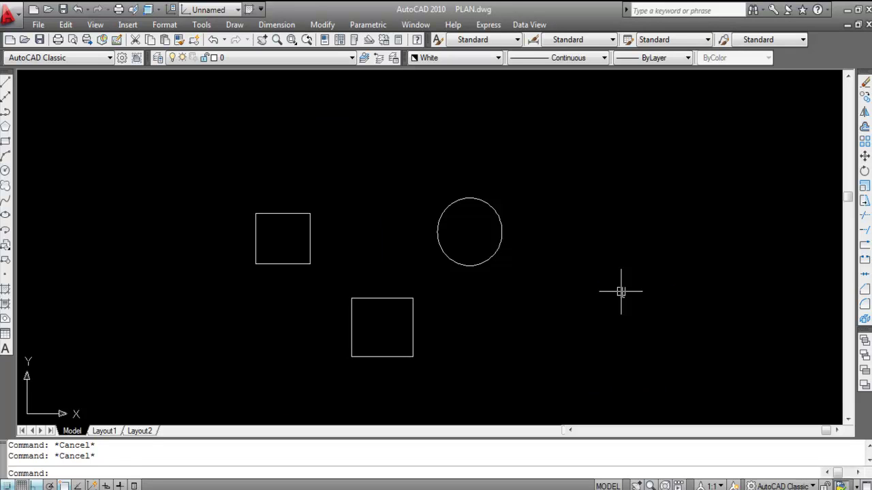
- Cancel the HATCH command, then open the Hatch and Gradient dialog with the H alias
type("HATCH")
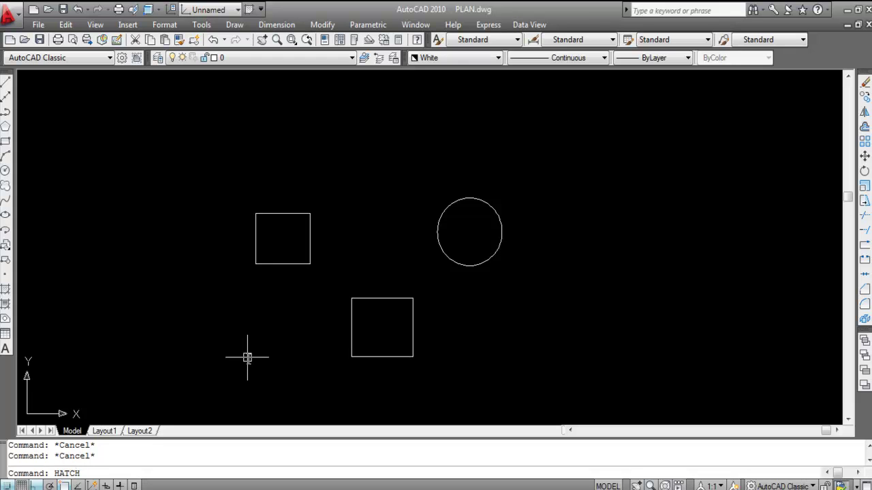
key("Escape")
type("H")
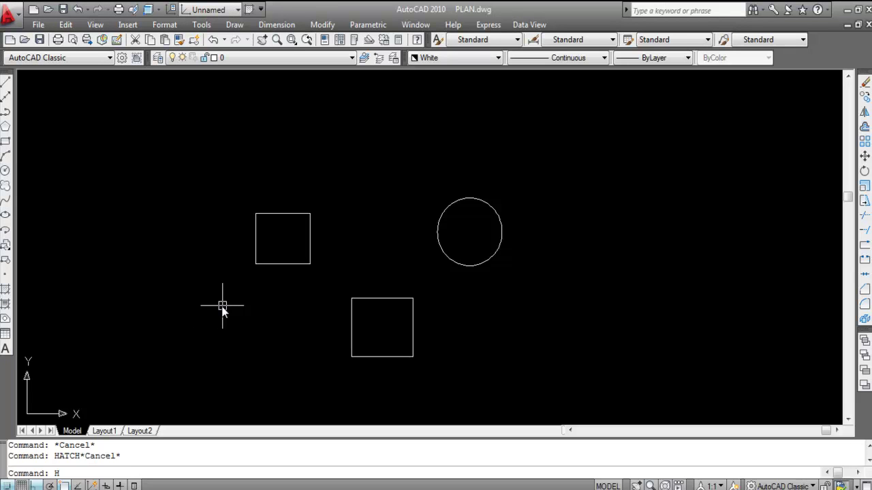
key("Return")
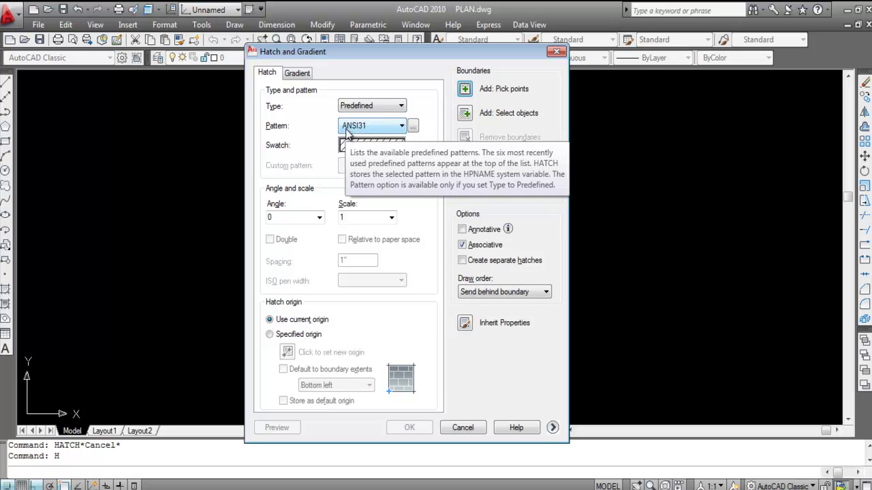
- Browse the ANSI, ISO, Other Predefined and Custom pattern tabs, then set the pattern to ANSI32
left_click(413, 128)
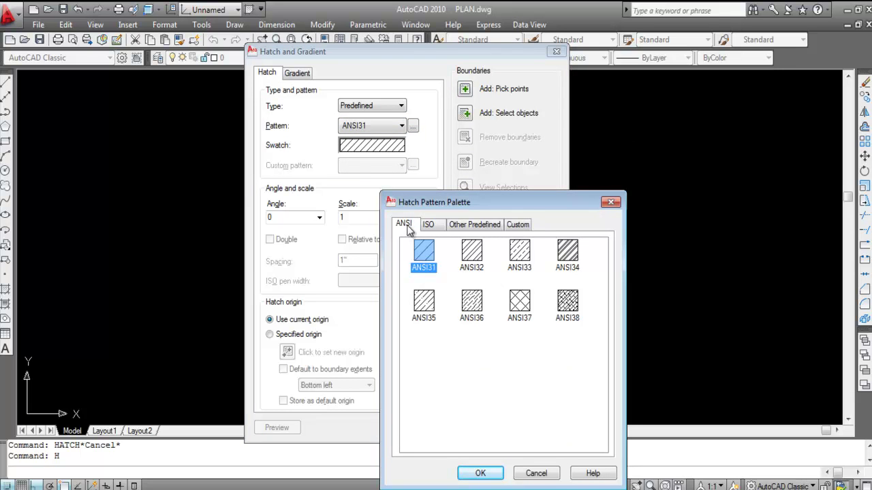
left_click(429, 226)
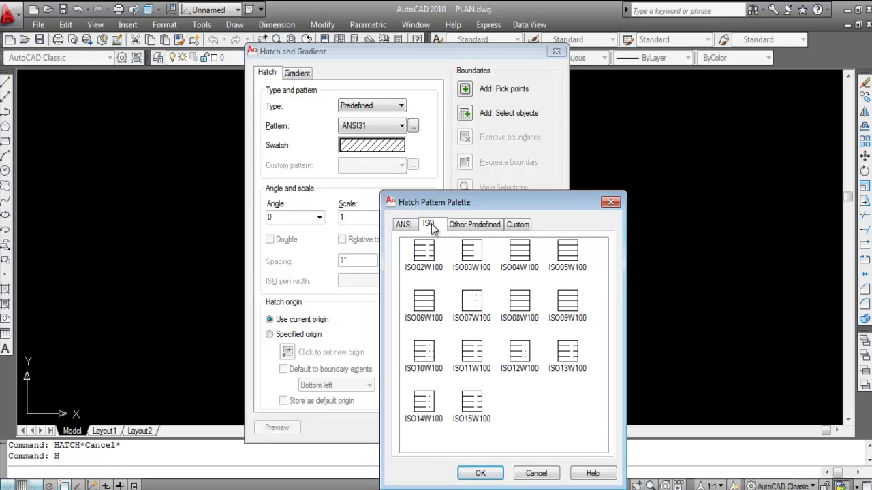
left_click(494, 225)
left_click(519, 226)
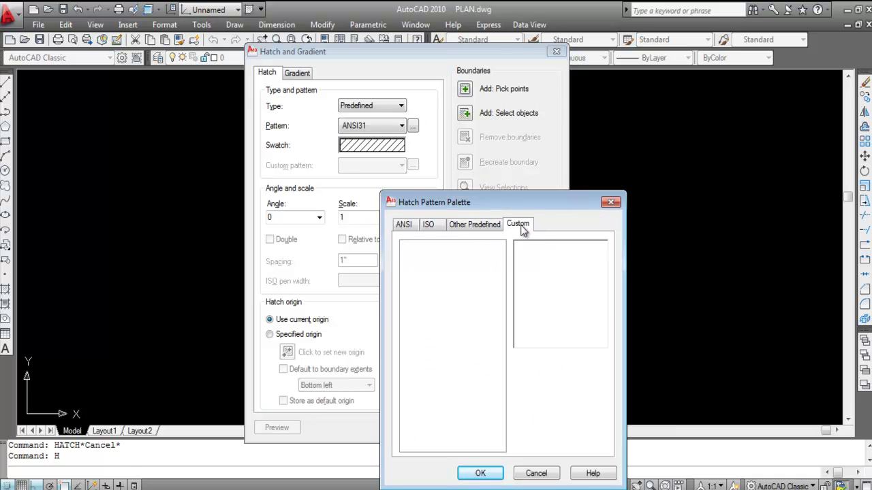
left_click(408, 228)
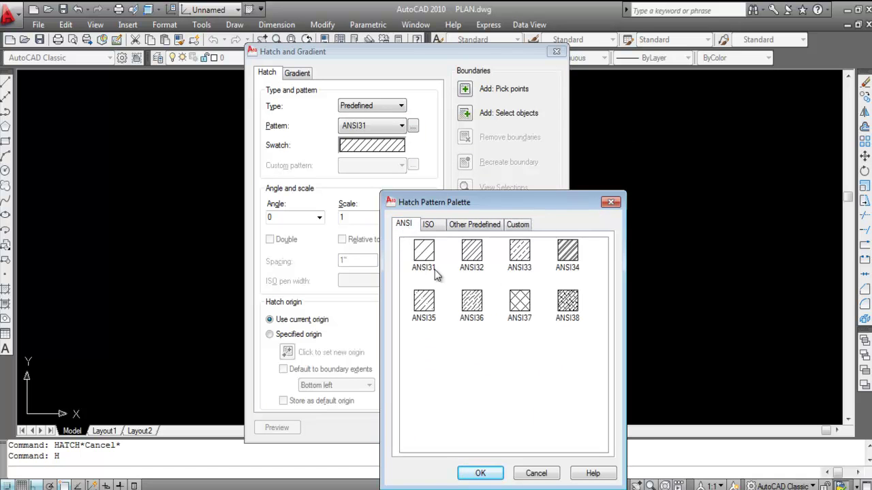
left_click(431, 225)
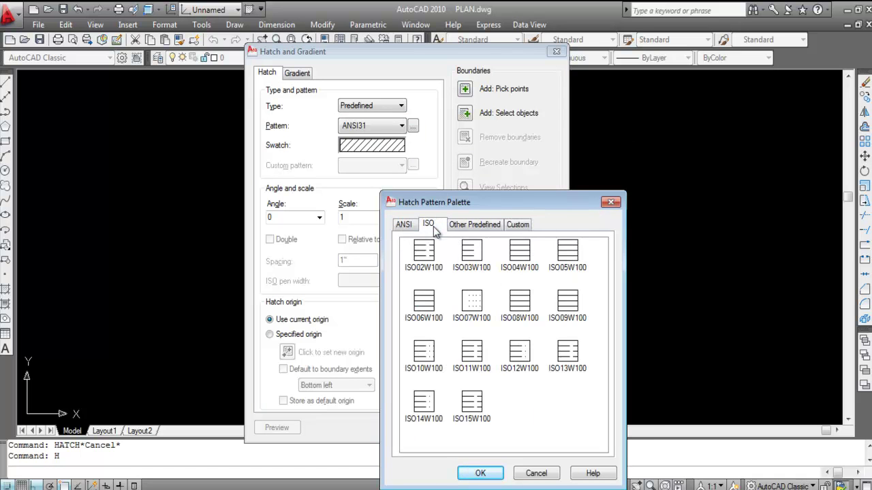
left_click(475, 228)
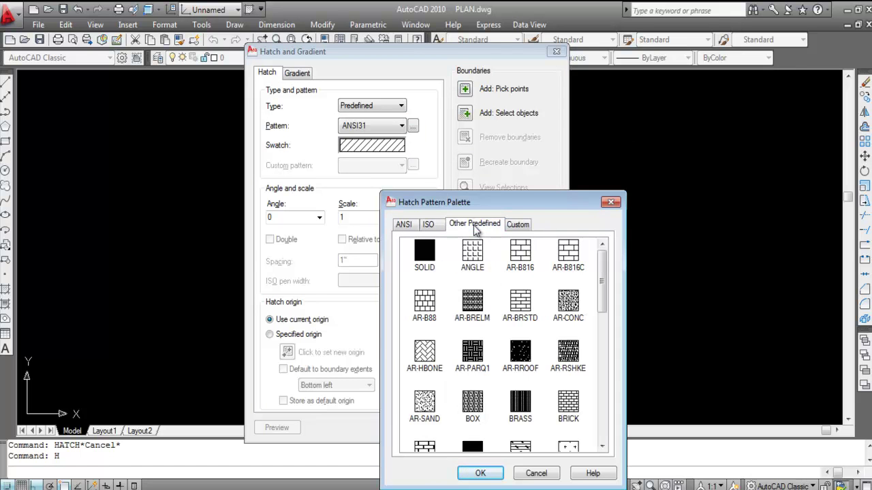
left_click(405, 226)
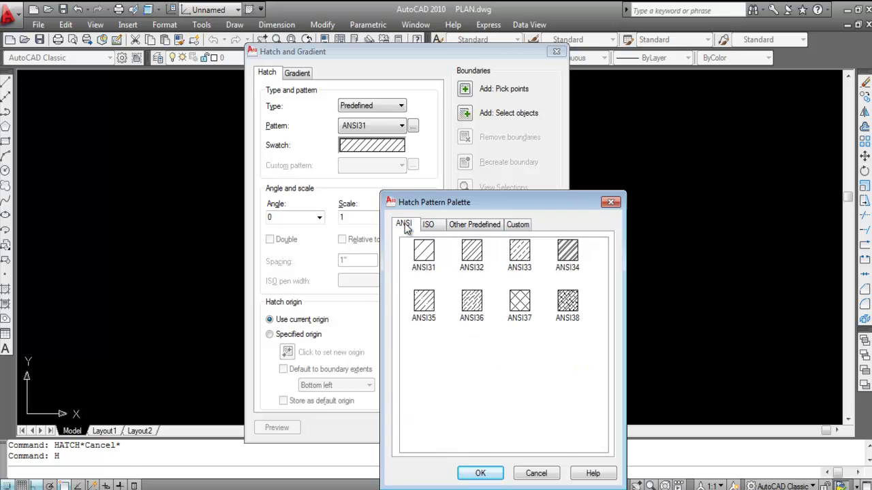
left_click(474, 257)
left_click(479, 474)
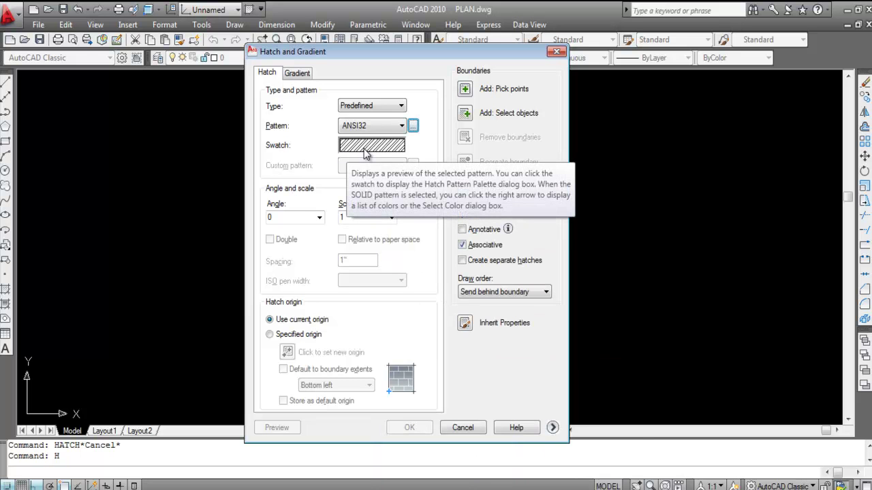
left_click(413, 125)
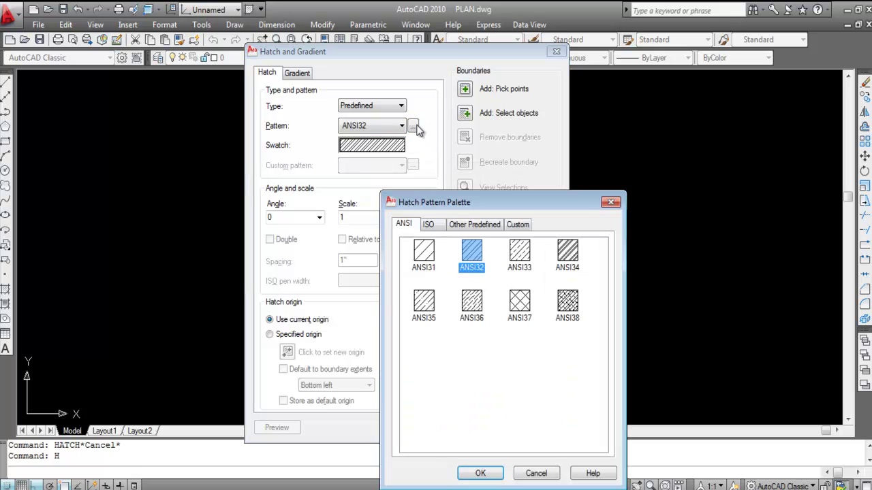
left_click(520, 304)
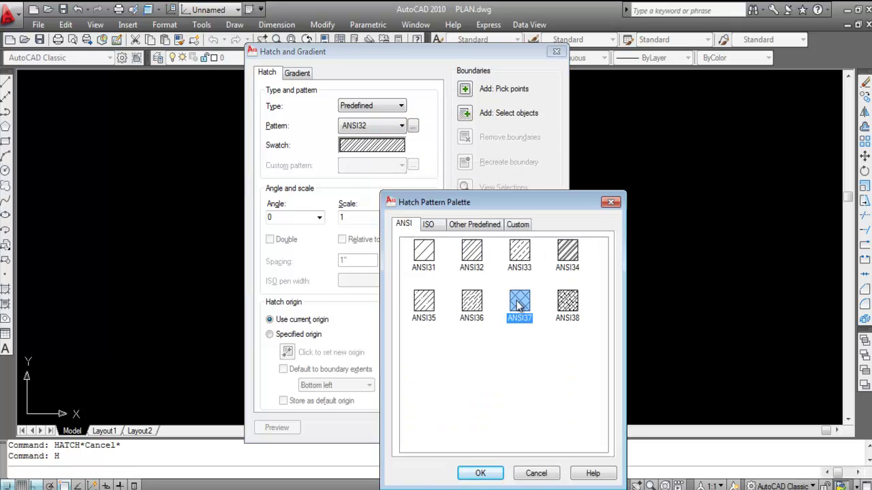
left_click(492, 473)
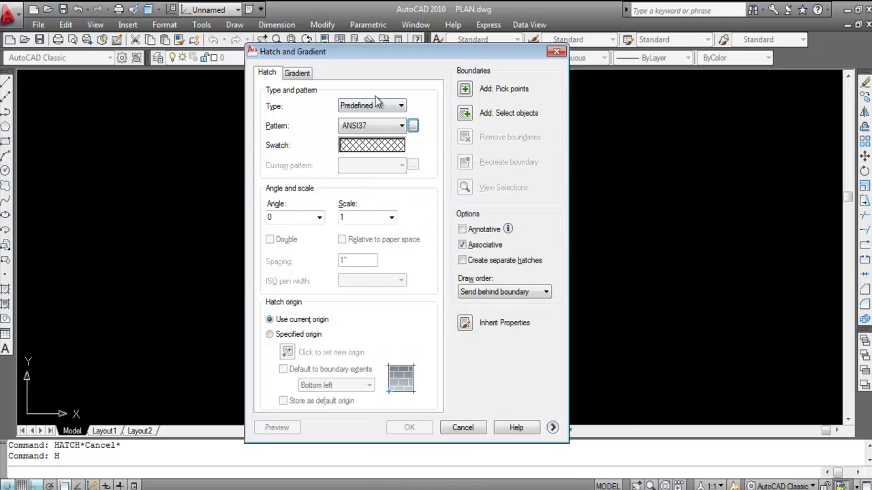
left_click(413, 126)
left_click(472, 225)
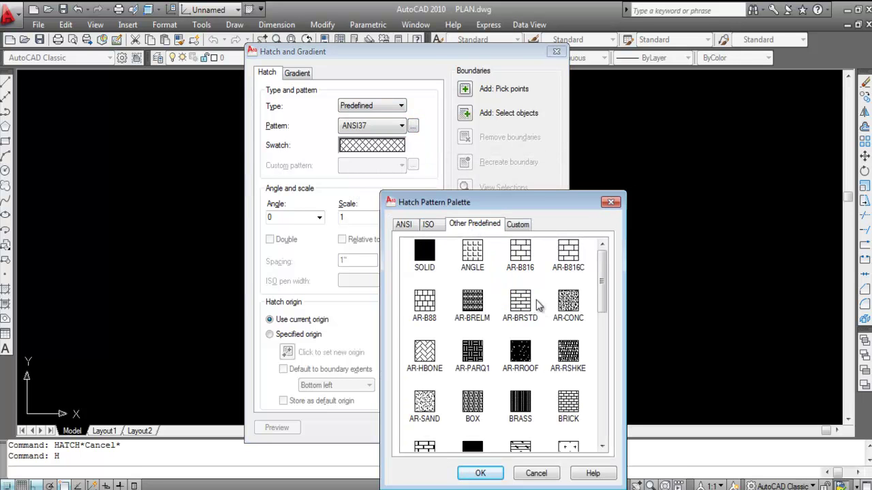
left_click(481, 258)
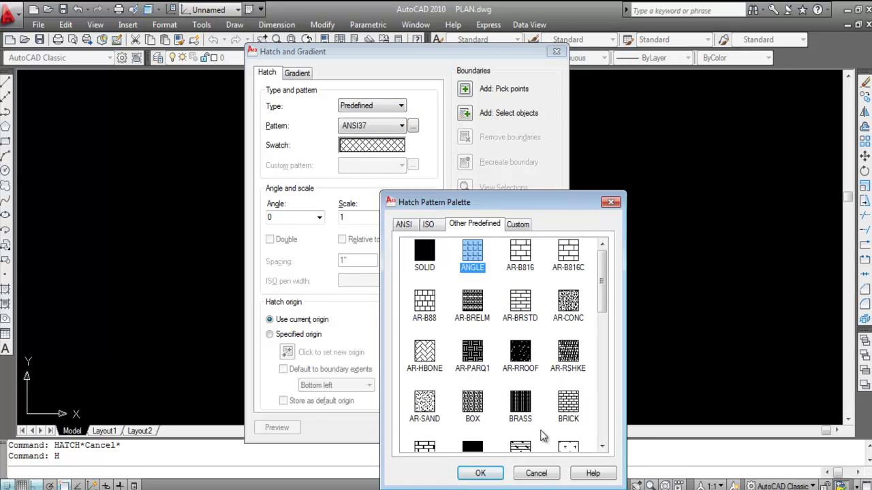
left_click(485, 473)
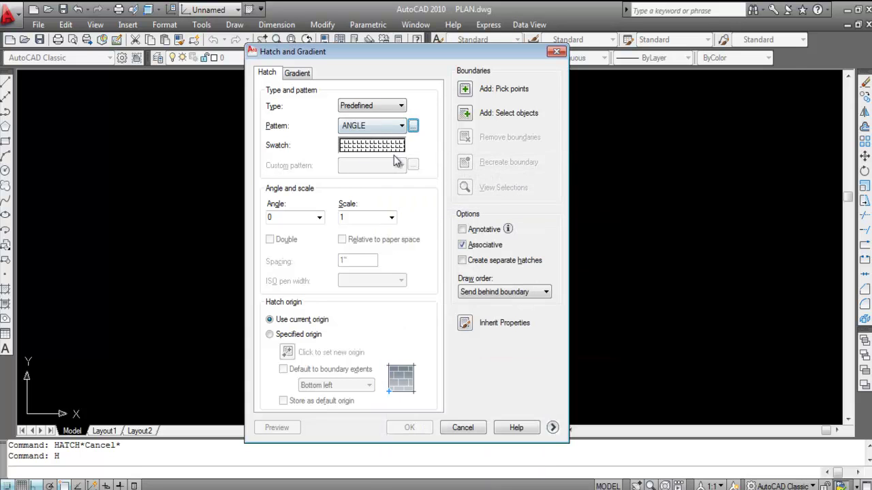
left_click(366, 146)
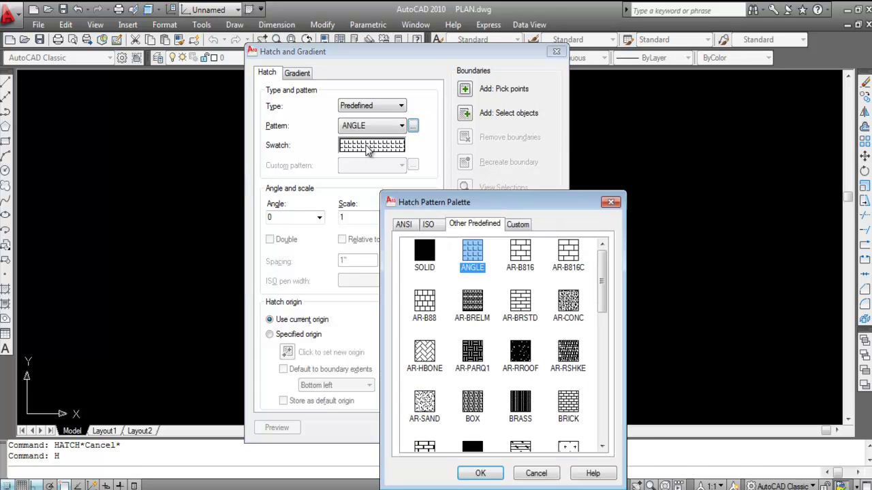
left_click(522, 252)
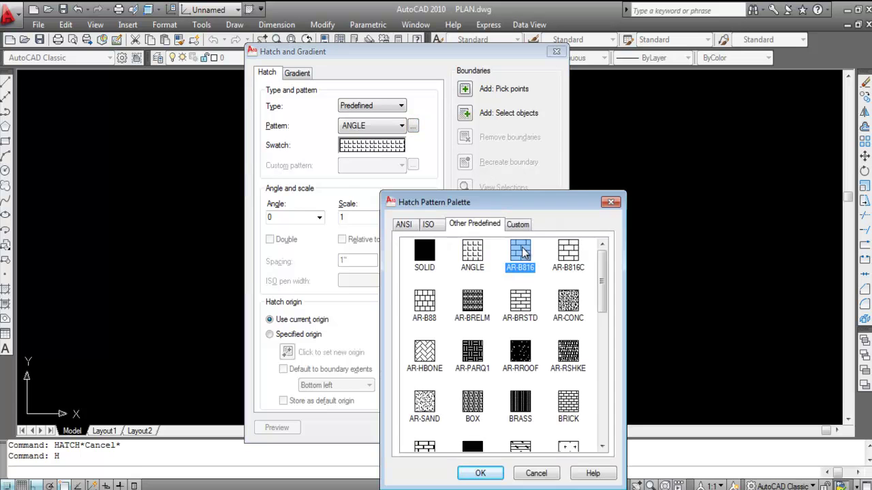
left_click(487, 475)
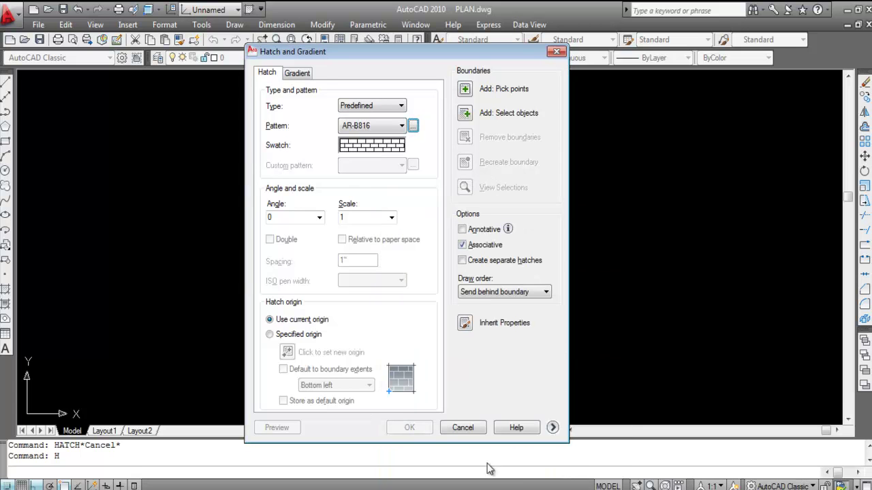
left_click(361, 150)
left_click(403, 225)
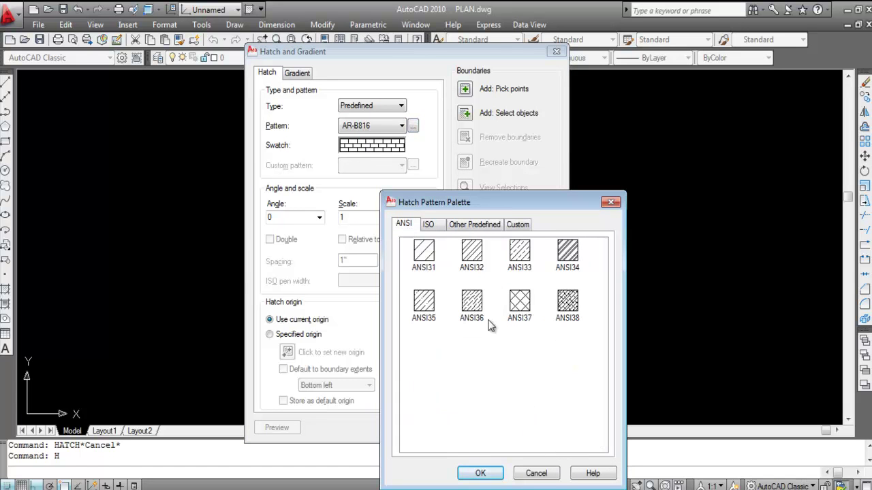
left_click(474, 256)
left_click(488, 475)
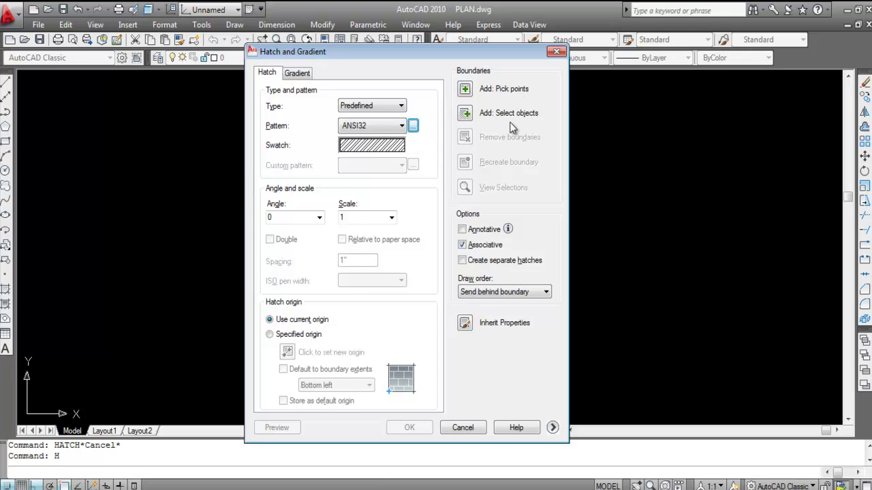
- Pick the inside of the upper-left square and preview the ANSI32 hatch in it
left_click(464, 90)
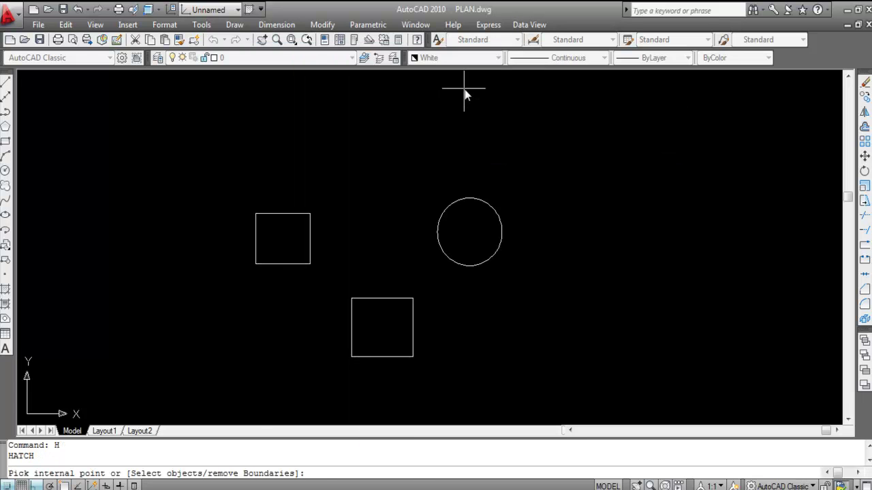
left_click(284, 245)
scroll(271, 244, "up", 2)
scroll(271, 245, "up", 1)
scroll(351, 213, "down", 2)
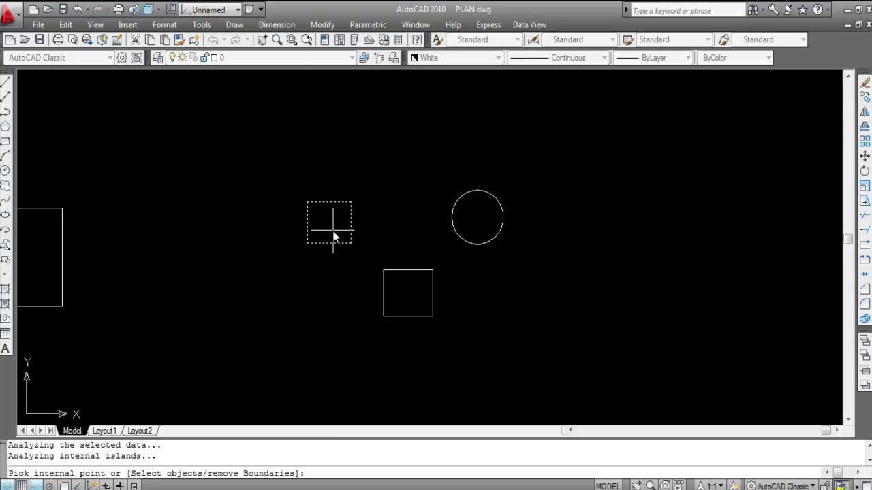
key("Return")
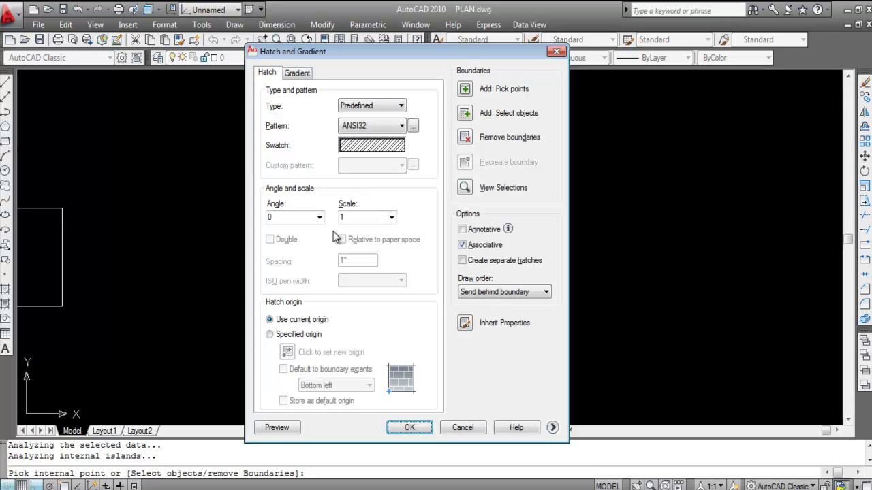
left_click(278, 427)
scroll(298, 218, "up", 2)
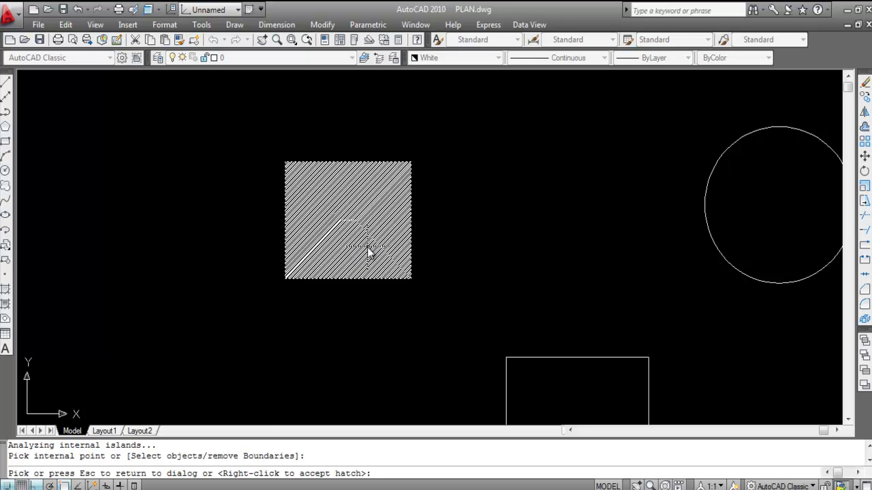
scroll(326, 252, "up", 2)
scroll(326, 253, "up", 3)
scroll(361, 257, "down", 6)
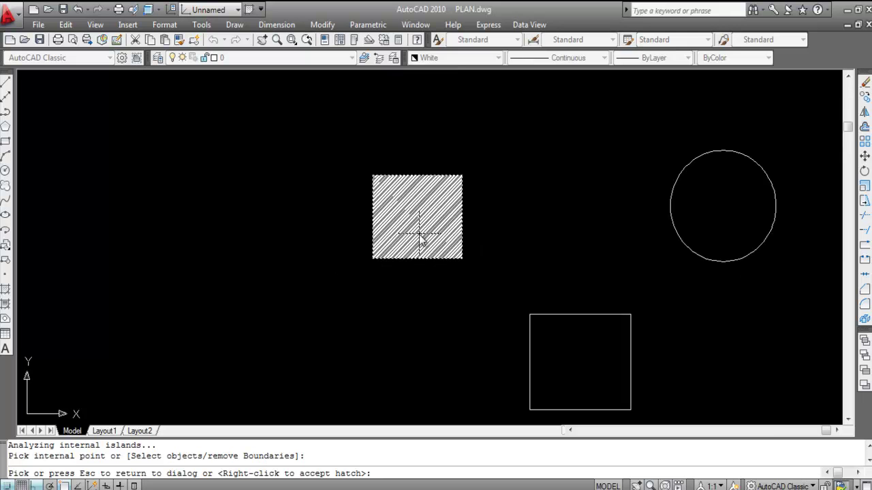
key("Escape")
- Set the hatch scale to 10, preview it, and apply the diagonal hatch to the square
double_click(359, 217)
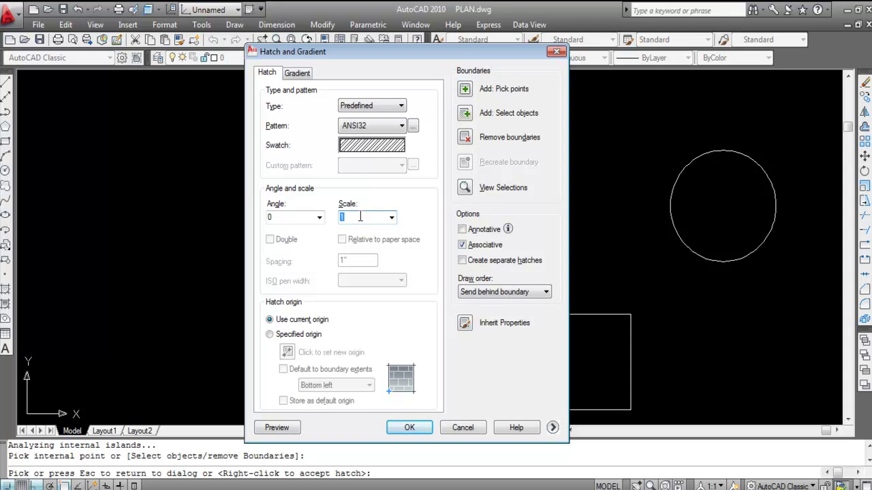
left_click(283, 429)
scroll(422, 211, "up", 5)
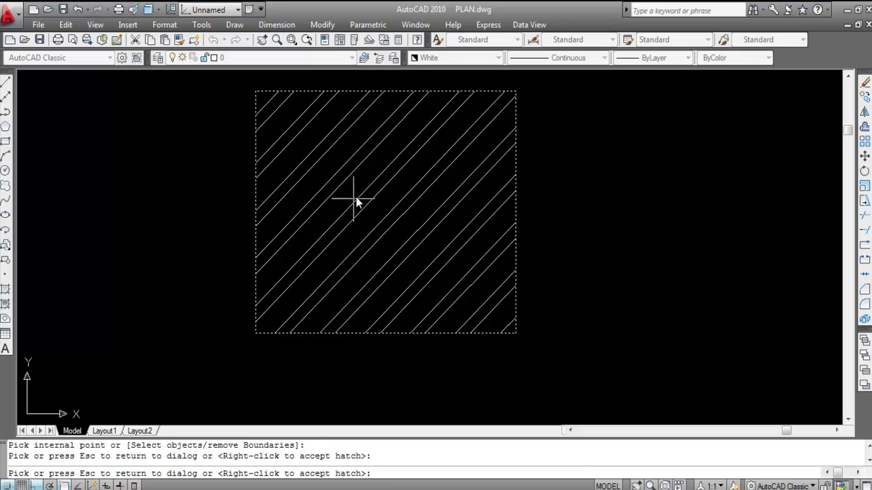
left_click(398, 213)
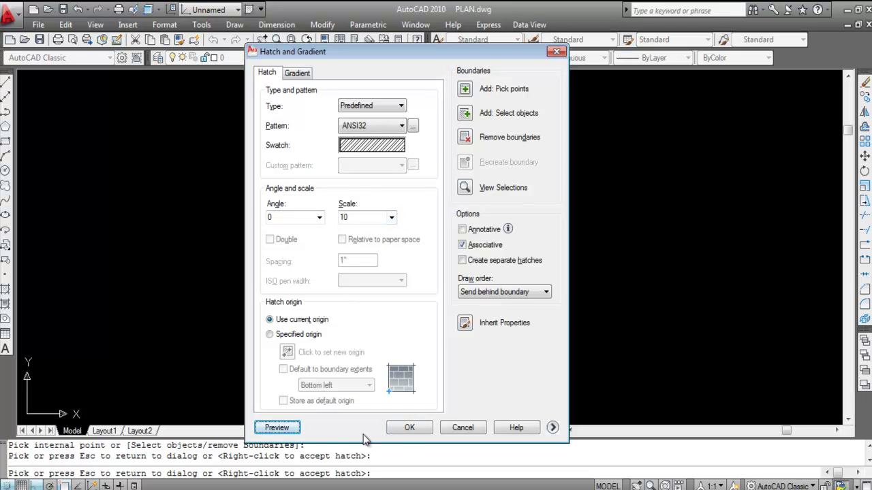
left_click(410, 427)
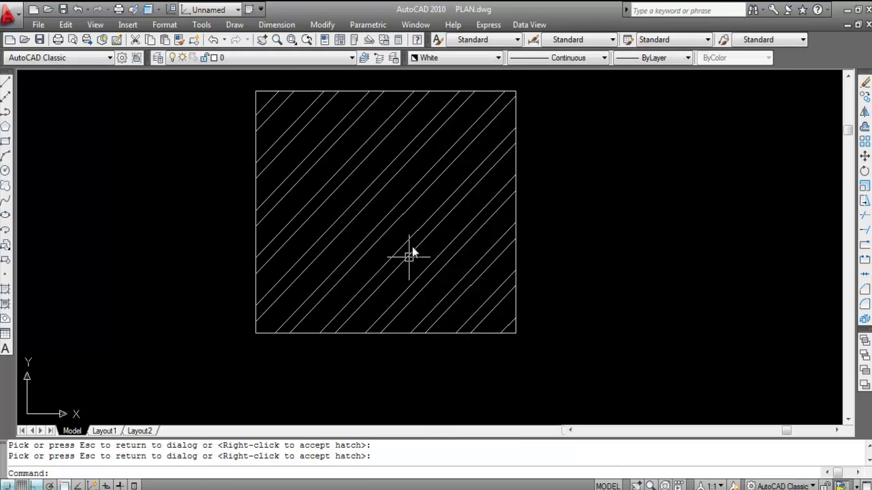
scroll(345, 227, "down", 2)
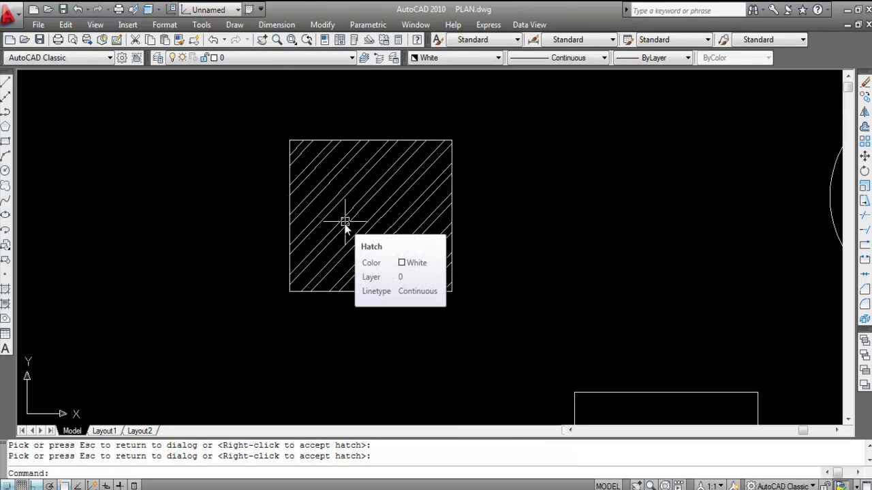
scroll(345, 228, "down", 2)
scroll(416, 298, "down", 2)
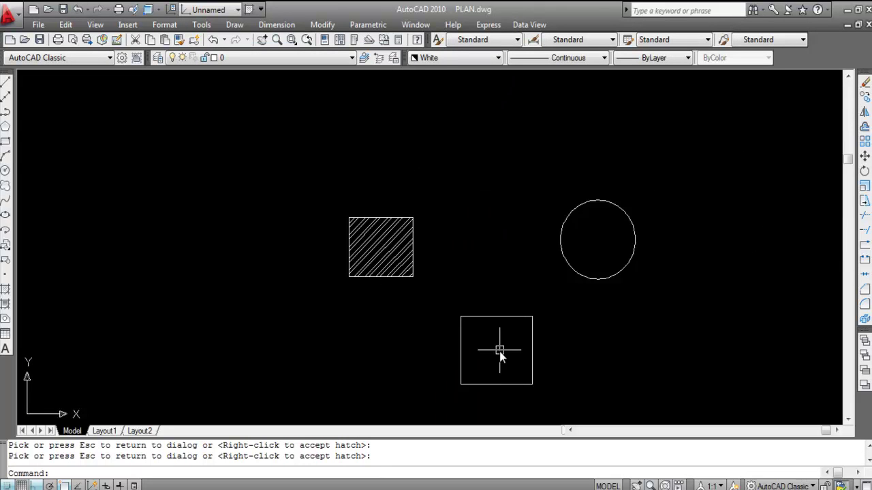
- Start a new hatch with H and choose the ANGLE pattern from Other Predefined
type("H")
key("Return")
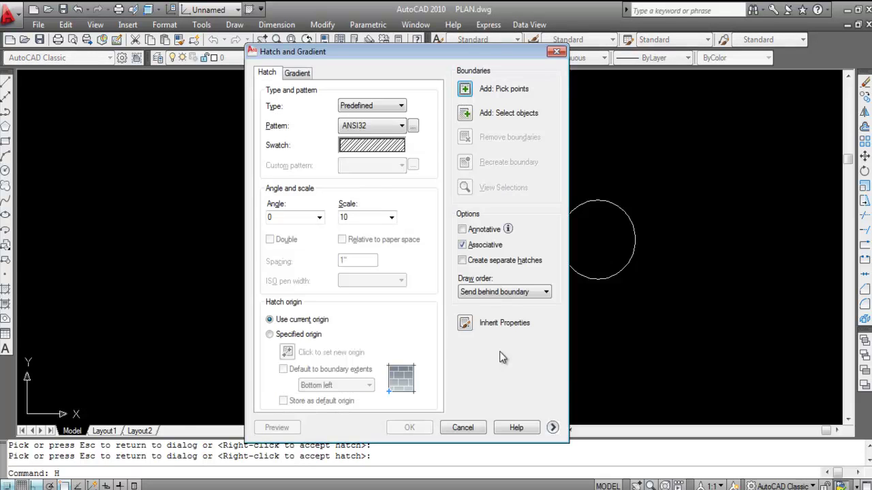
left_click(379, 148)
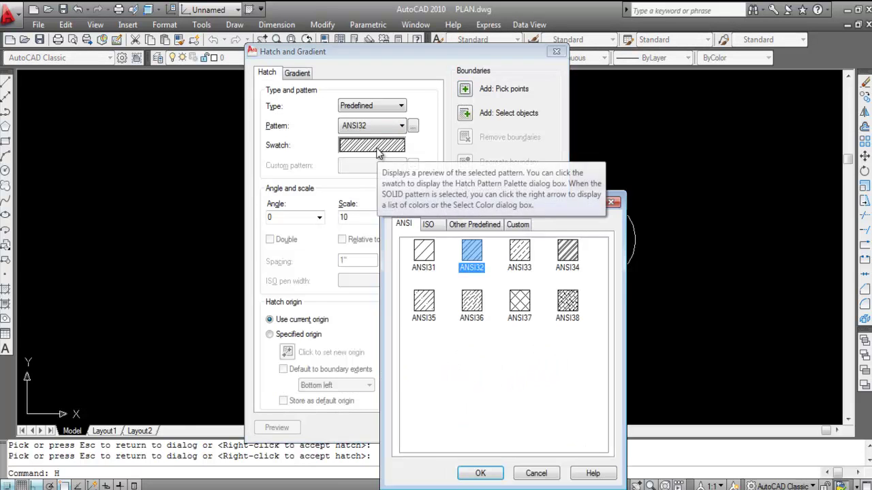
left_click(470, 226)
left_click(471, 256)
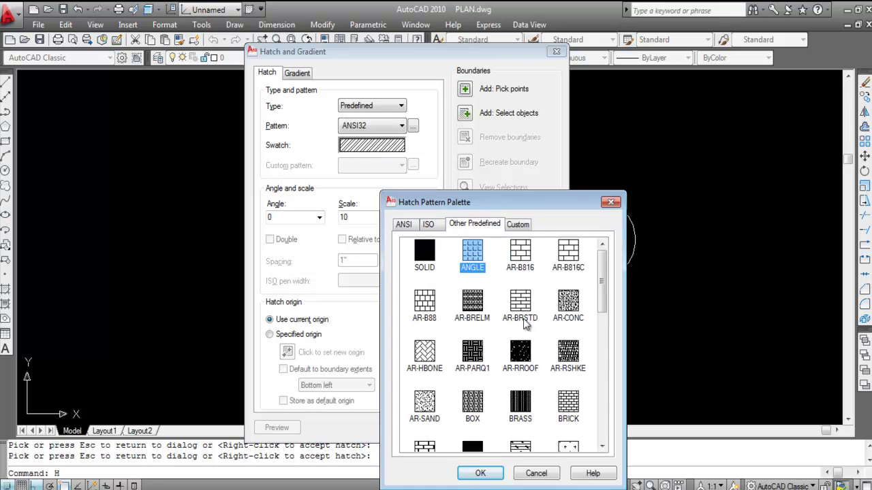
left_click(480, 474)
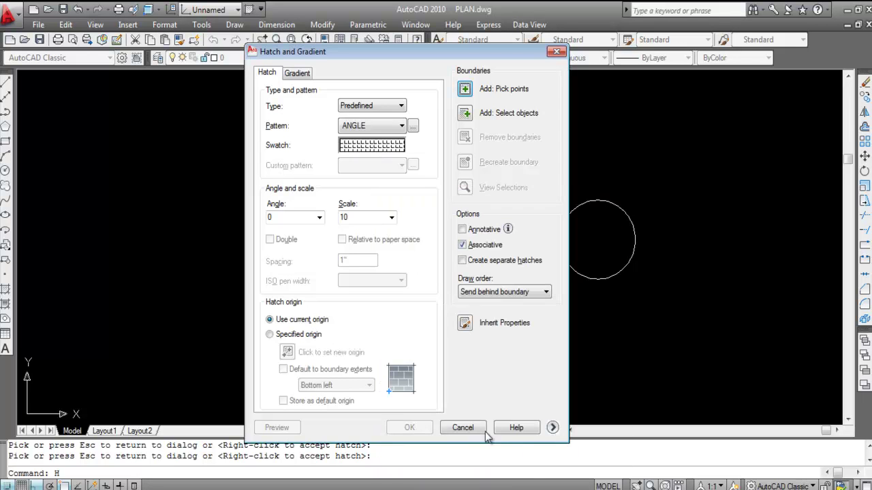
- Pick inside the lower square and apply the ANGLE grid hatch to it
left_click(465, 90)
left_click(493, 346)
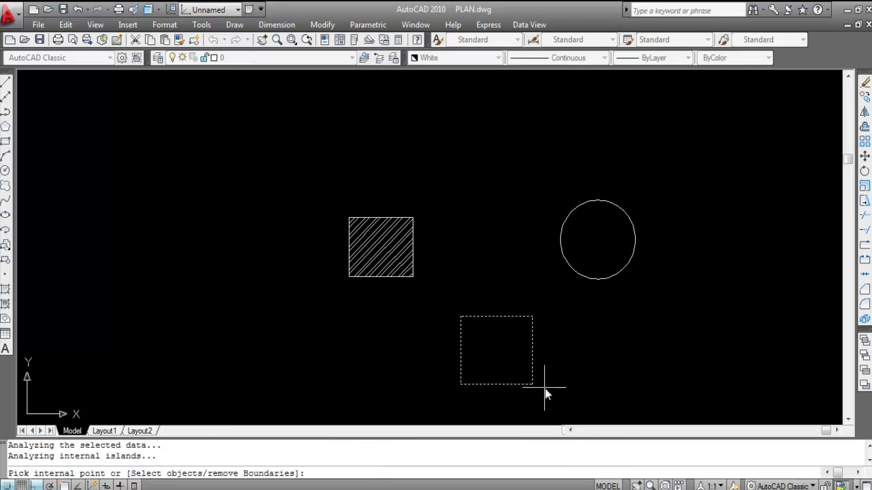
key("Return")
left_click(408, 430)
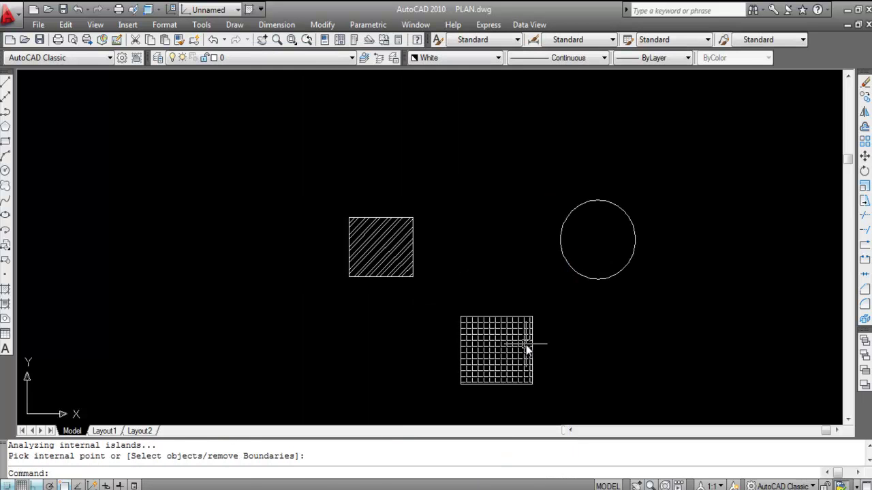
scroll(523, 389, "up", 3)
scroll(484, 277, "down", 2)
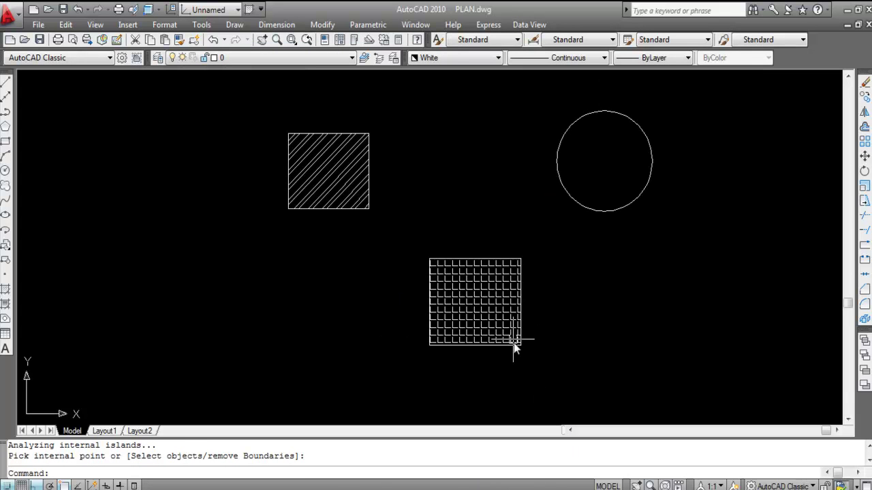
double_click(488, 308)
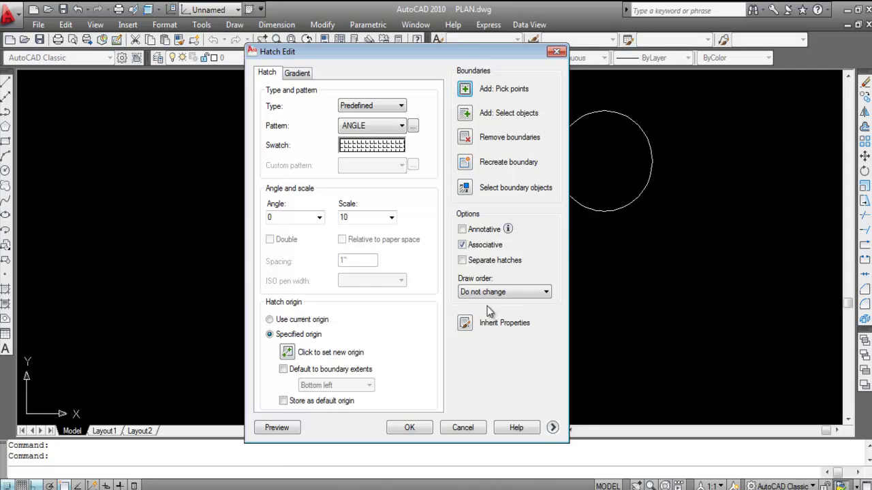
- Reopen the grid hatch and switch its pattern to the AR-B816 brick pattern
left_click(557, 51)
double_click(486, 283)
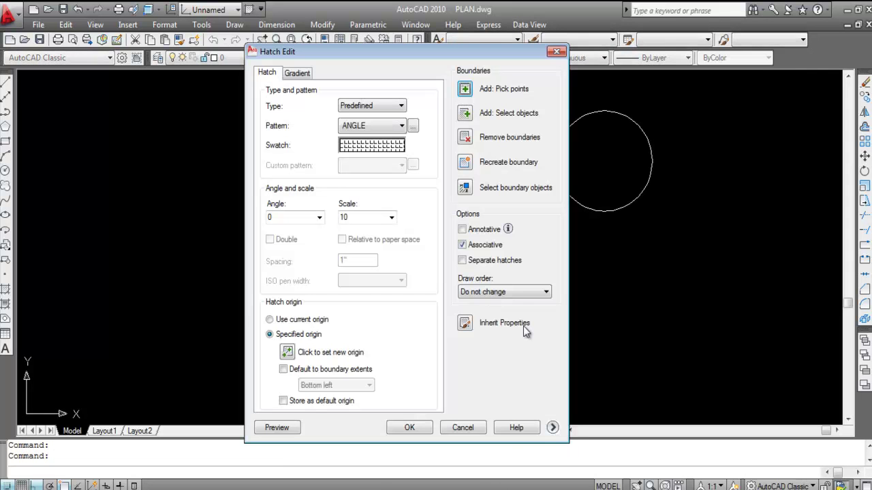
left_click(372, 147)
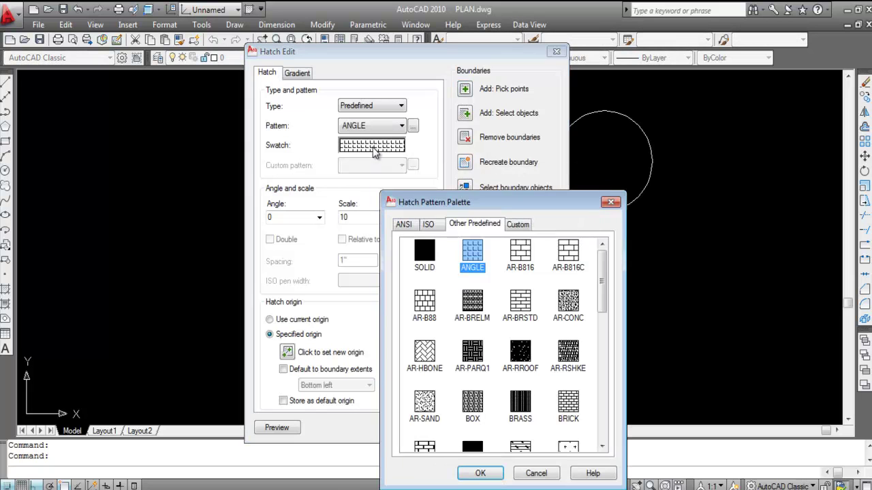
left_click(522, 255)
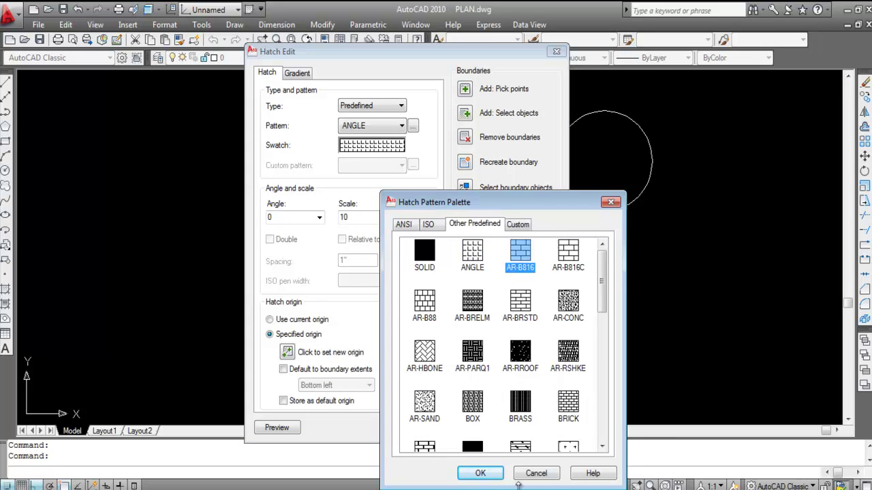
left_click(481, 473)
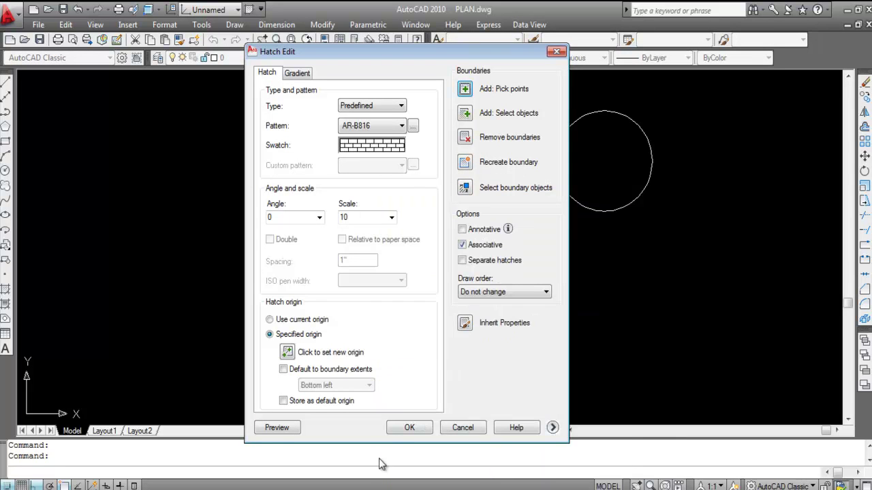
left_click(409, 428)
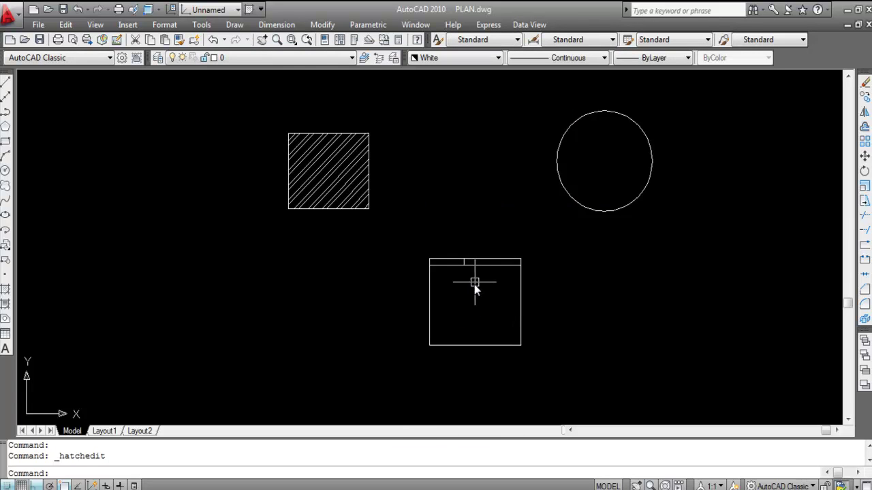
- Set the brick hatch scale to 1, preview it, and apply the change
scroll(493, 272, "up", 1)
double_click(491, 265)
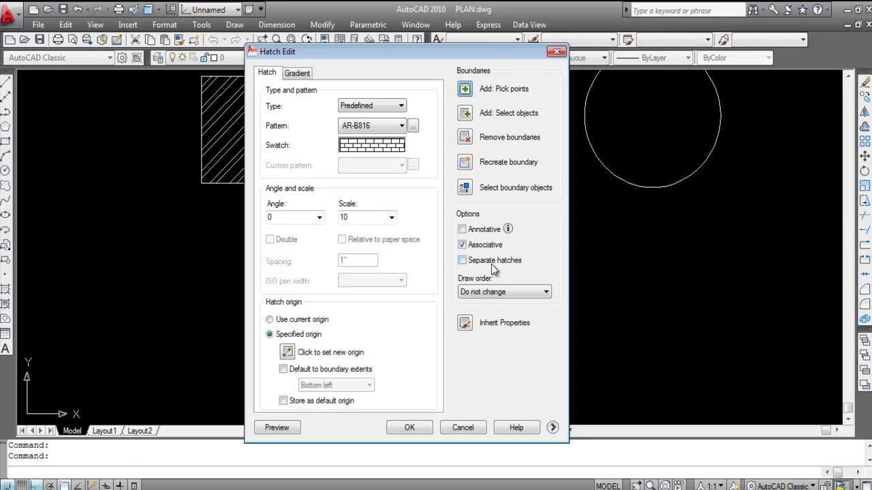
double_click(362, 218)
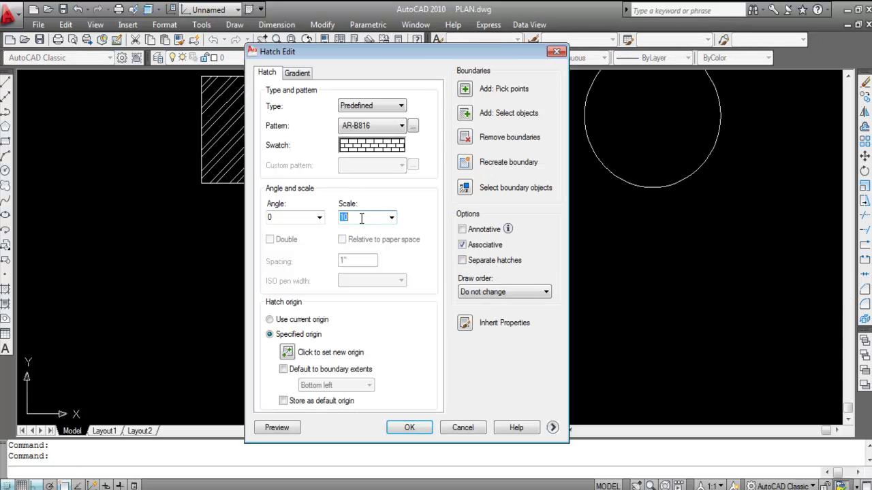
left_click(277, 428)
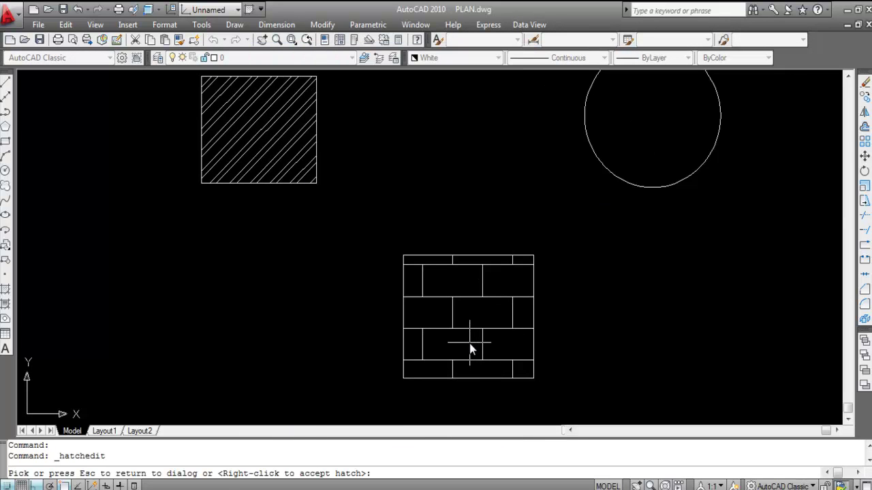
key("Escape")
left_click(415, 430)
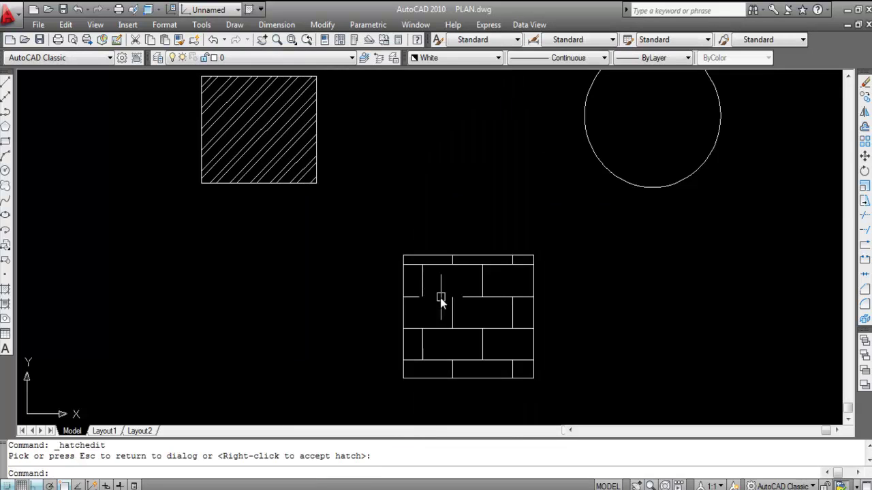
double_click(457, 303)
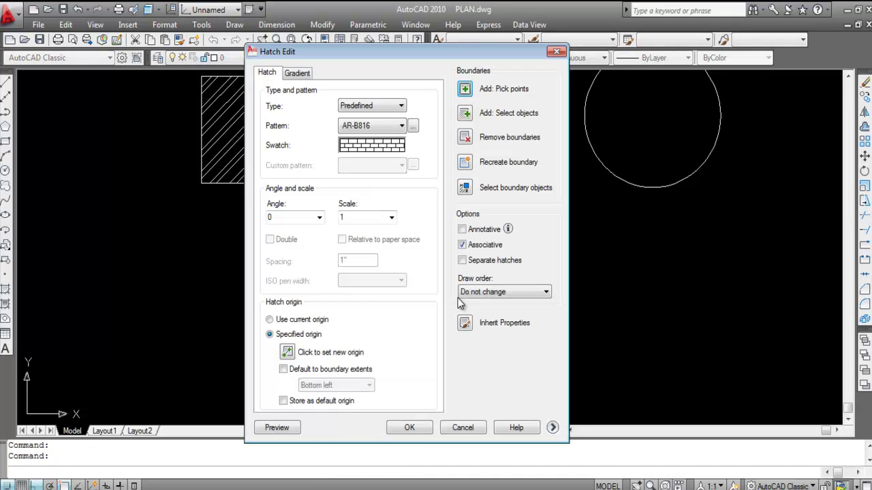
- Switch the lower square's hatch to AR-CONC concrete, preview it, and apply it
left_click(381, 144)
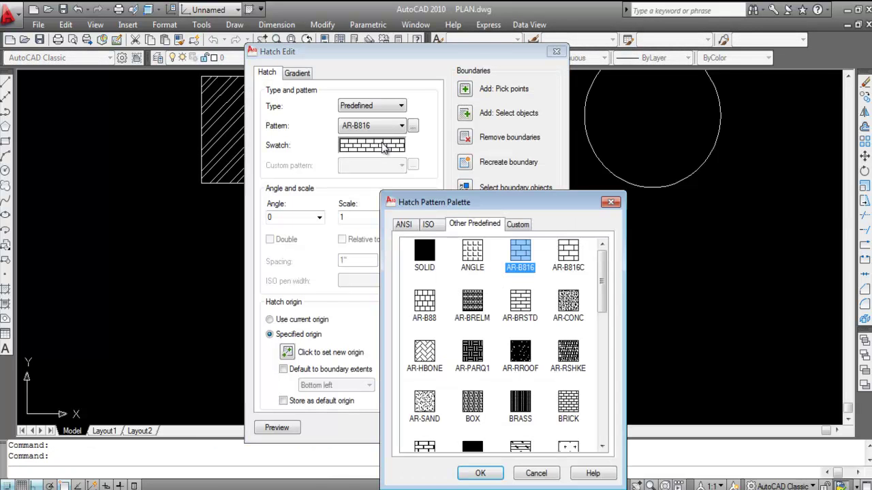
left_click(571, 304)
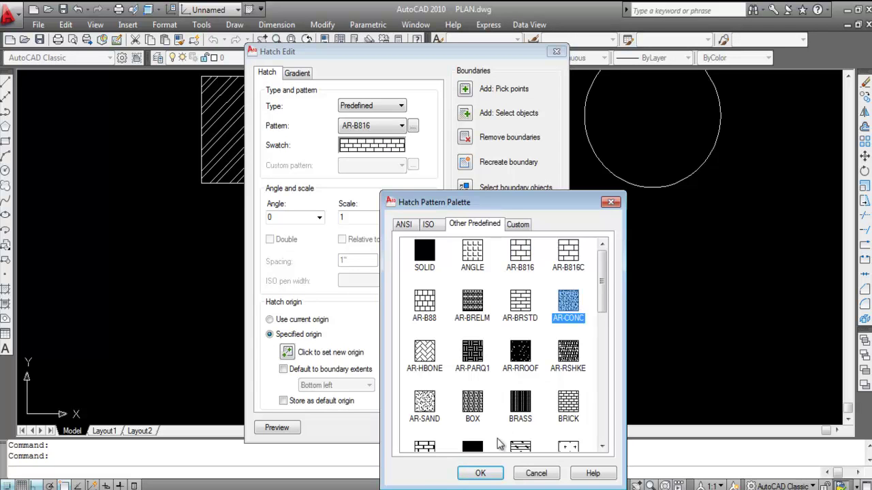
left_click(480, 474)
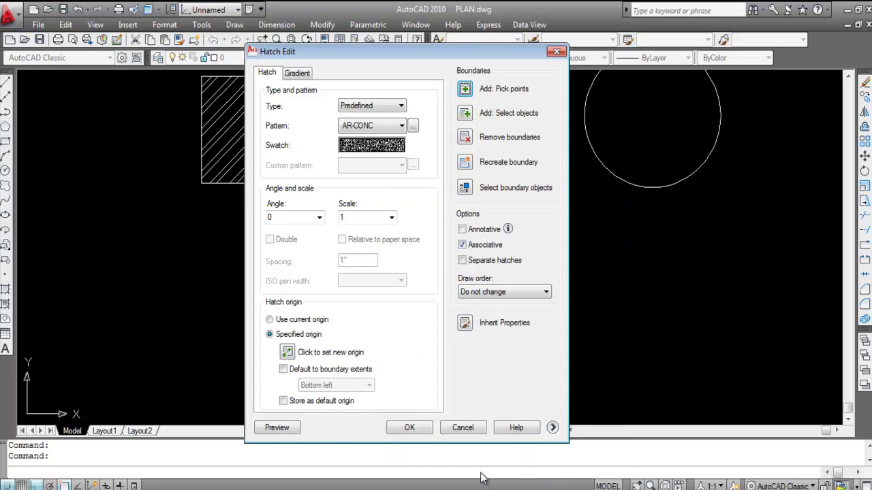
left_click(286, 429)
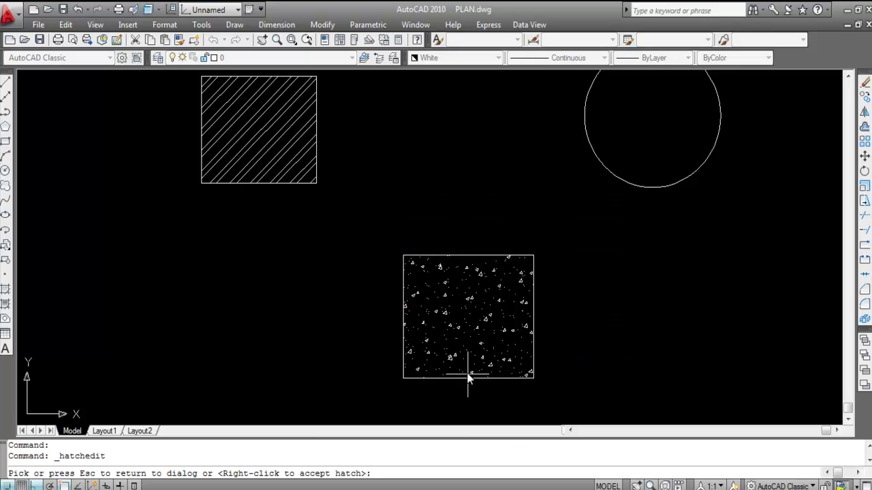
scroll(467, 380, "up", 3)
key("Escape")
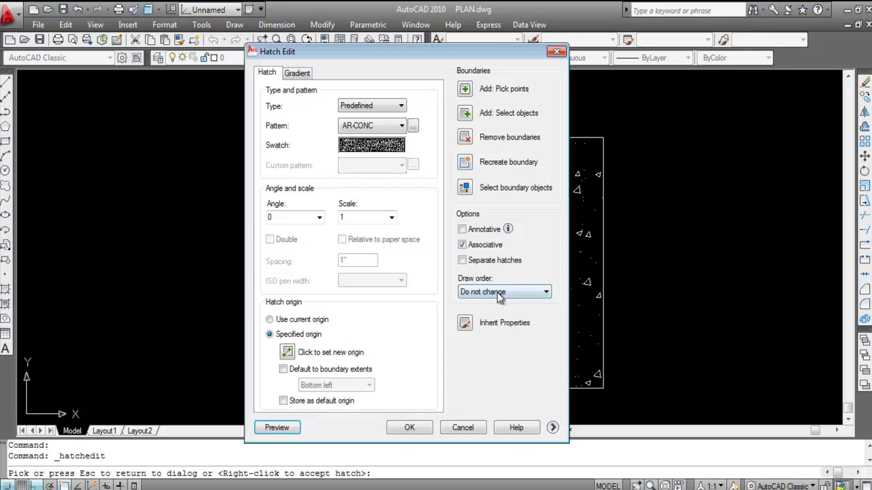
left_click(411, 429)
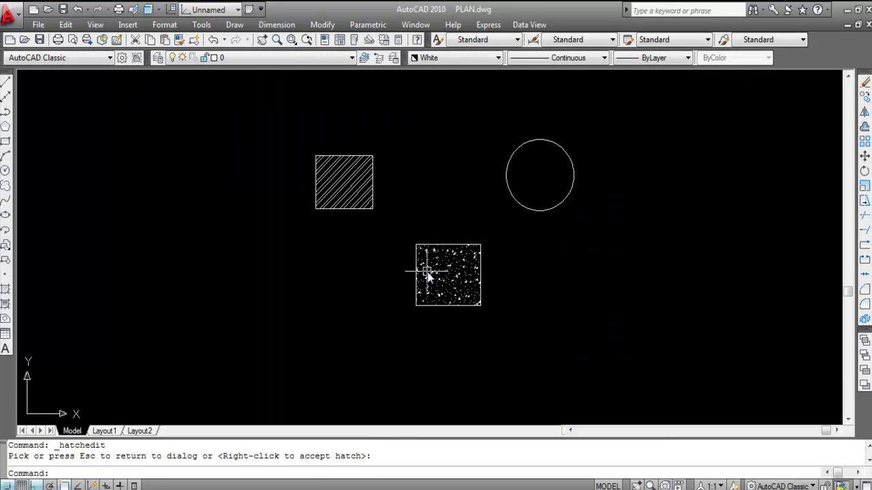
scroll(430, 271, "up", 2)
right_click(502, 244)
- Select the concrete and diagonal hatches and delete both
left_click(455, 300)
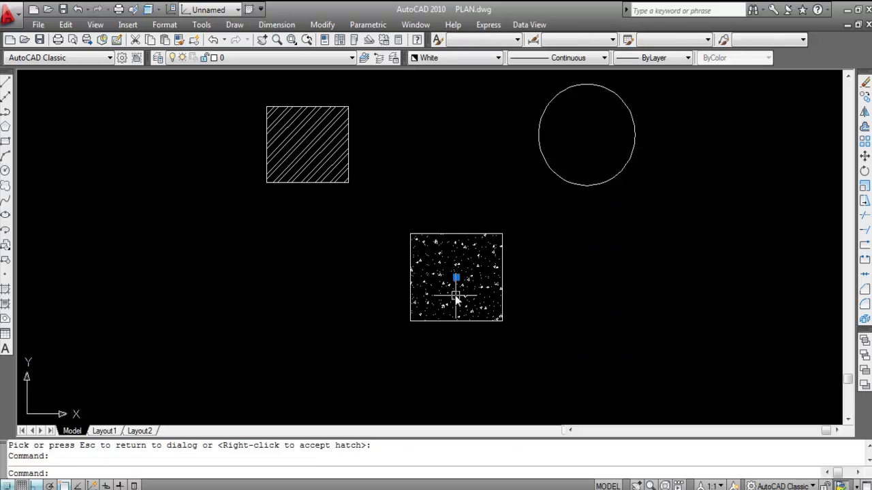
left_click(324, 159)
key("Delete")
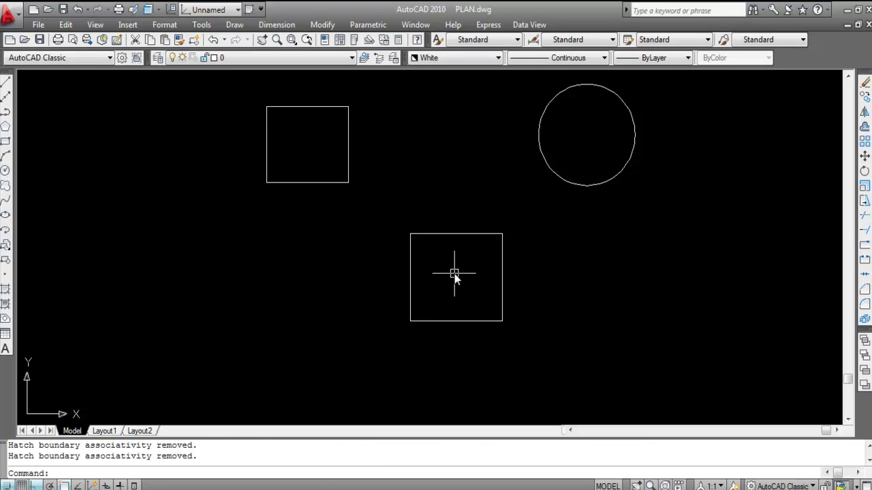
- Start a new hatch and choose the ANSI31 diagonal-line pattern from the ANSI tab
key("Return")
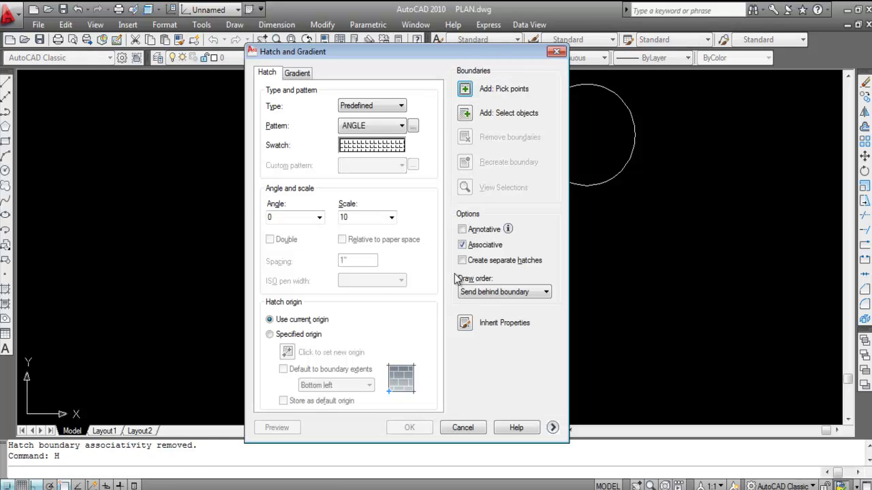
left_click(368, 154)
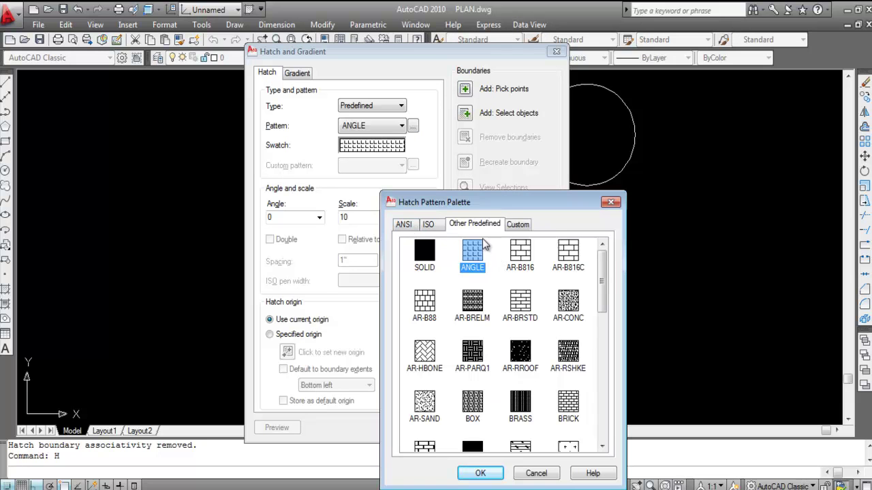
left_click(404, 224)
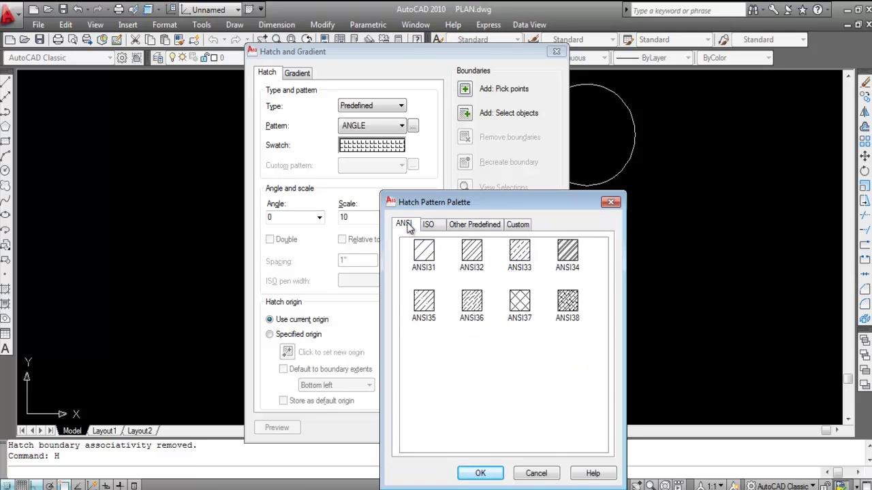
left_click(423, 253)
left_click(481, 473)
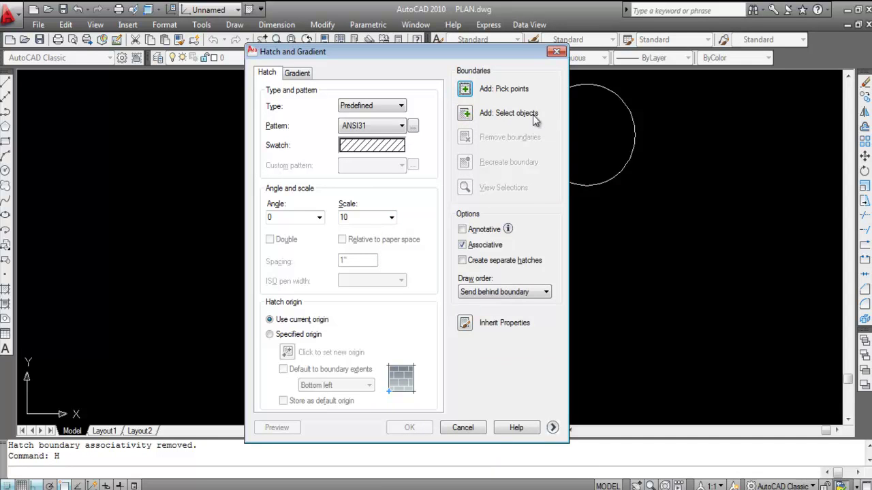
- Select the upper-left square as the hatch boundary and preview the hatch
left_click(466, 115)
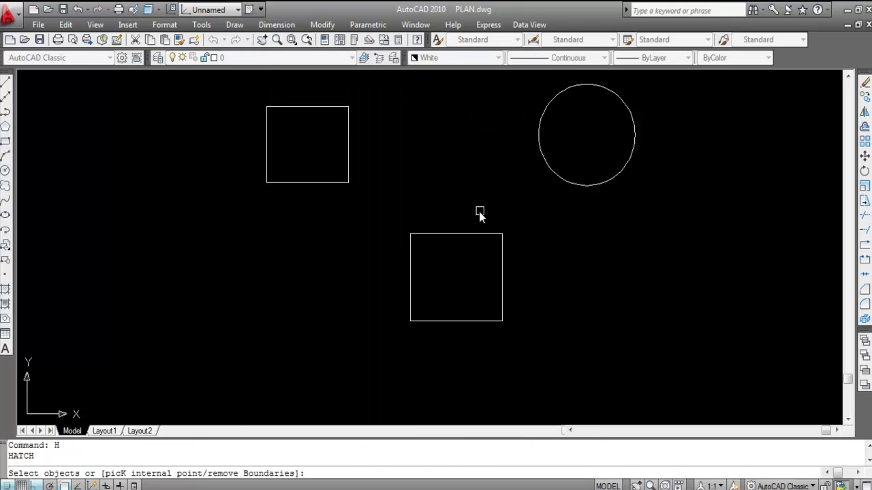
scroll(395, 138, "down", 1)
scroll(350, 153, "up", 1)
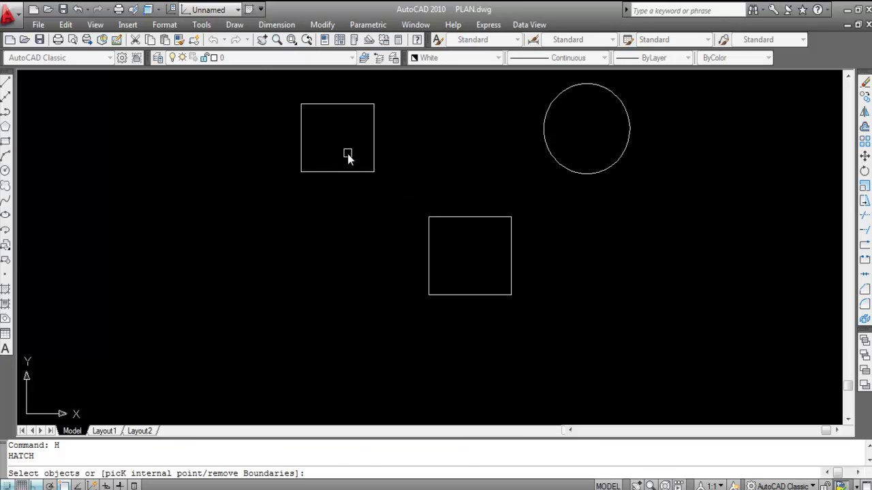
left_click(373, 129)
left_click(373, 129)
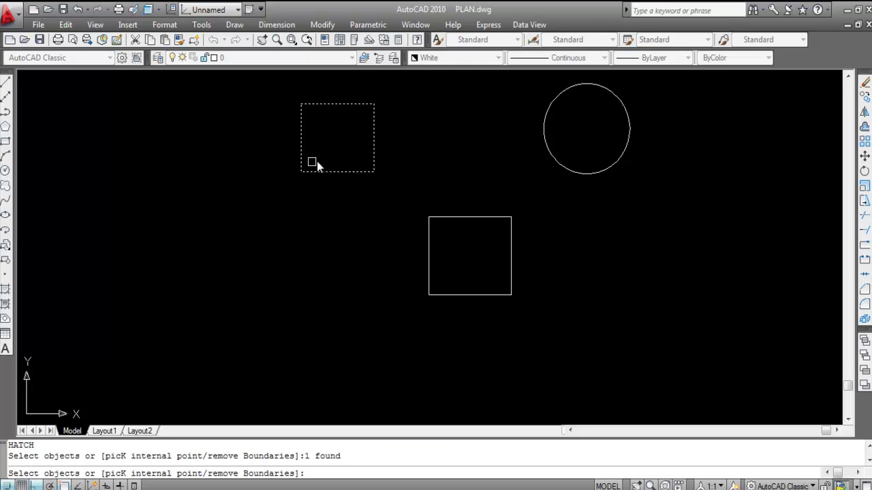
key("Return")
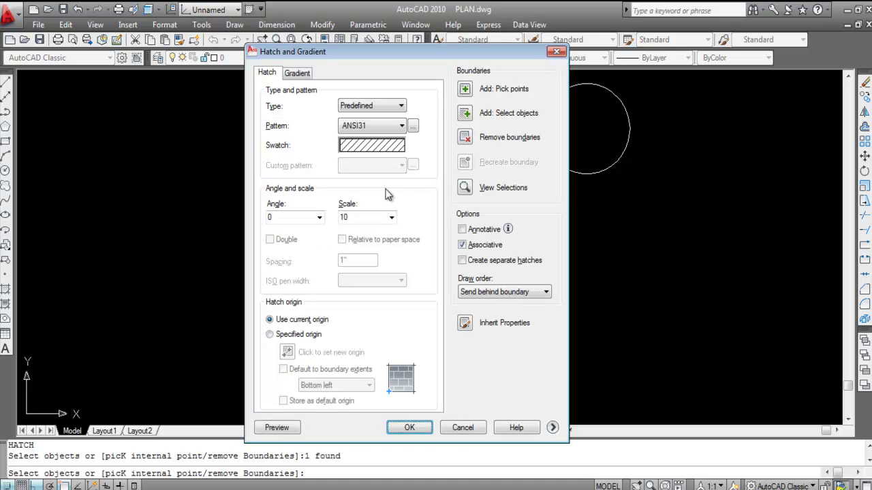
left_click(278, 429)
scroll(325, 107, "up", 6)
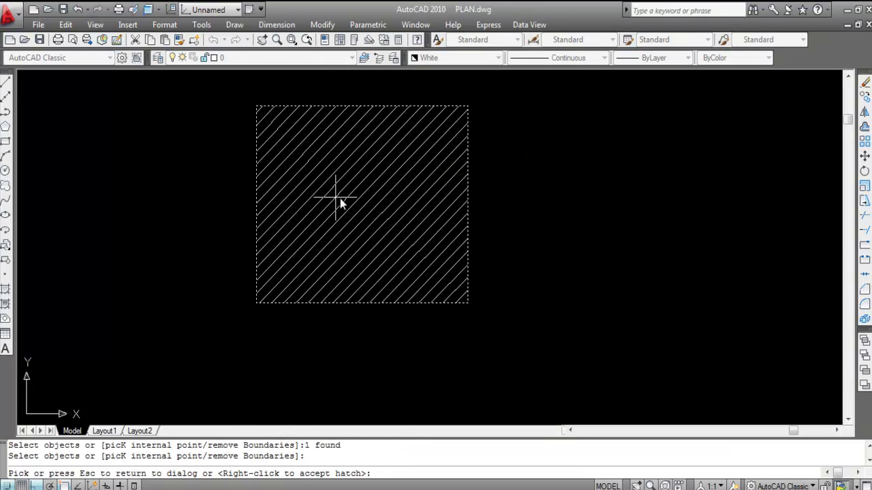
scroll(382, 198, "down", 3)
scroll(387, 230, "up", 2)
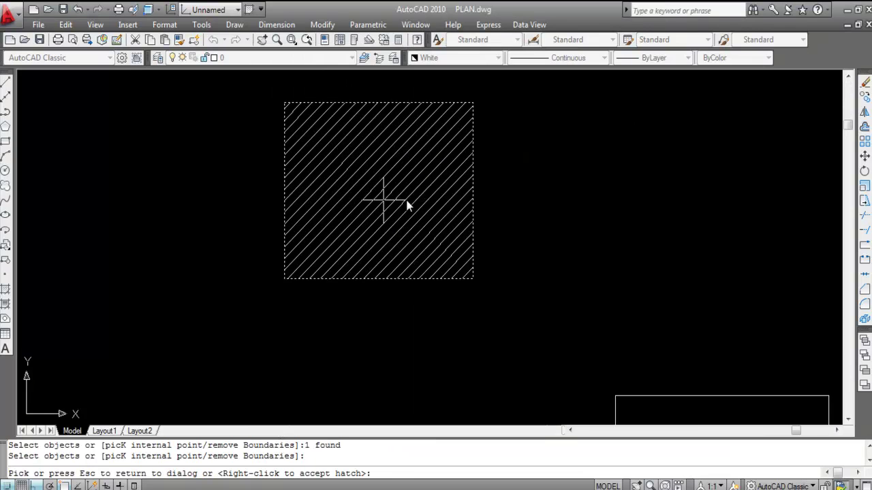
left_click(417, 231)
- Change the hatch scale from 10 to 20, preview it, and apply the hatch
double_click(355, 218)
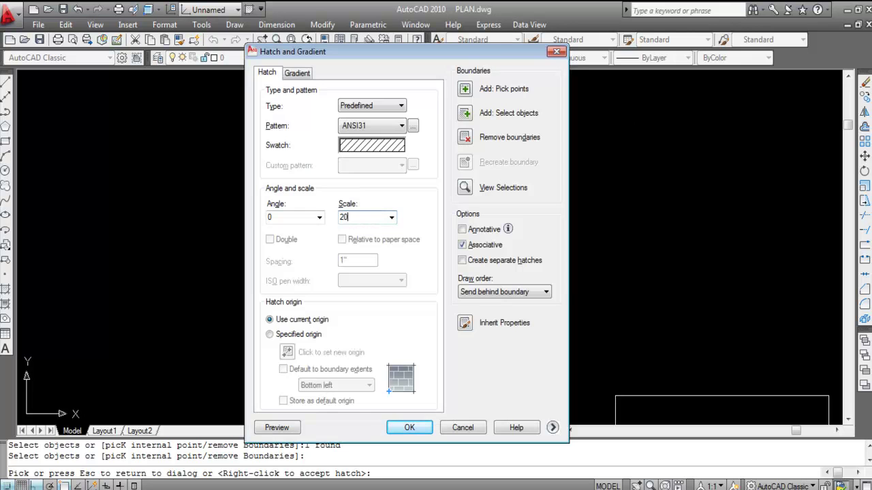
type("20")
left_click(272, 428)
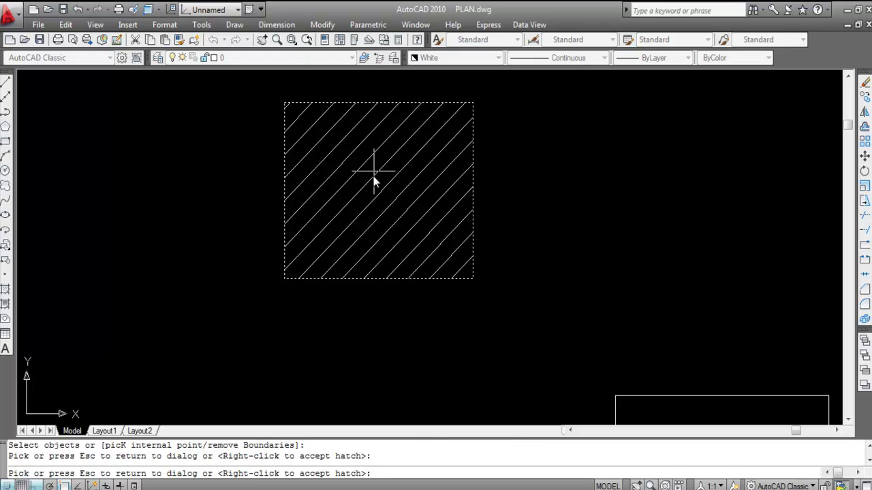
scroll(389, 228, "down", 2)
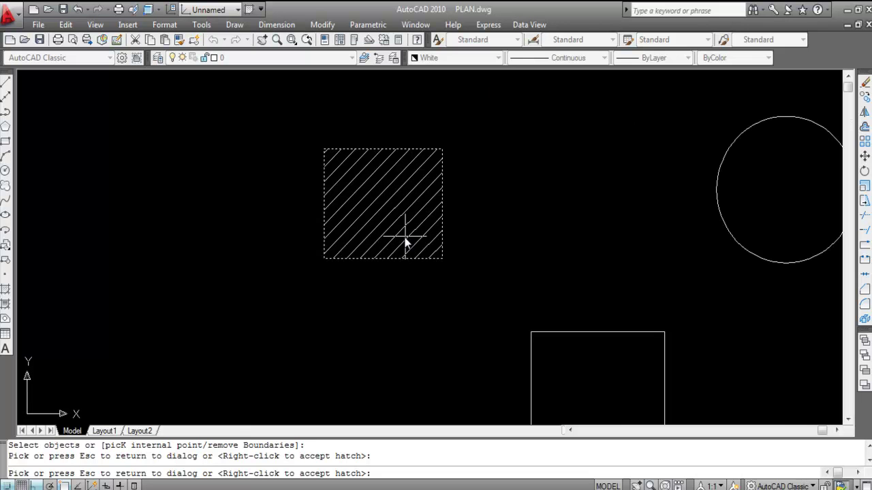
left_click(407, 229)
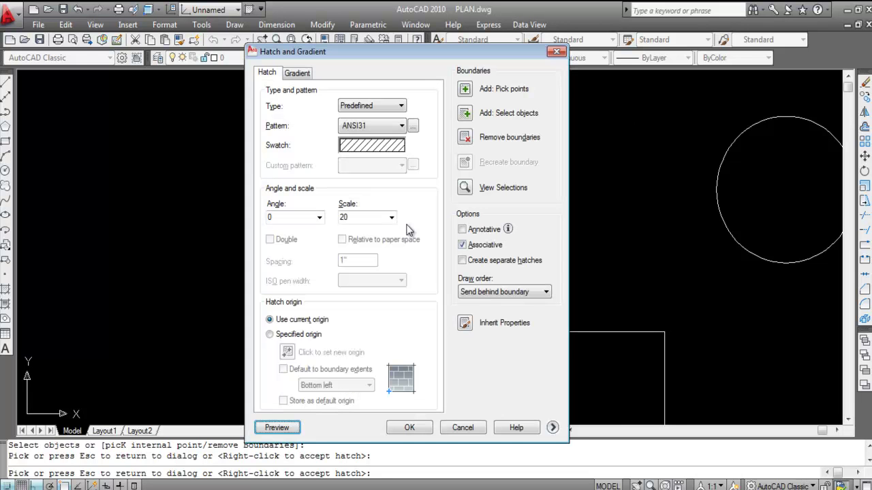
left_click(409, 428)
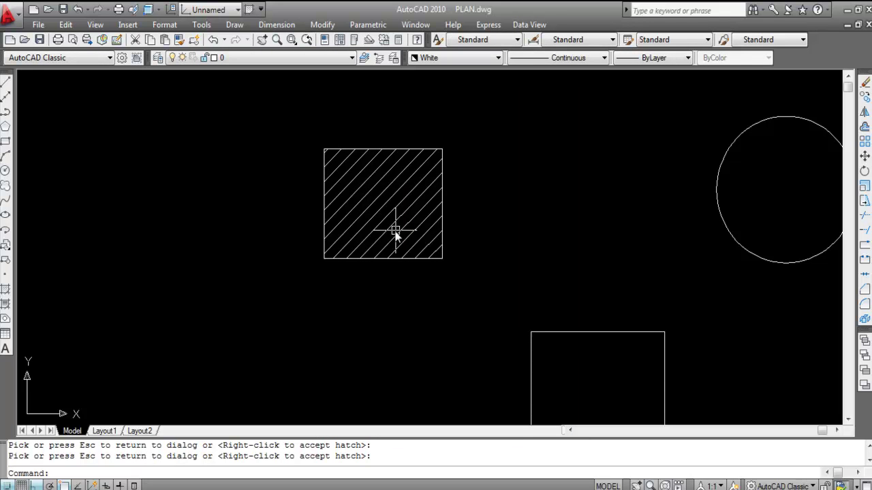
- Edit the upper square's hatch and switch its pattern to the ANSI37 crosshatch
left_click(388, 214)
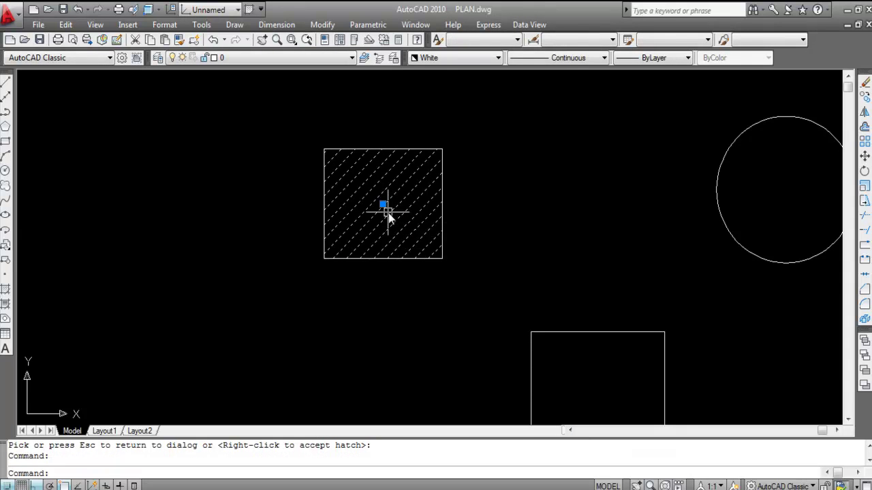
double_click(388, 214)
left_click(372, 148)
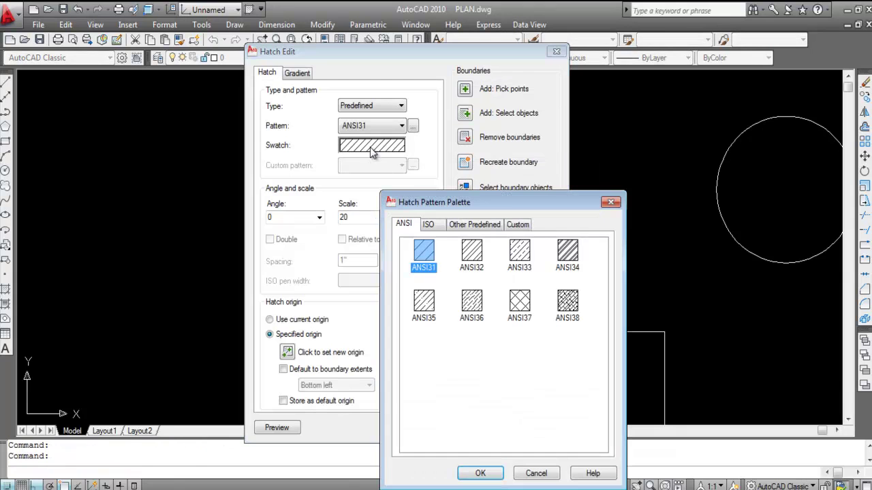
left_click(522, 305)
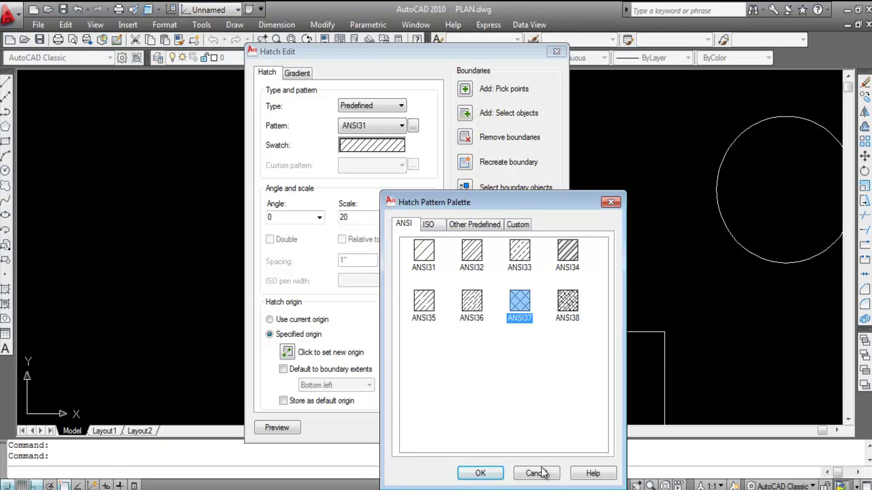
left_click(482, 473)
left_click(412, 427)
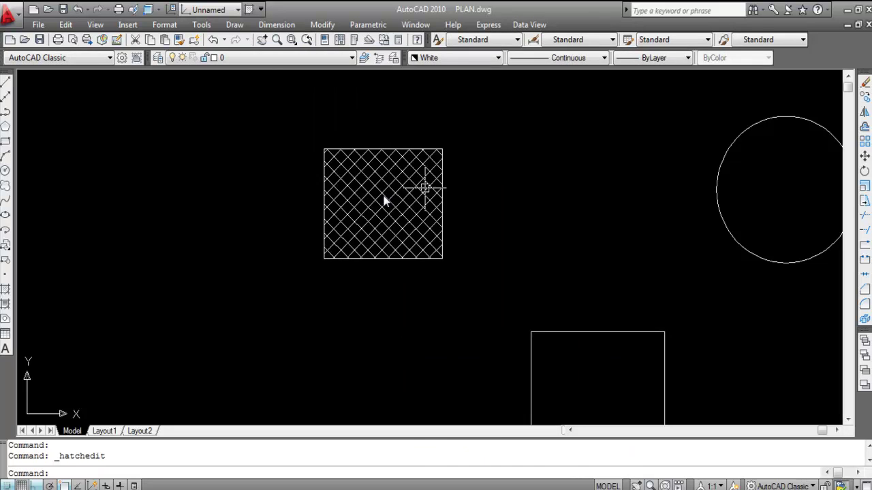
scroll(391, 152, "down", 2)
scroll(392, 153, "down", 2)
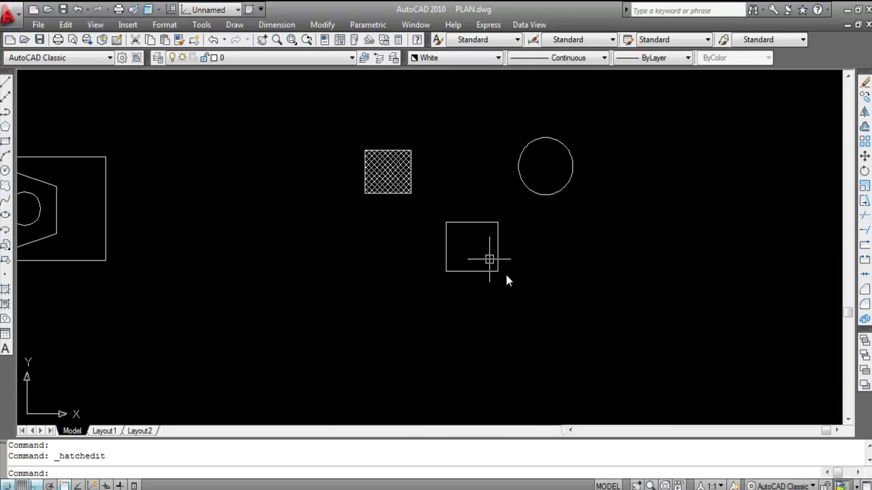
- Hatch the lower square with ANSI31 at scale 20 by selecting it as the boundary
scroll(493, 273, "up", 2)
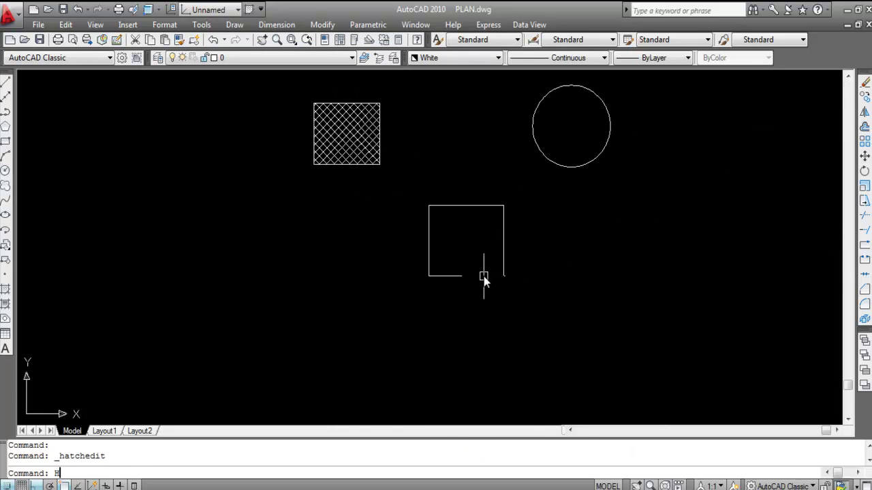
type("H")
key("Return")
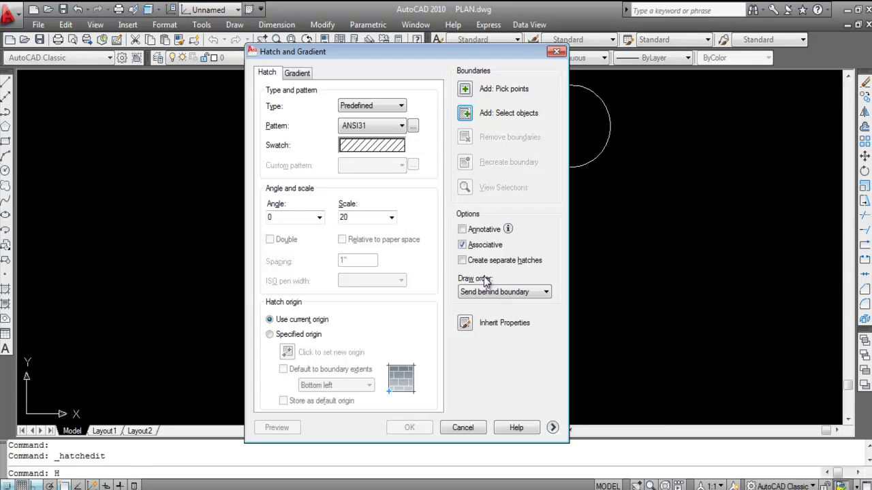
left_click(466, 116)
left_click(479, 206)
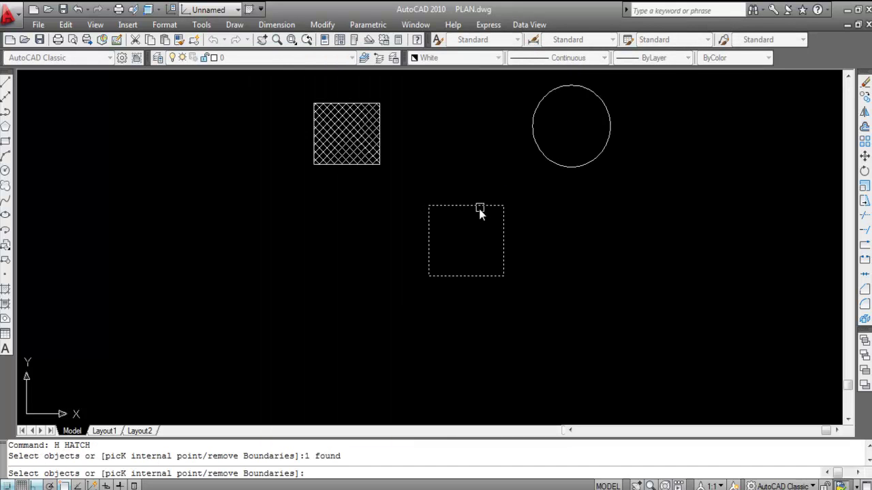
key("Return")
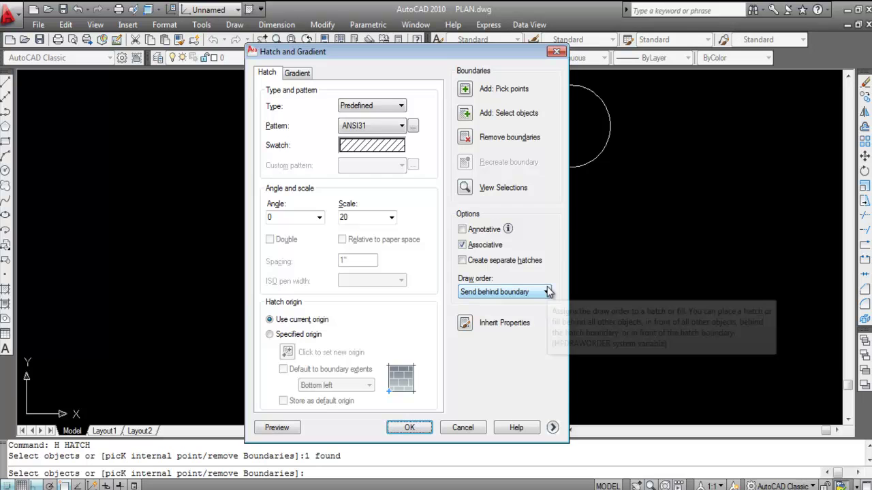
left_click(276, 428)
scroll(471, 238, "up", 2)
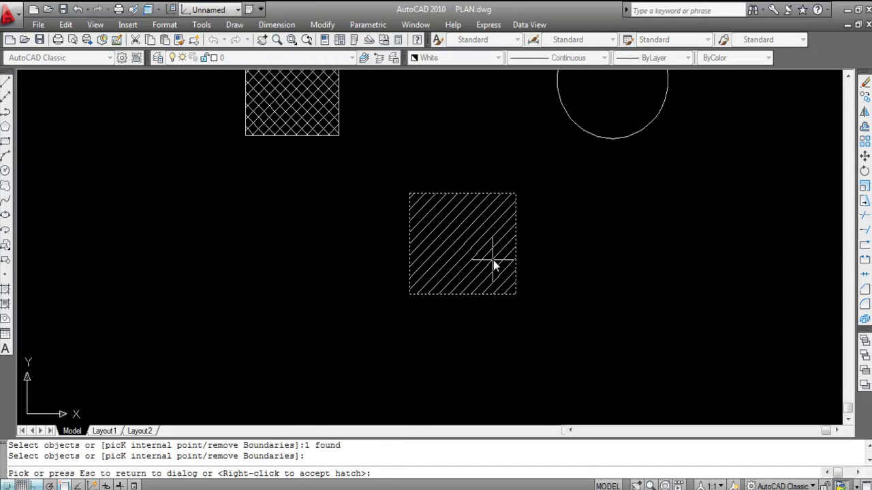
left_click(493, 260)
left_click(421, 432)
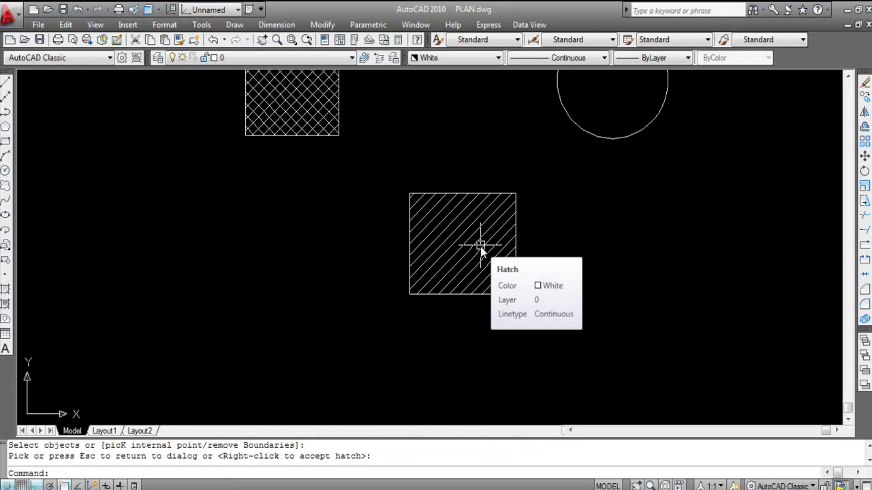
double_click(481, 251)
left_click(379, 146)
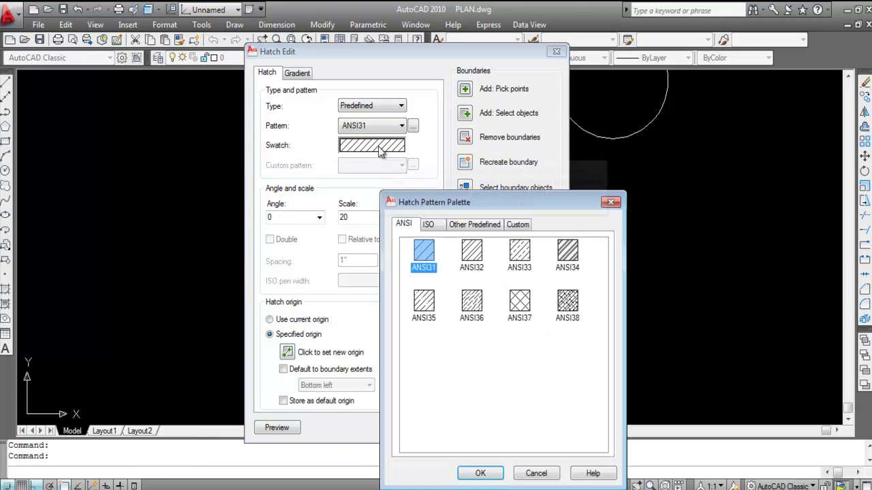
- Replace the lower square's hatch with the ISO02W100 dashed-line pattern at scale 1, previewing it
left_click(463, 227)
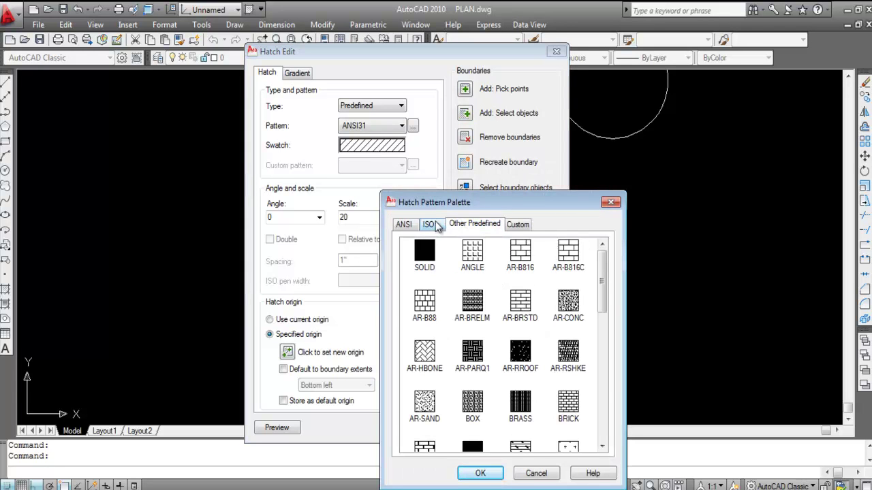
left_click(434, 222)
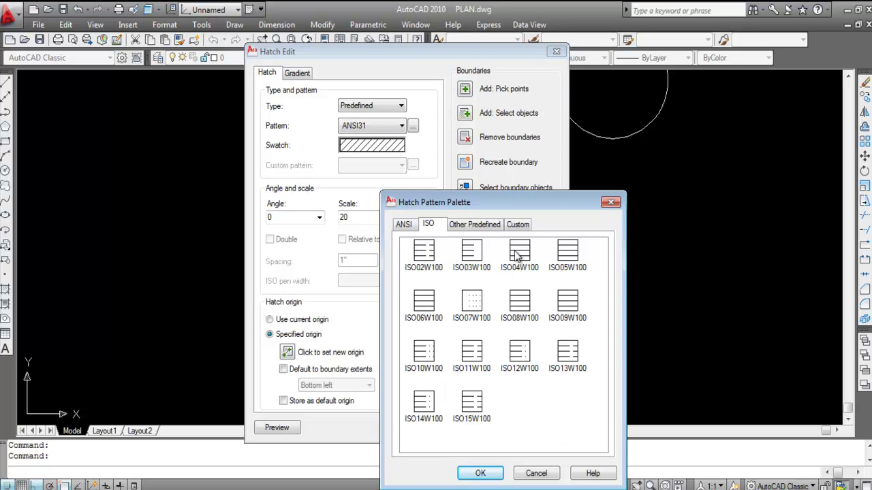
left_click(422, 253)
left_click(492, 474)
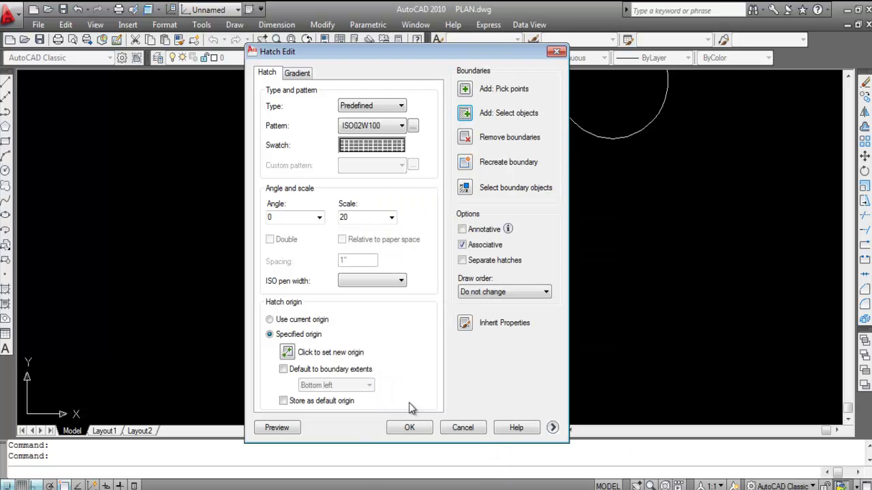
left_click(278, 427)
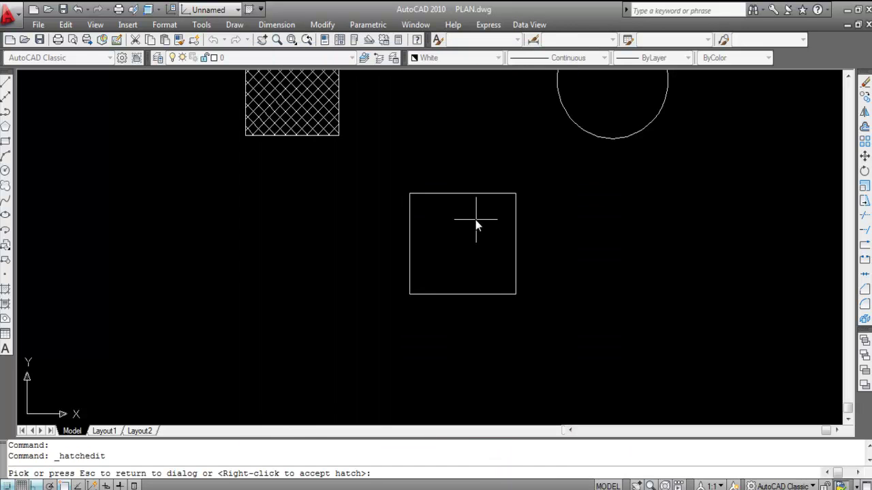
scroll(469, 259, "up", 3)
scroll(459, 253, "down", 4)
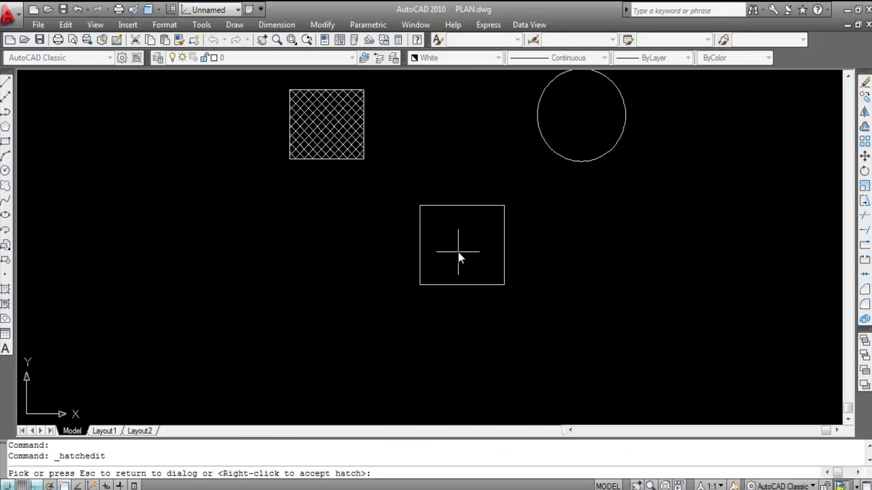
key("Escape")
double_click(354, 218)
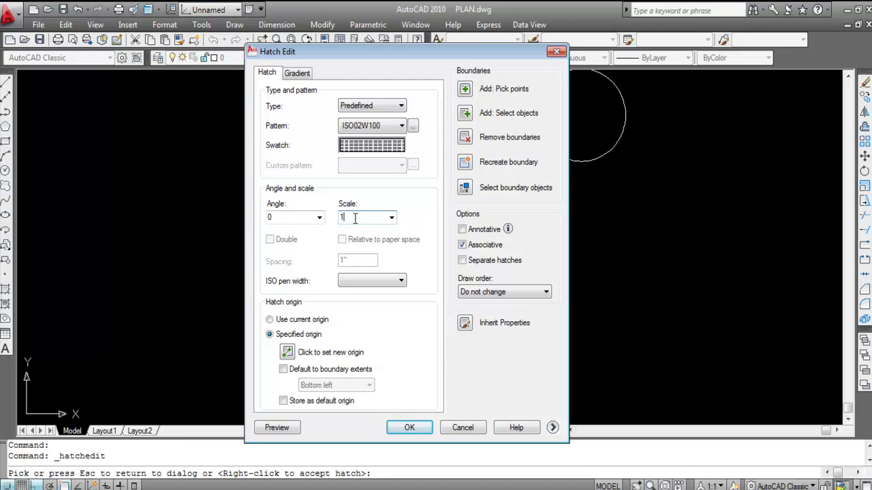
left_click(410, 426)
scroll(462, 258, "up", 3)
scroll(469, 257, "down", 3)
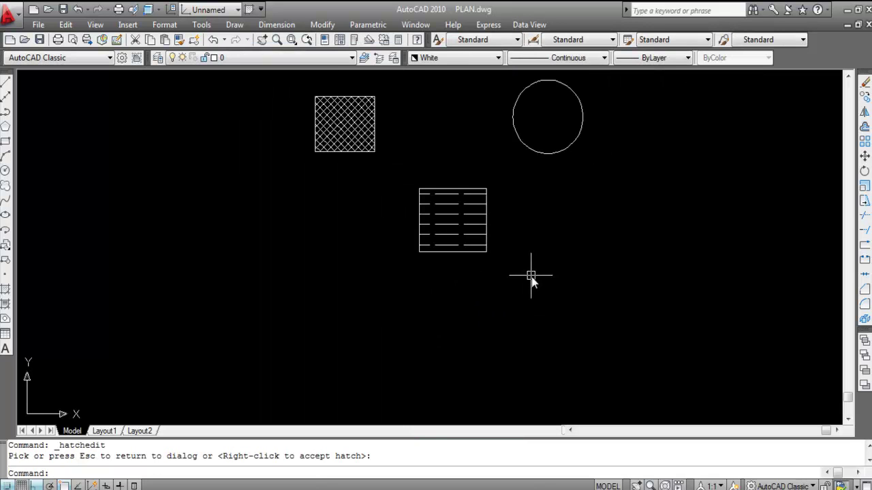
- Try AR-BRELM, BRSTONE, CORK, DOLMIT and FLEX from Other Predefined, then choose EARTH
scroll(463, 204, "up", 4)
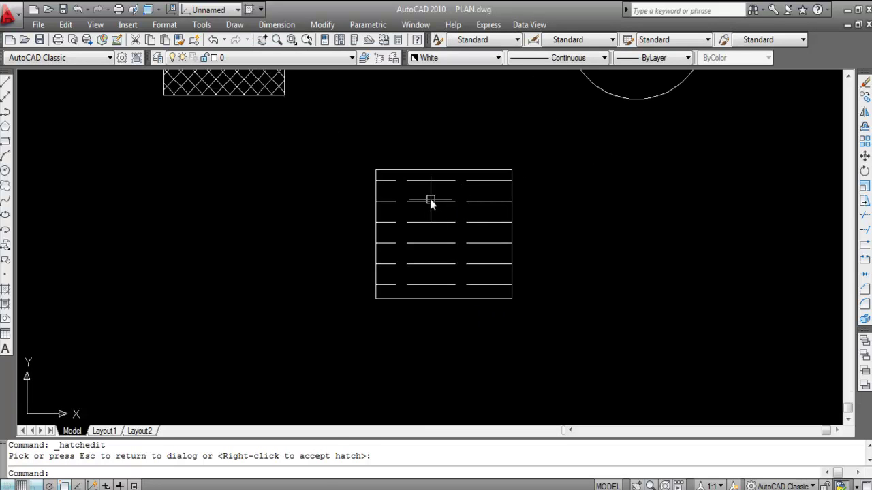
left_click(433, 198)
left_click(413, 126)
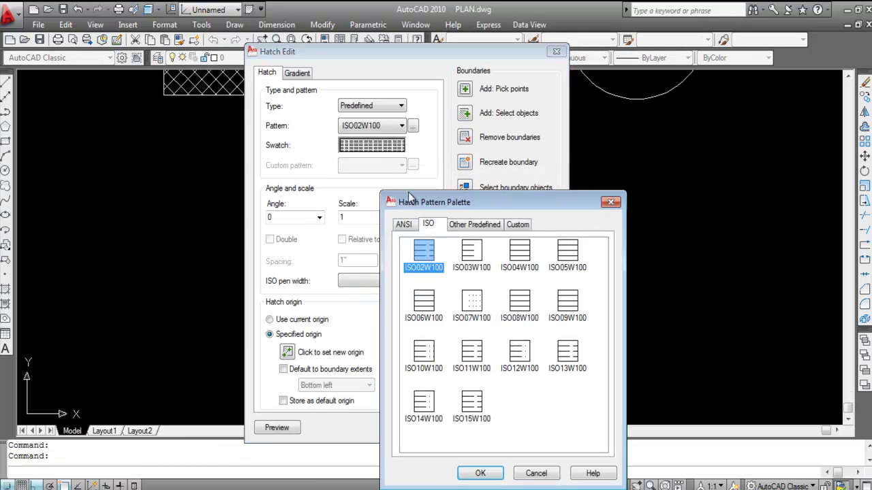
left_click(475, 225)
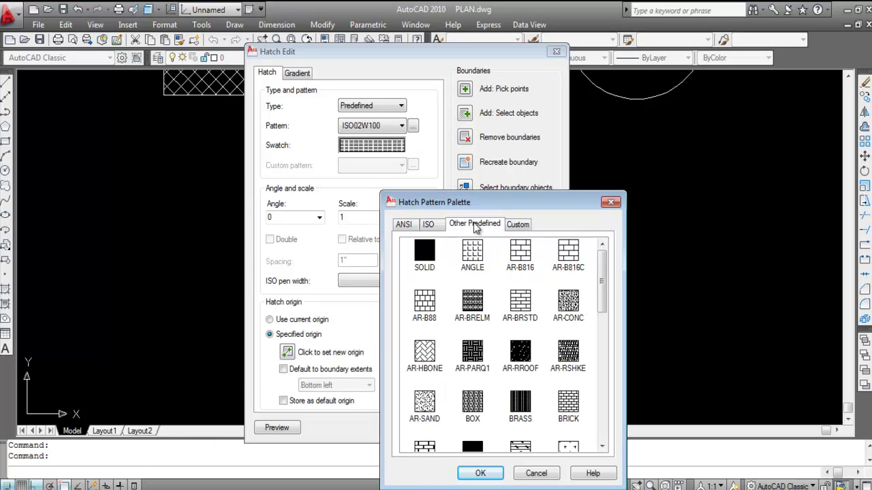
left_click(477, 315)
scroll(494, 314, "down", 1)
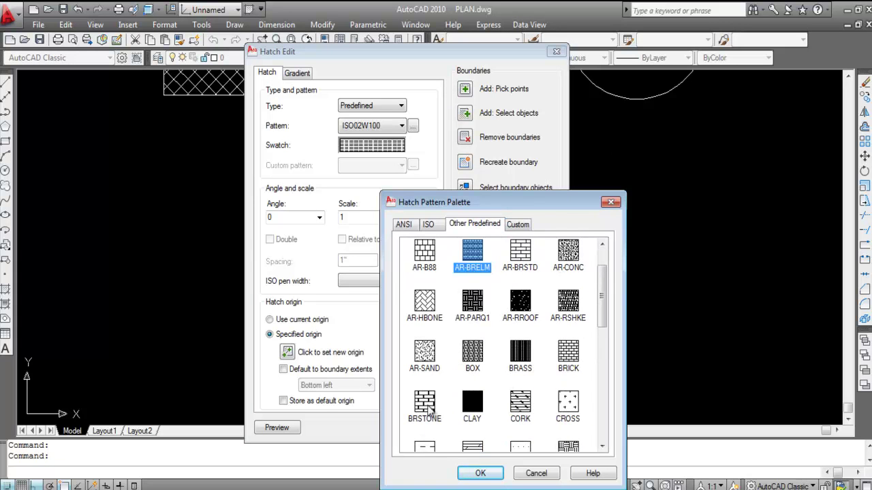
left_click(425, 403)
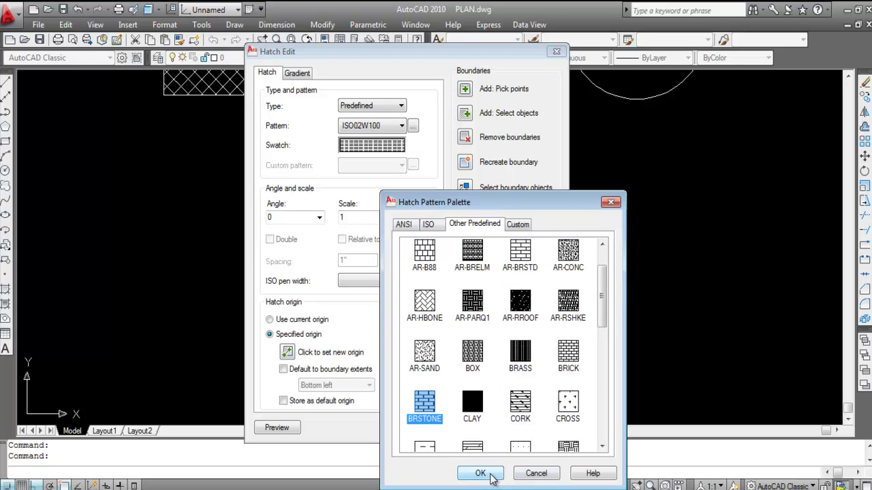
left_click(525, 406)
scroll(560, 442, "down", 1)
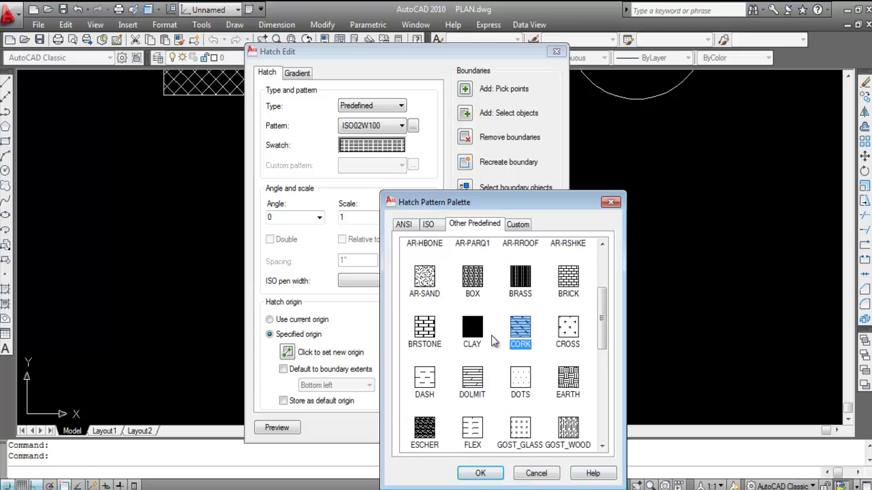
left_click(477, 381)
left_click(464, 434)
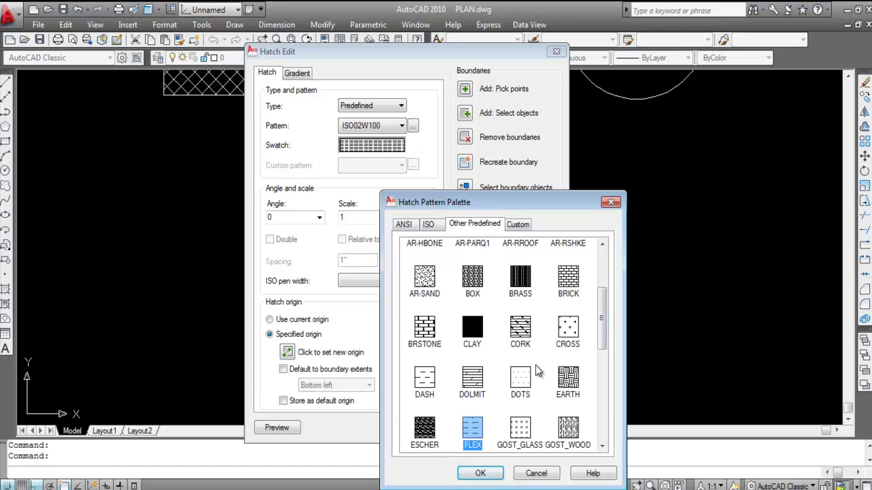
left_click(570, 395)
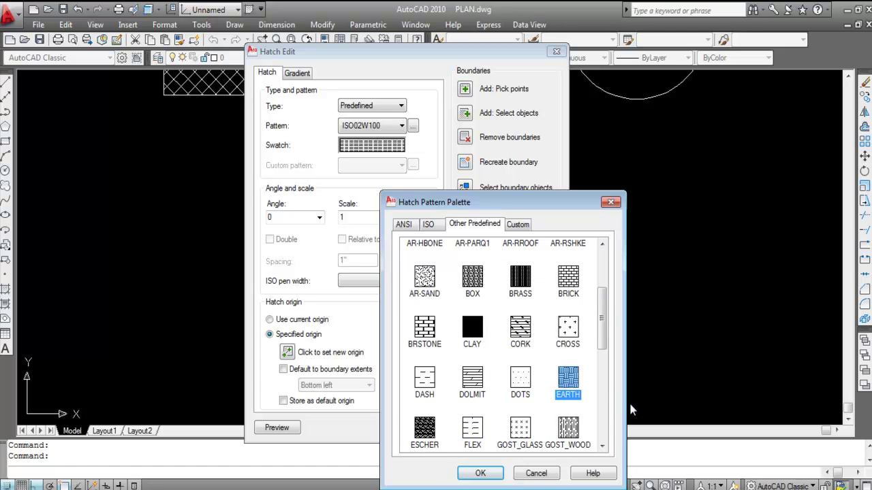
left_click(477, 473)
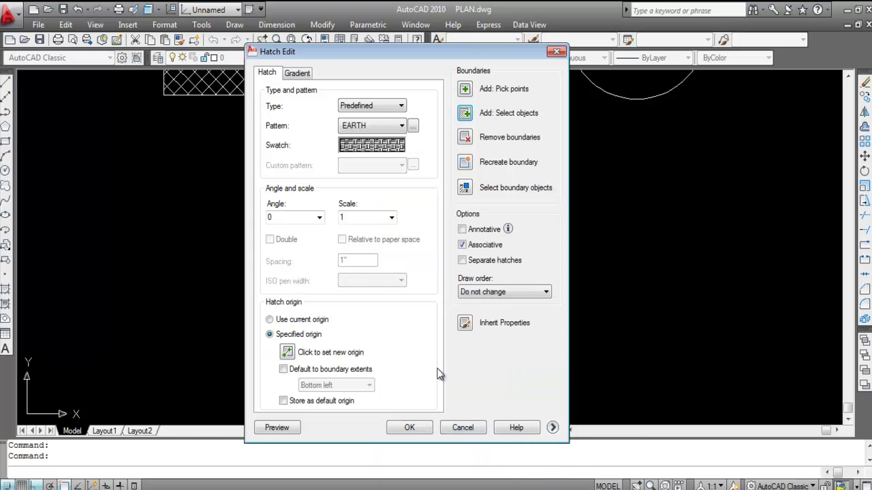
- Preview the EARTH hatch at scale 10, then at 15, and apply it at scale 15
left_click(289, 428)
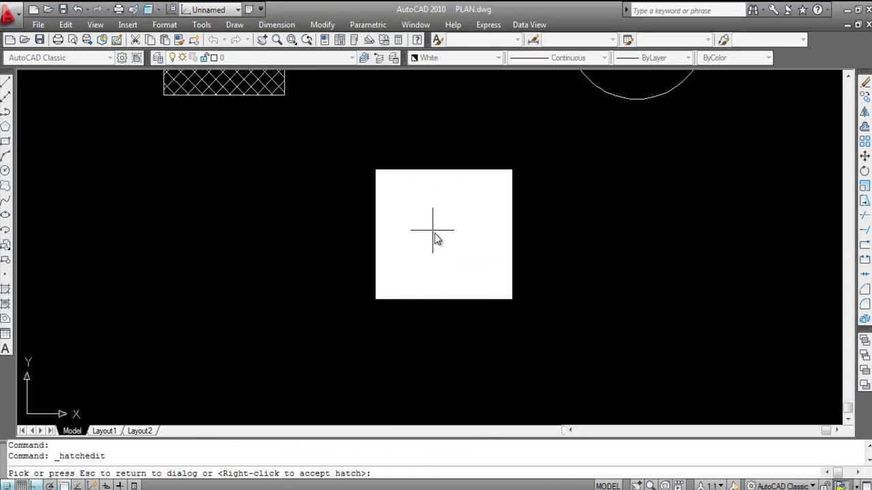
key("Escape")
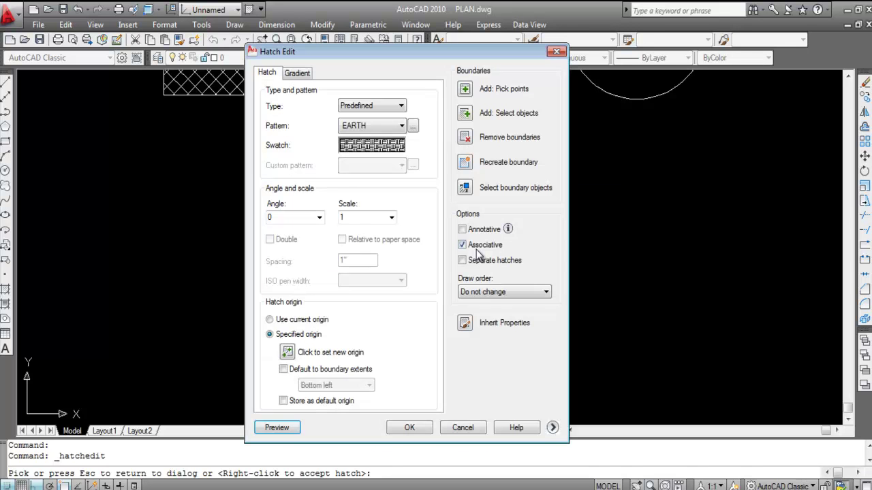
left_click(354, 217)
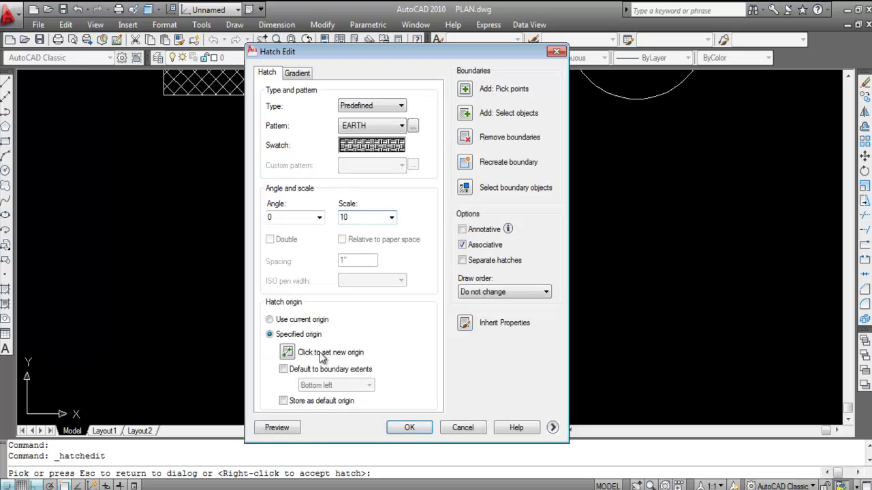
left_click(290, 425)
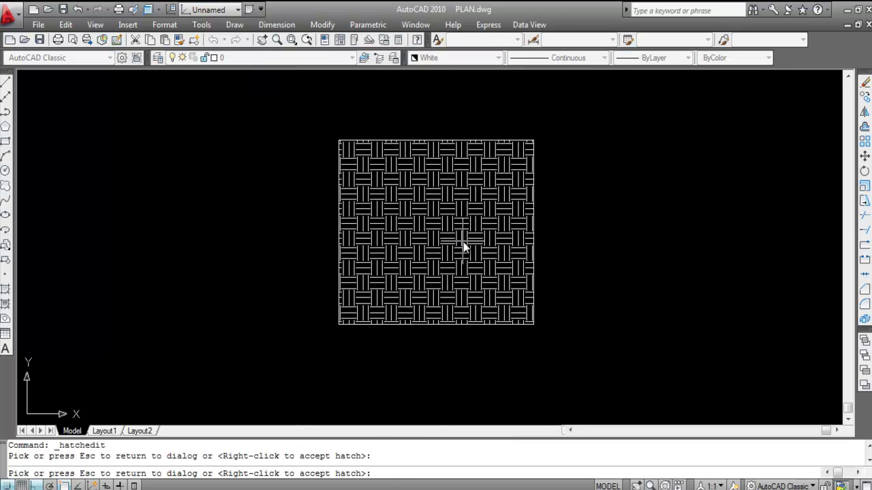
key("Escape")
left_click(363, 219)
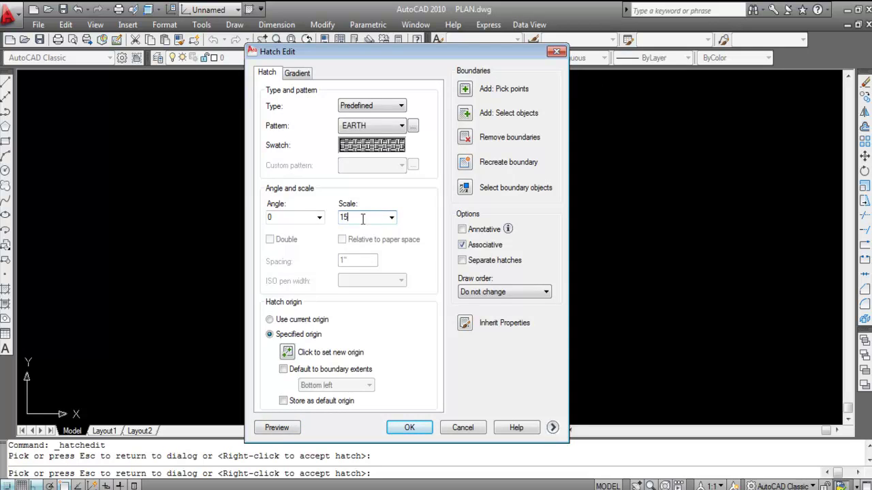
left_click(278, 426)
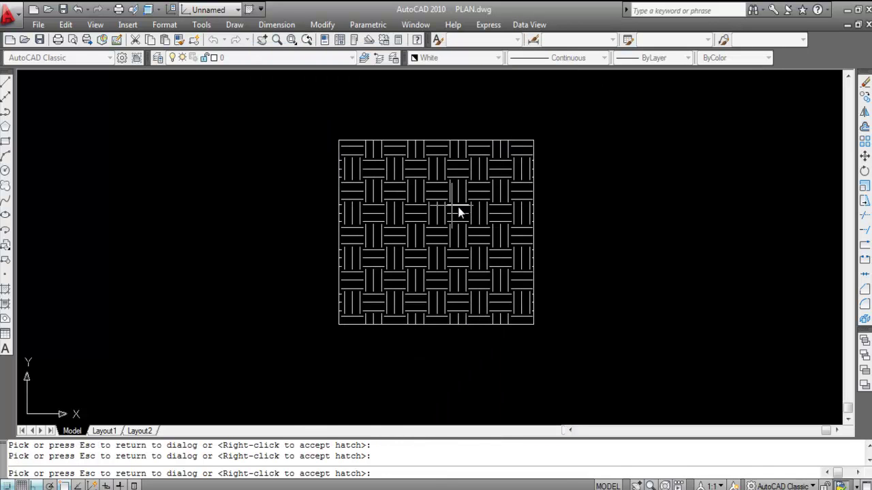
key("Escape")
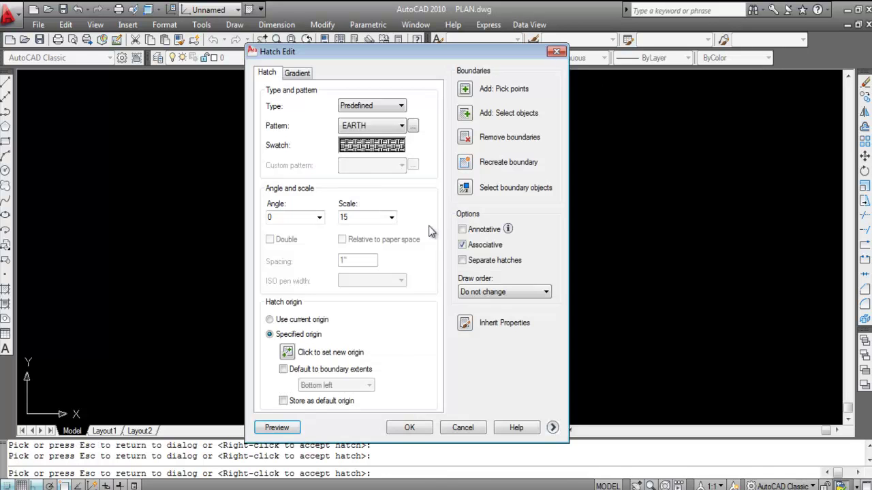
left_click(415, 427)
scroll(436, 279, "down", 3)
- Hatch the circle with ANSI31 diagonal lines by selecting it as the boundary object
scroll(393, 250, "up", 2)
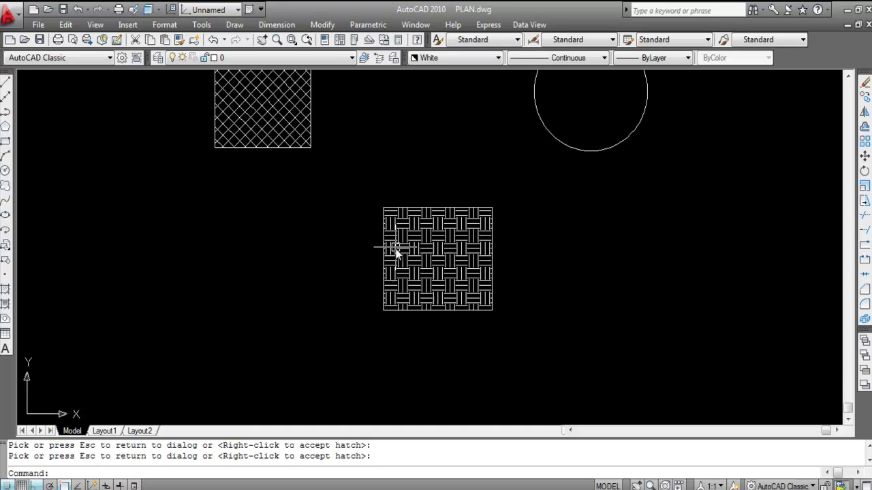
scroll(436, 301, "down", 2)
type("H")
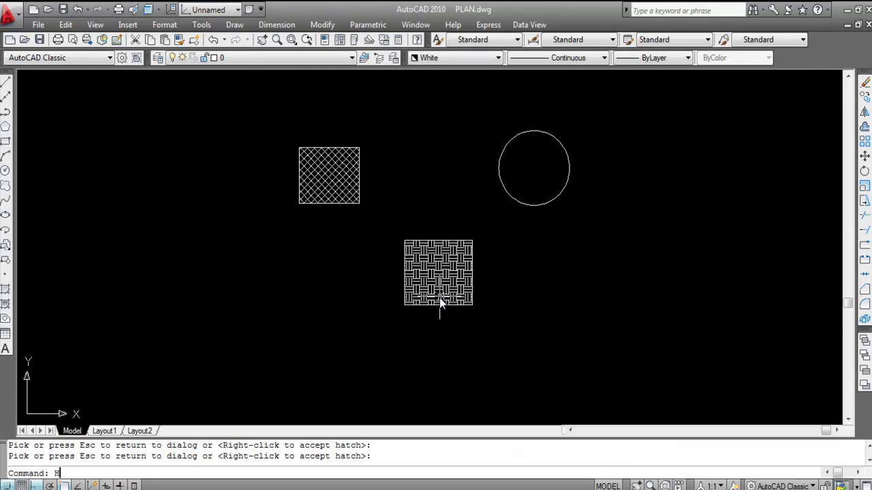
key("Return")
left_click(477, 119)
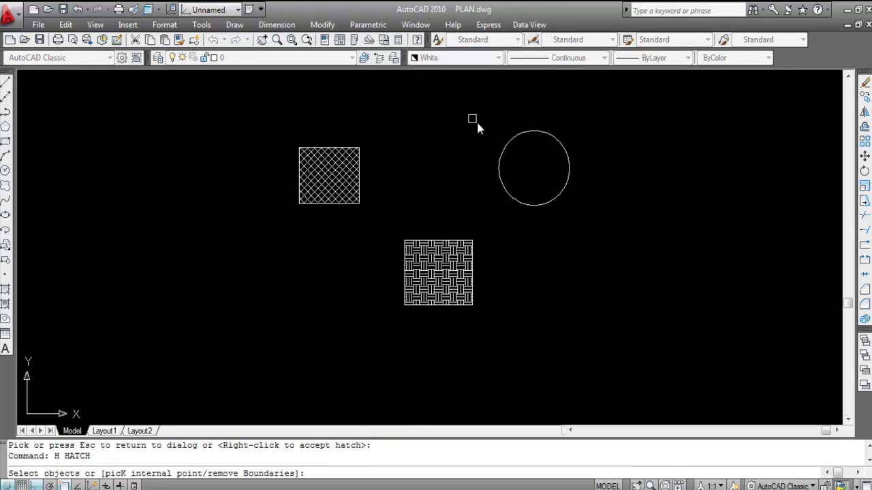
left_click(568, 188)
key("Return")
left_click(409, 427)
- Delete the crosshatch, the EARTH hatch and the circle's diagonal hatch together
scroll(495, 241, "down", 2)
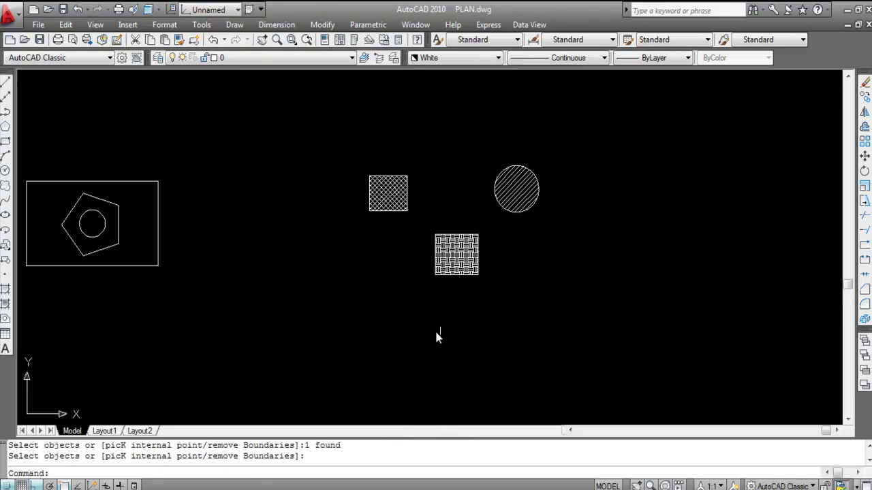
scroll(384, 202, "up", 1)
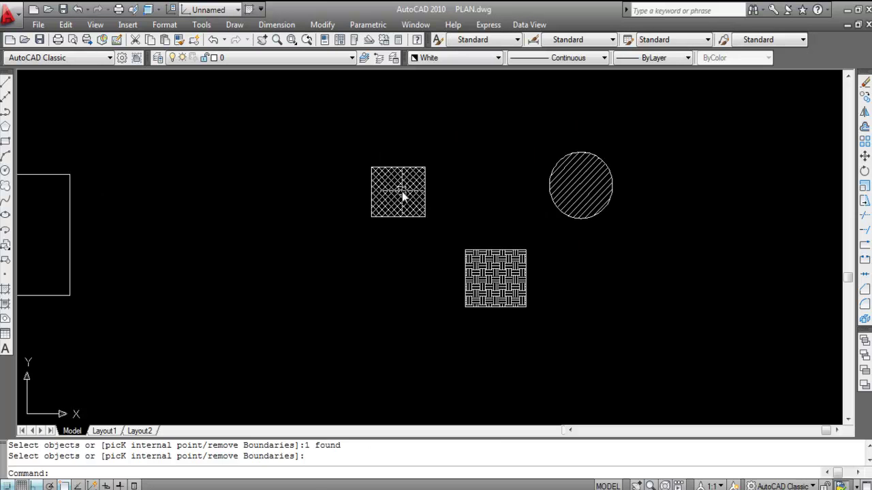
left_click(402, 196)
left_click(494, 277)
left_click(586, 199)
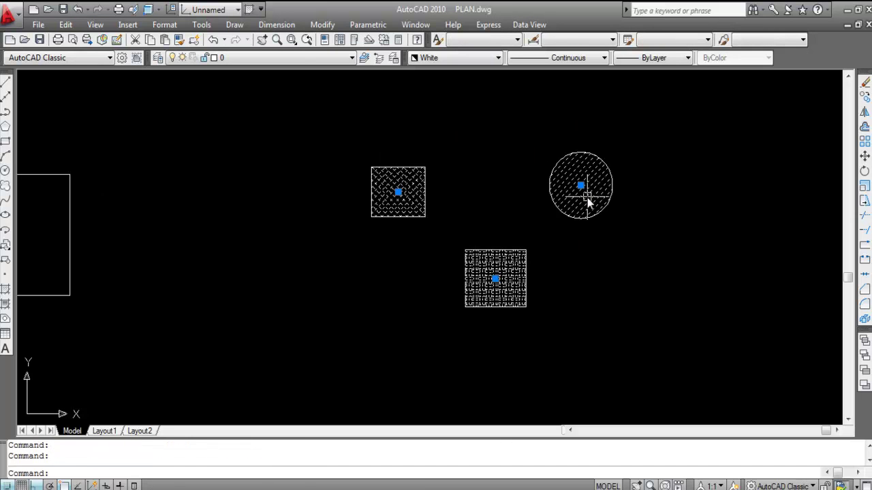
key("Delete")
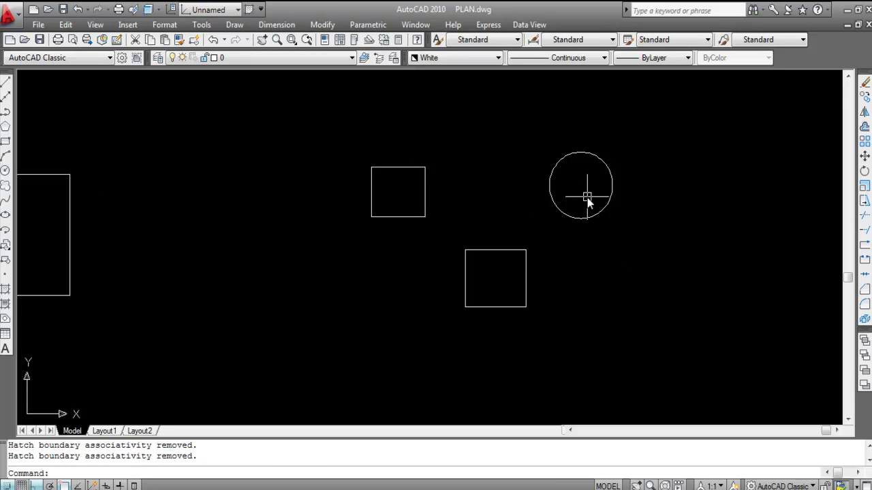
scroll(578, 199, "down", 2)
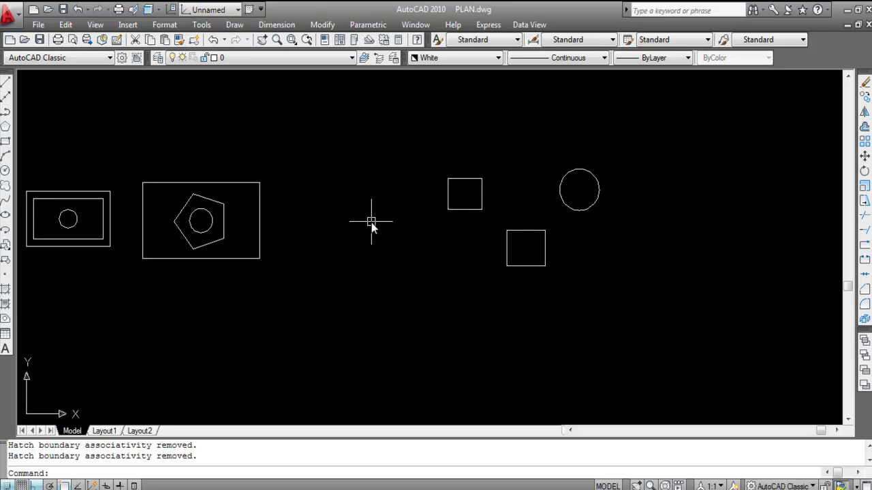
type("L")
key("Return")
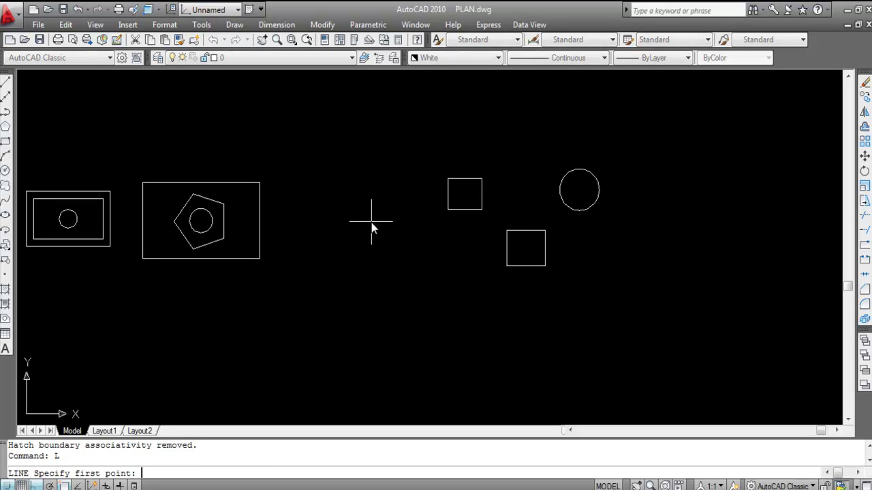
- Draw an open line box with 5', 6', 5' and 5' sides, leaving the top-left corner unclosed
left_click(335, 218)
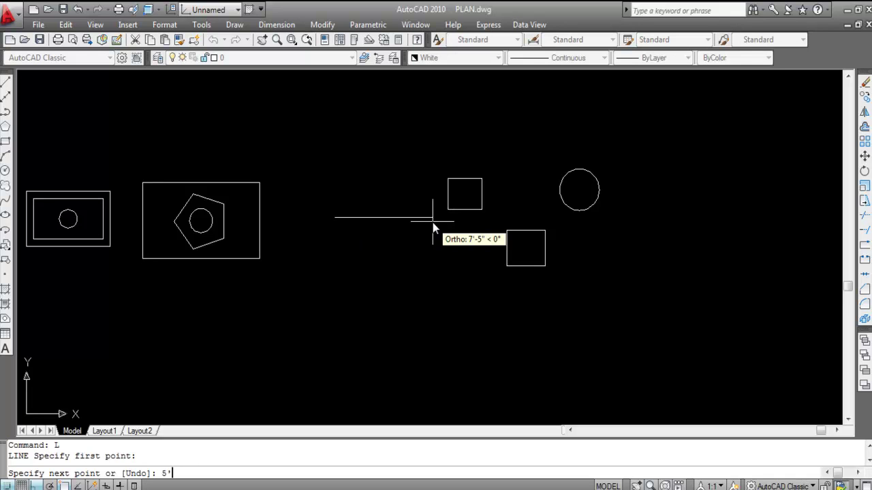
key("Return")
type("6'")
key("Return")
type("5'")
key("Return")
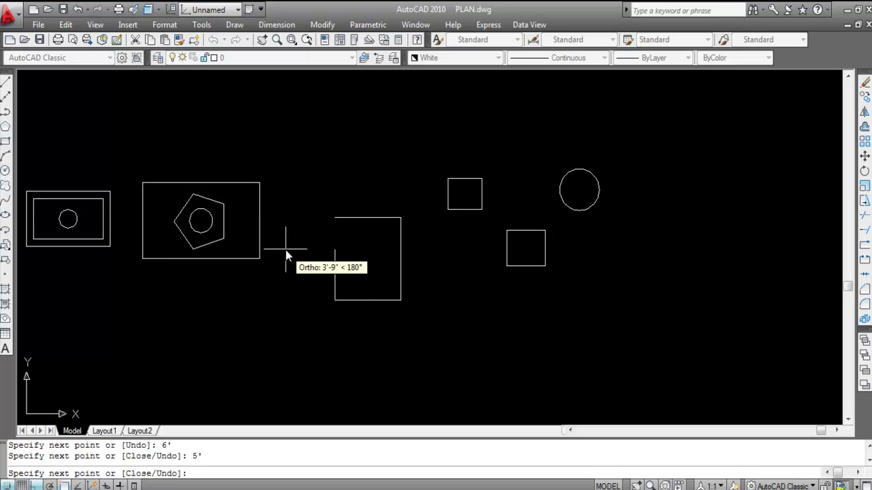
type("'")
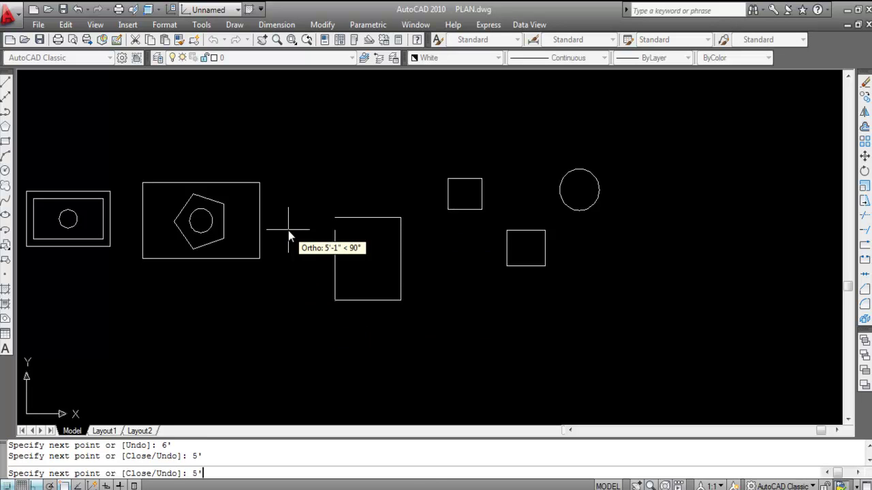
key("Return")
key("Escape")
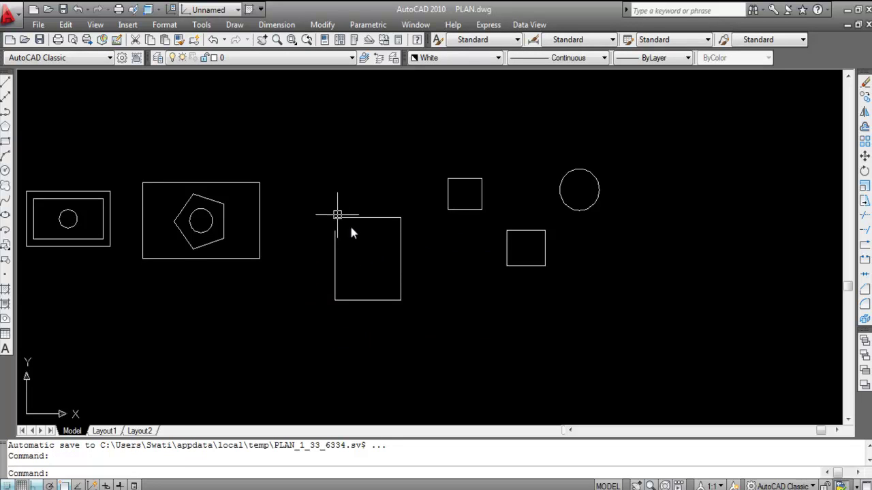
scroll(326, 231, "up", 3)
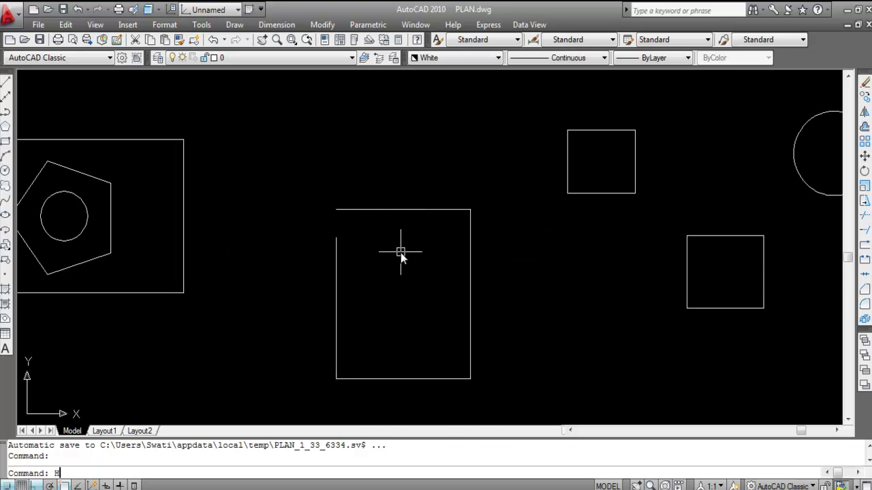
- Try hatching the open box from an inside point and dismiss the Boundary Not Closed warning
key("Return")
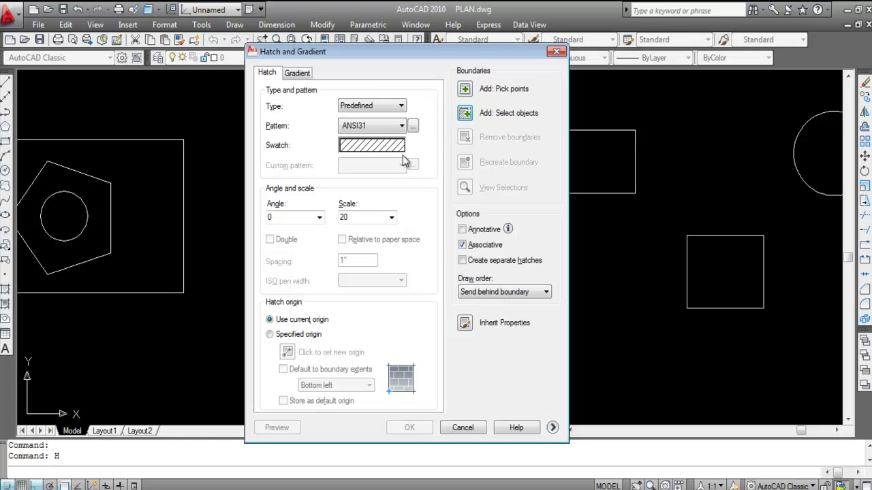
left_click(470, 93)
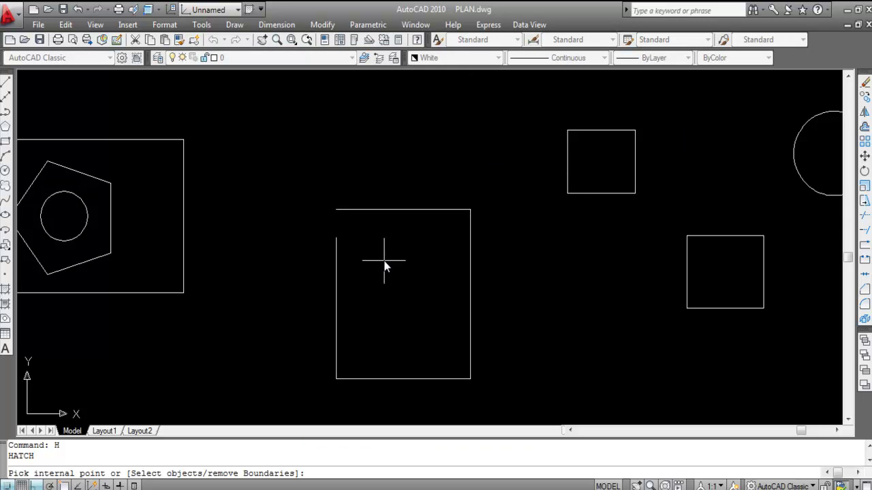
left_click(409, 286)
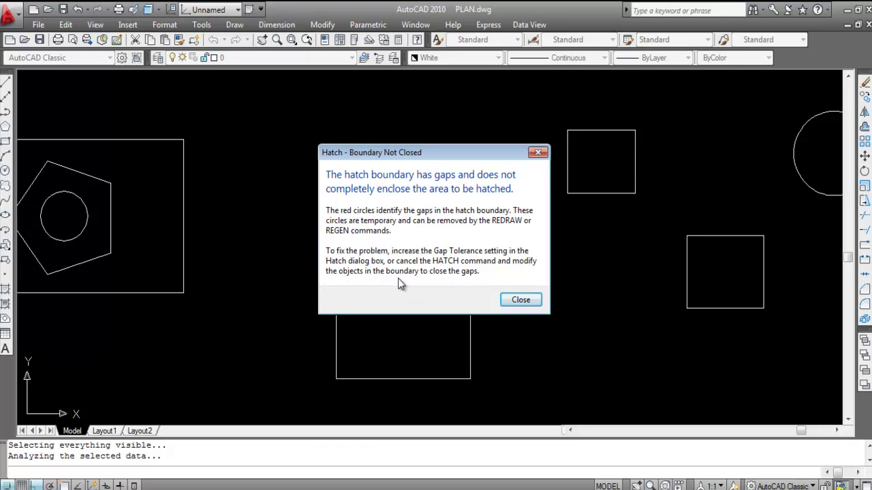
left_click_drag(429, 153, 630, 178)
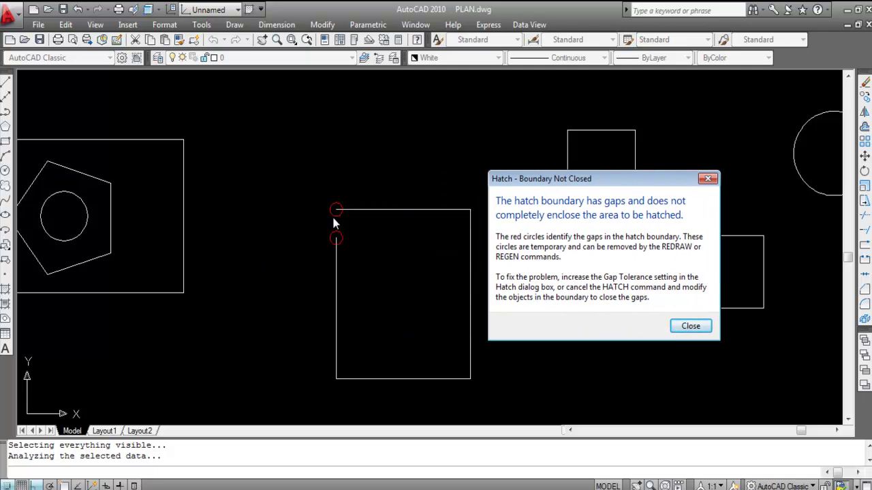
left_click(708, 178)
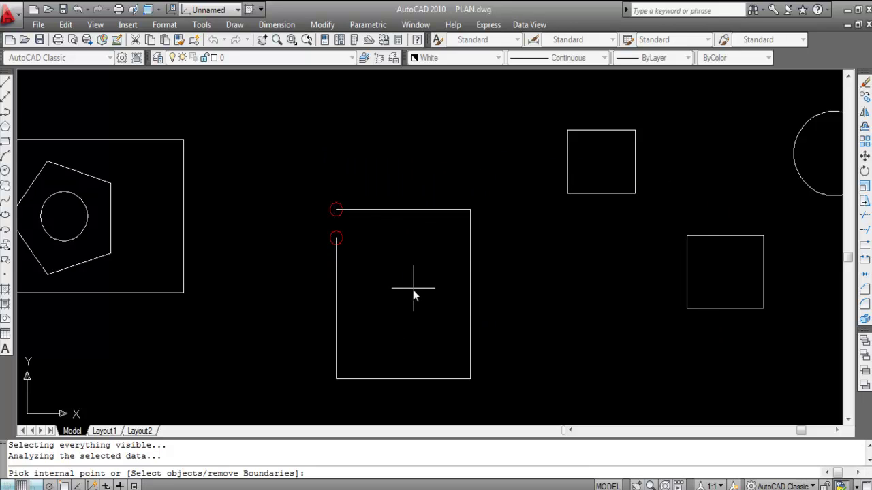
key("Return")
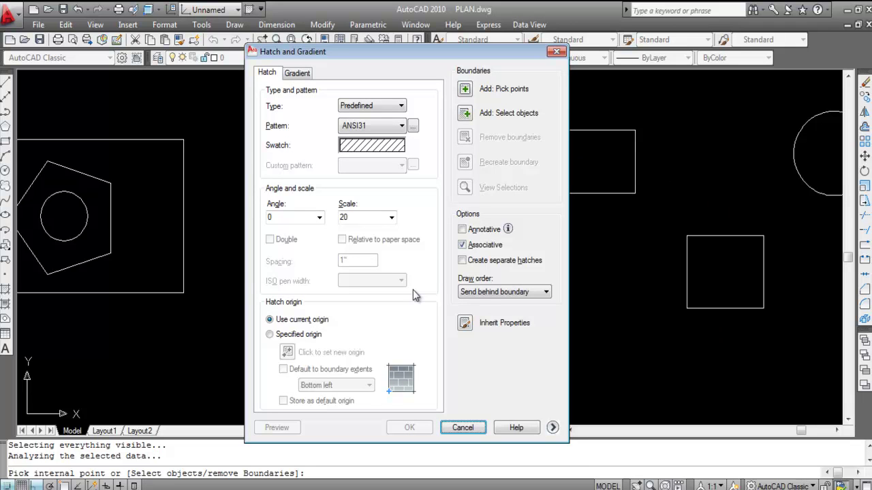
key("alt+b")
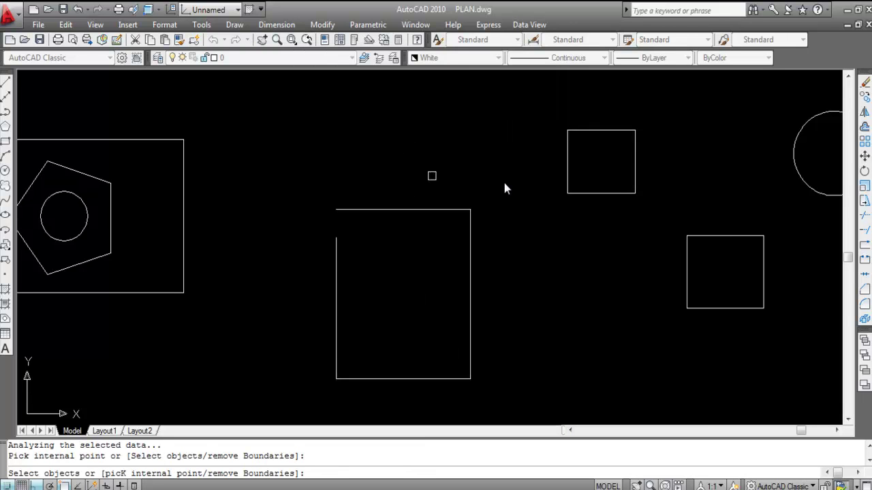
- Select the box's top, right, bottom and left edges as the hatch boundary
scroll(504, 185, "down", 2)
left_click(422, 188)
left_click(456, 225)
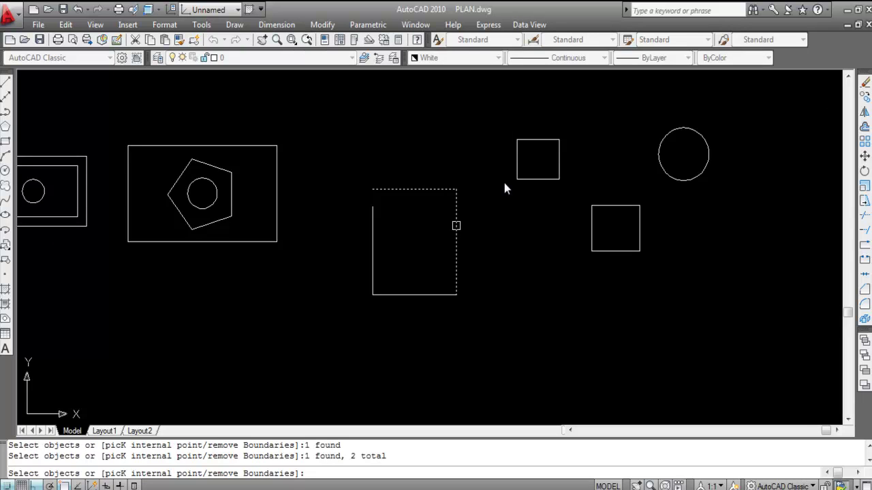
left_click(411, 295)
left_click(374, 244)
key("Return")
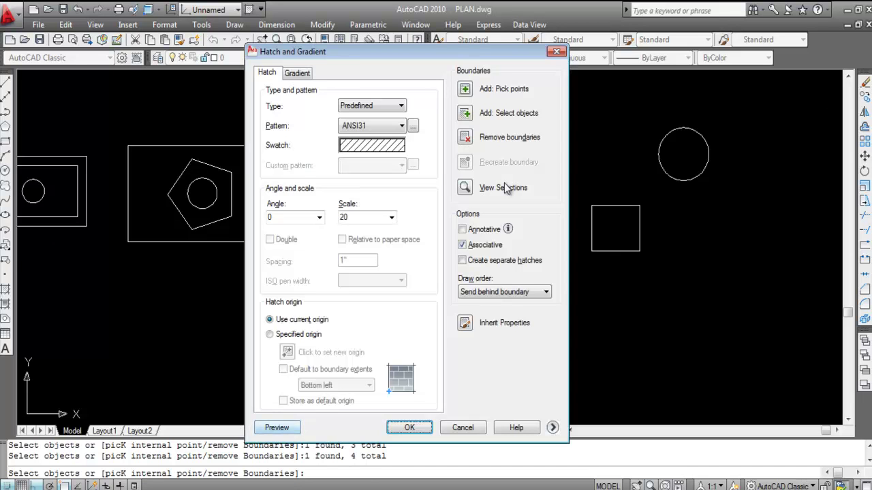
- Preview the ANSI31 diagonal hatch at scale 20 and accept it
left_click(277, 427)
scroll(403, 188, "up", 3)
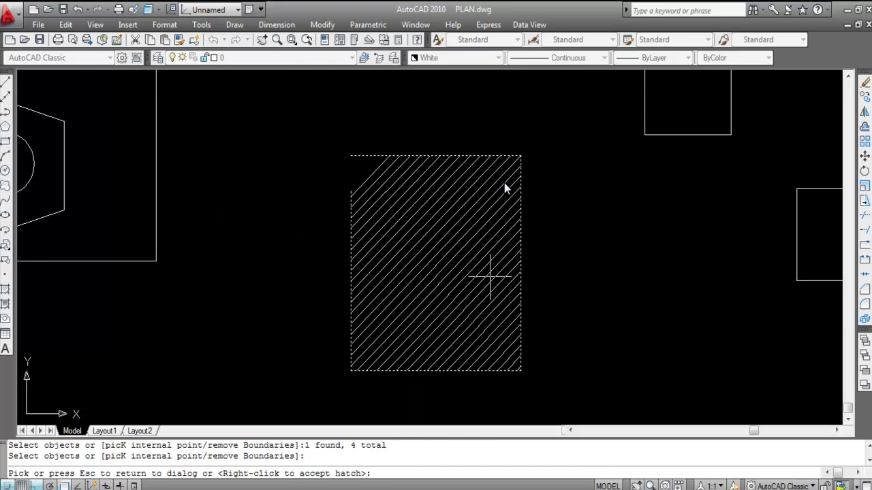
scroll(436, 168, "down", 2)
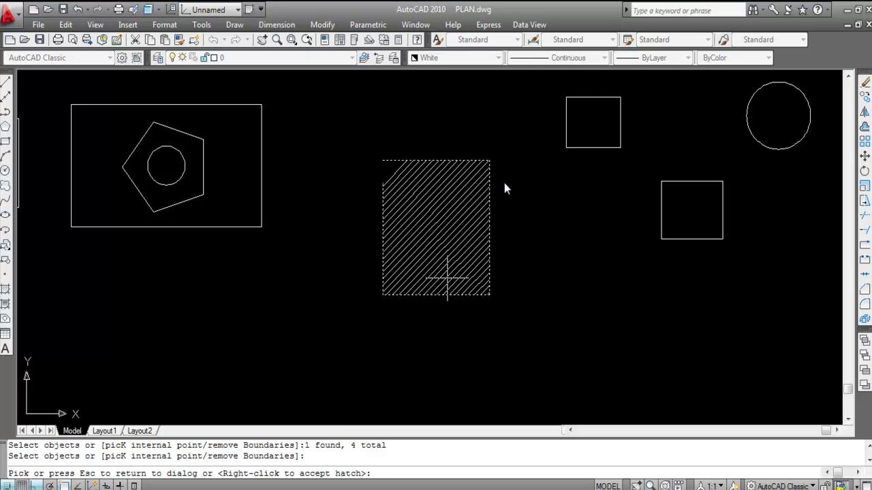
key("Escape")
key("Return")
scroll(502, 179, "up", 3)
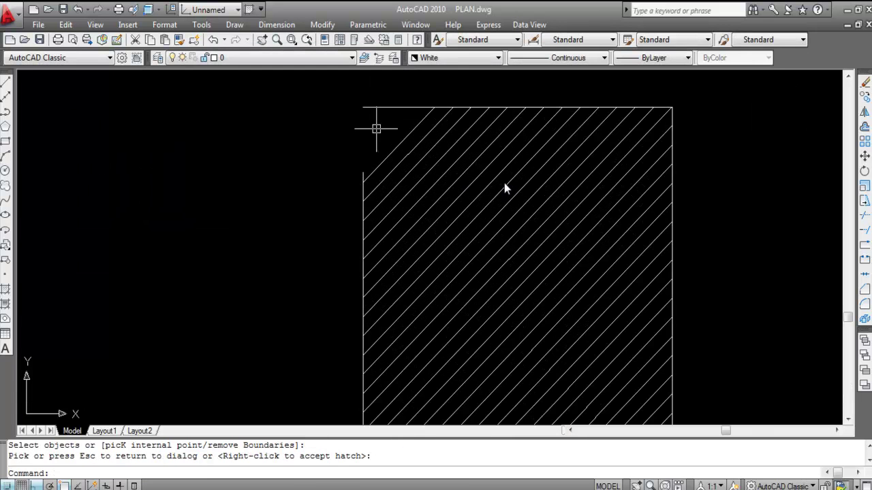
scroll(376, 128, "down", 3)
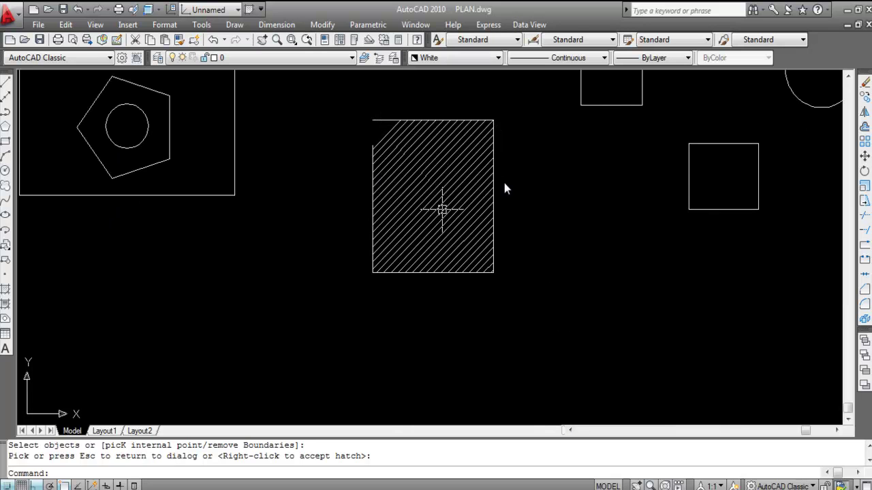
right_click(446, 216)
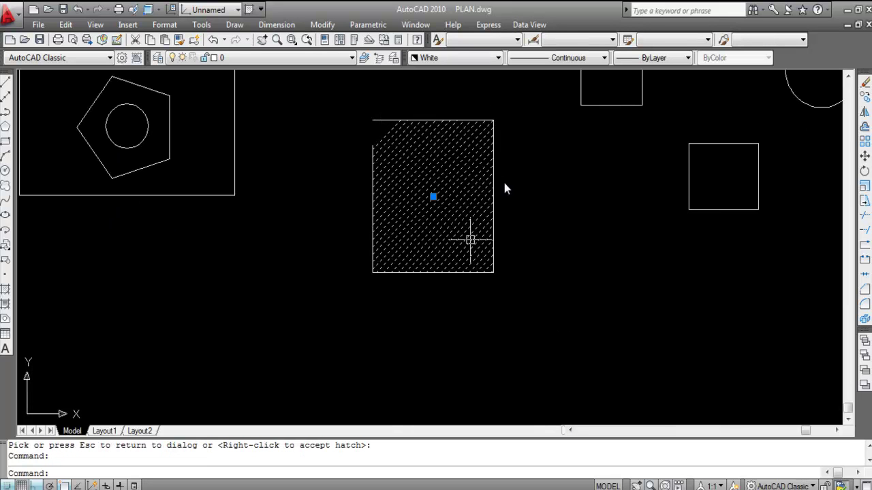
key("Escape")
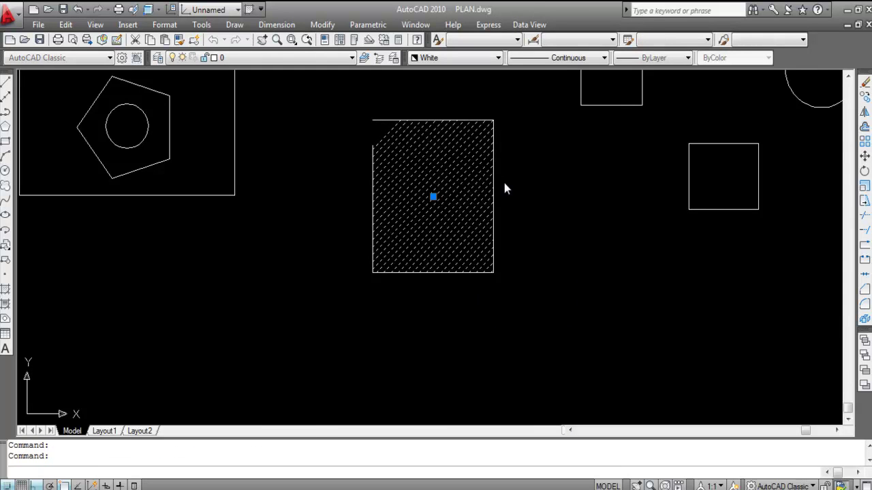
- Edit the box's hatch and switch it to the ANGLE pattern from Other Predefined
double_click(505, 183)
key("ctrl+Tab")
key("ctrl+Tab")
key("Right")
key("Return")
key("Return")
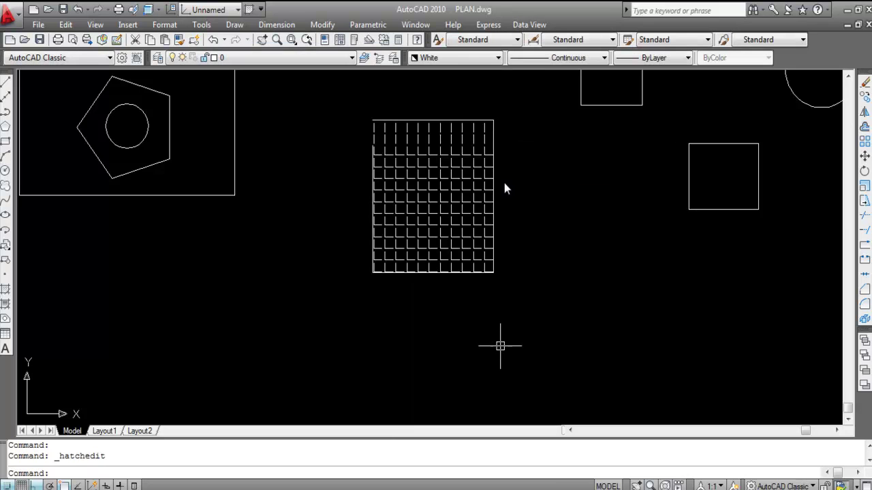
scroll(464, 227, "up", 2)
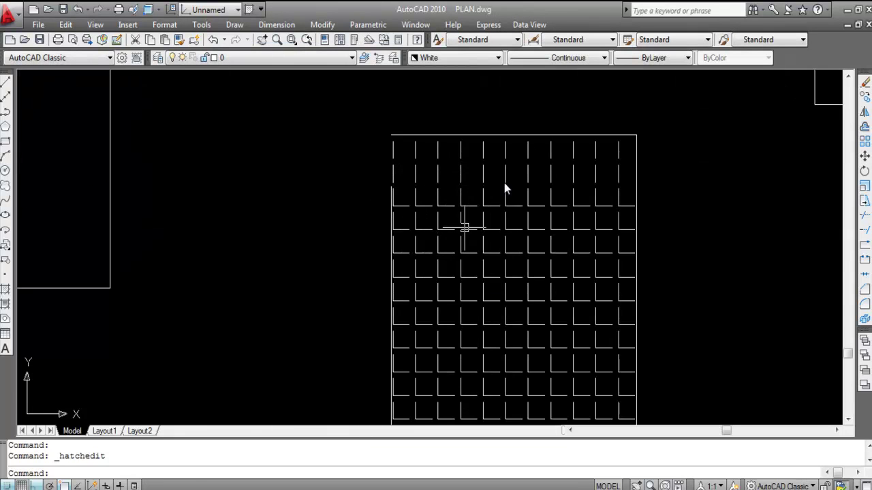
scroll(465, 227, "down", 4)
- Erase the hatched rectangle and its edges with a selection window
left_click(557, 353)
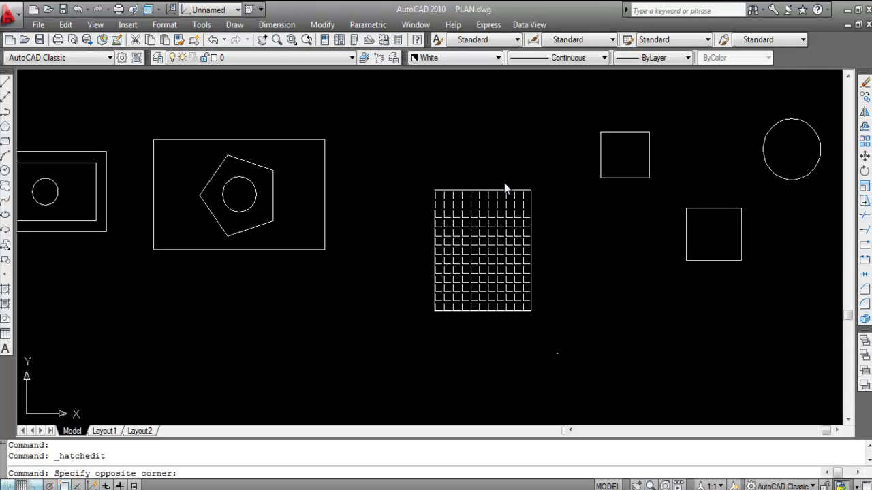
left_click(421, 182)
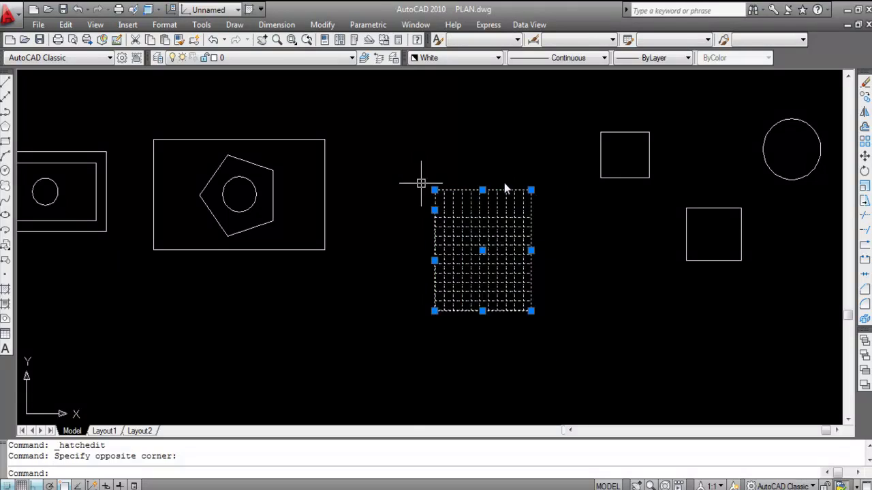
key("Delete")
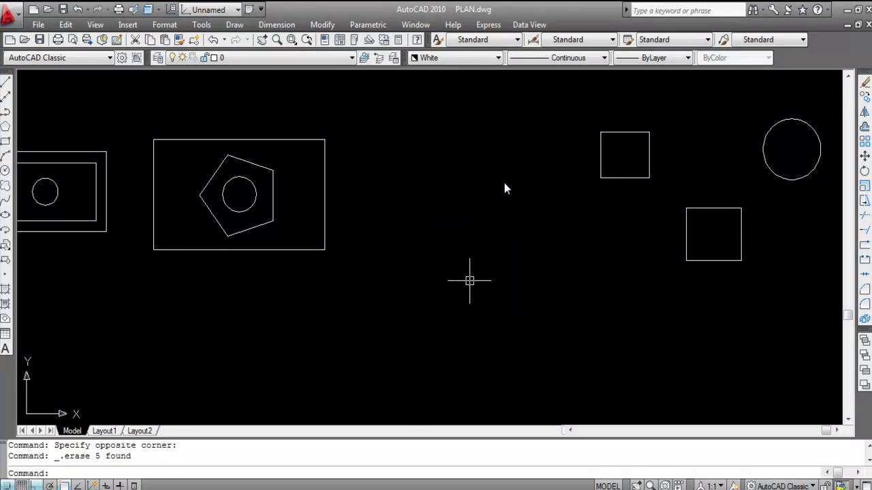
- Draw a PLINE box with 6', 7', 6' and 6' segments, then bring up the Hatch and Gradient dialog
type("PL")
key("Return")
left_click(433, 201)
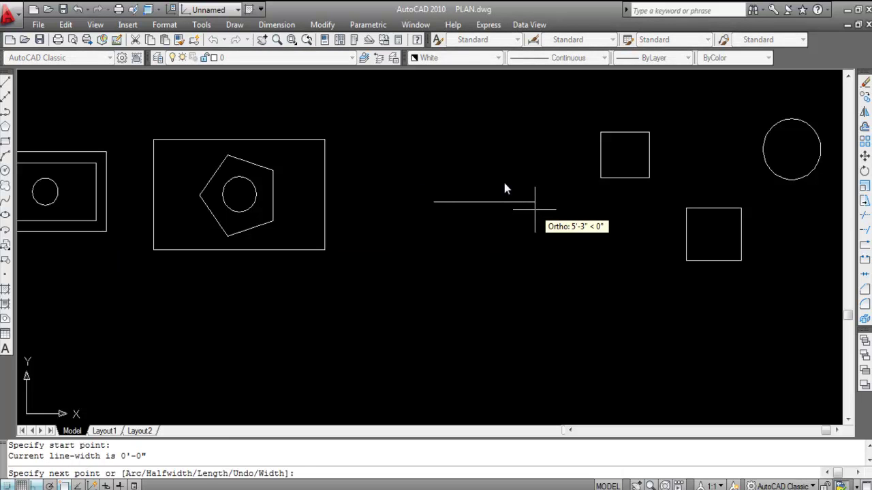
type("6'")
key("Return")
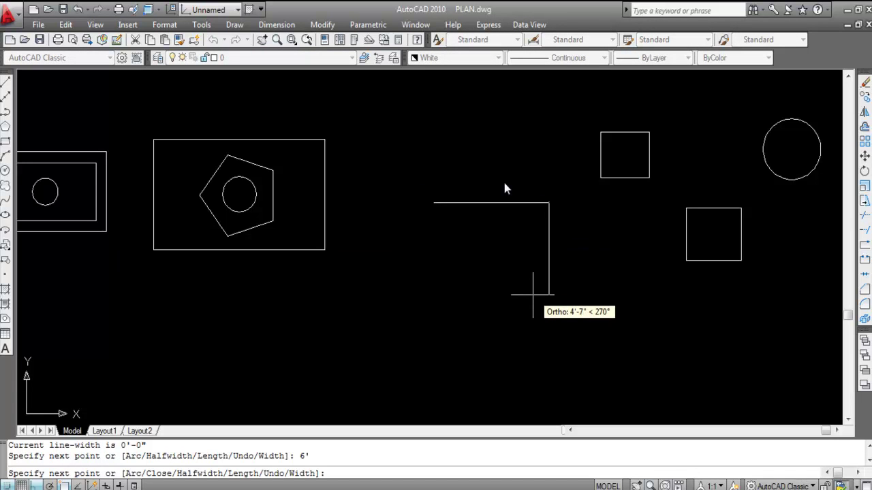
type("7'")
key("Return")
type("6'")
key("Return")
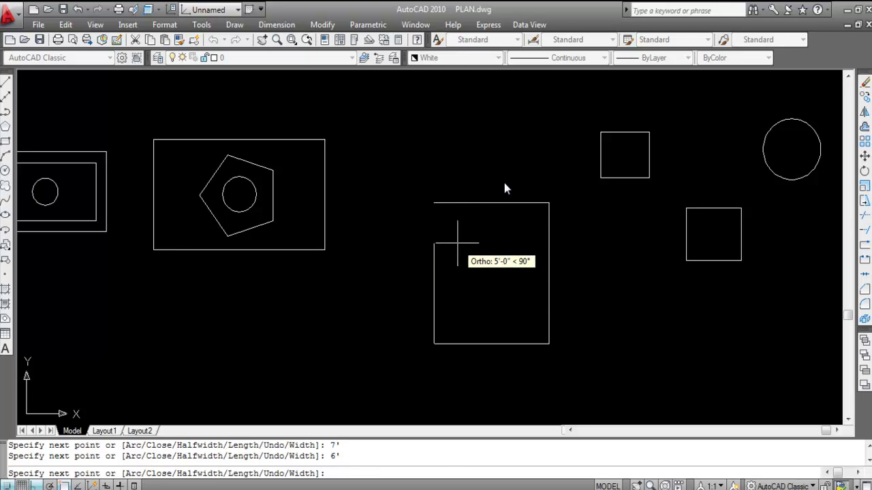
type("6'")
key("Return")
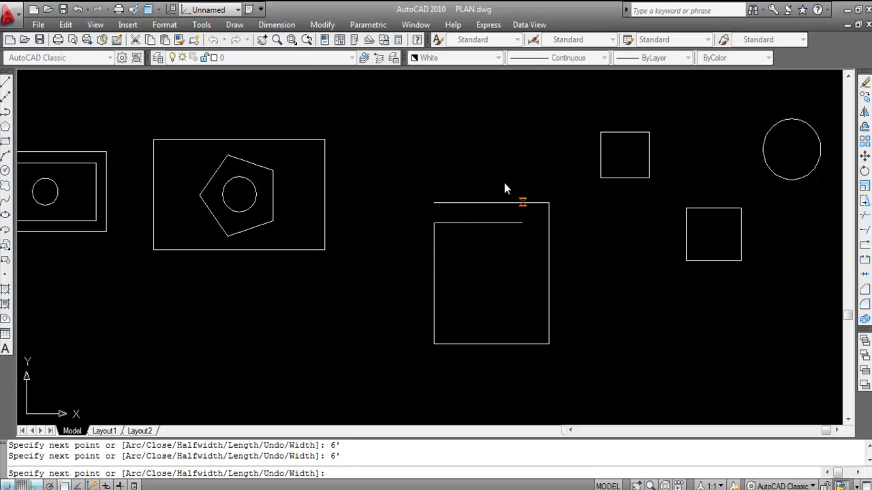
type("c")
key("Return")
type("h")
key("Return")
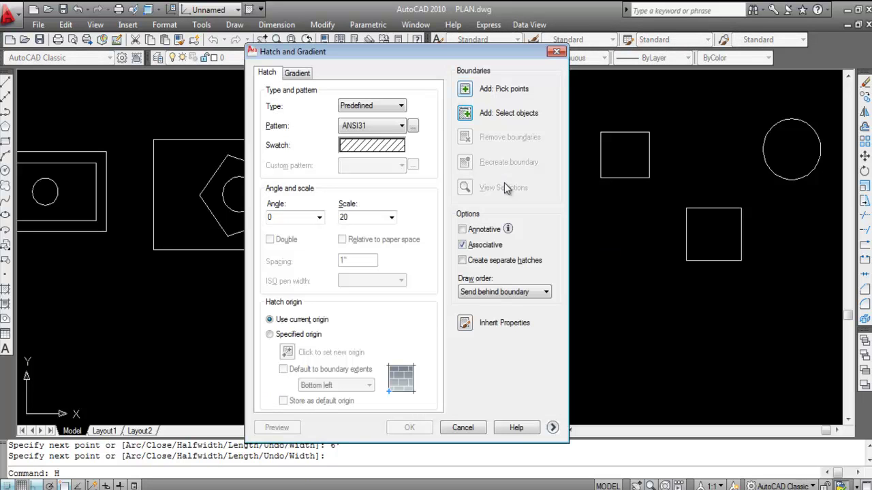
- Try picking a point inside the new outline and dismiss the boundary-not-closed warning
key("alt+k")
left_click(506, 263)
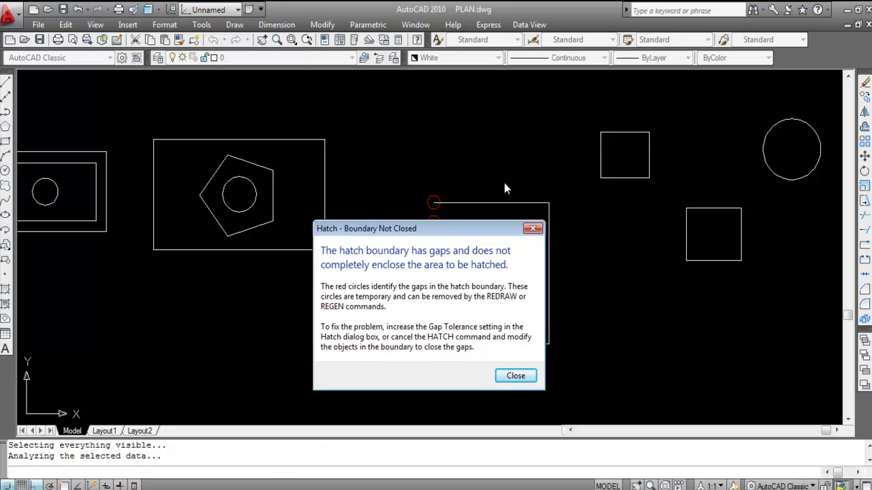
key("Escape")
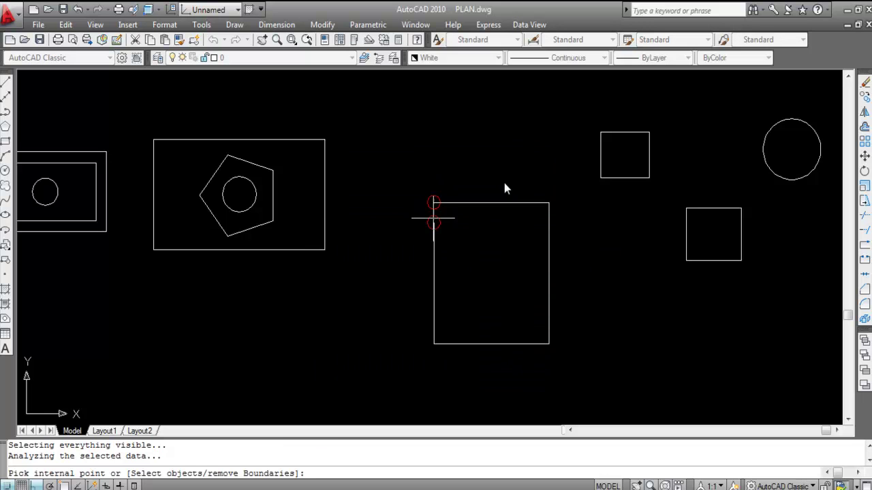
key("Return")
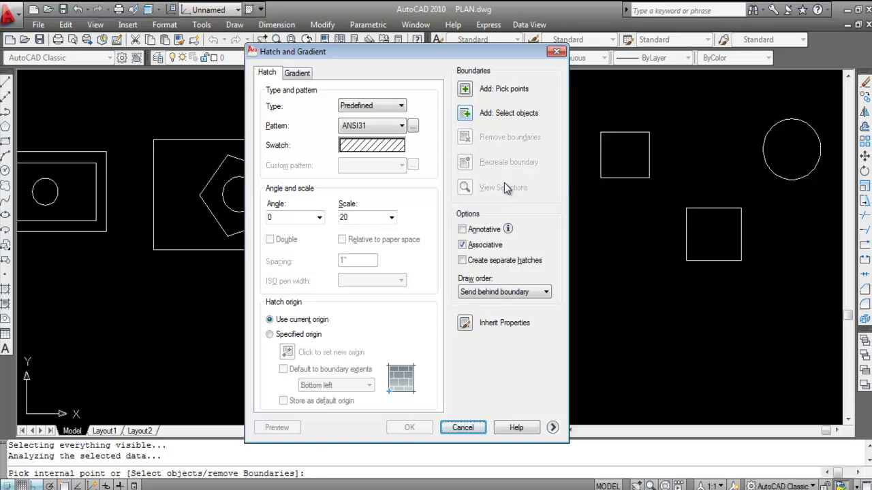
- Select the polyline outline as the boundary, preview, and apply the ANSI31 scale-20 hatch
key("alt+b")
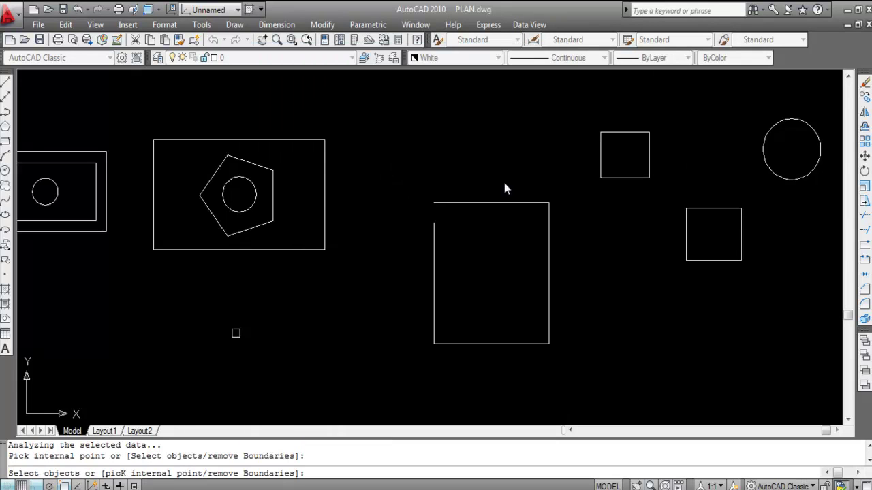
left_click(547, 246)
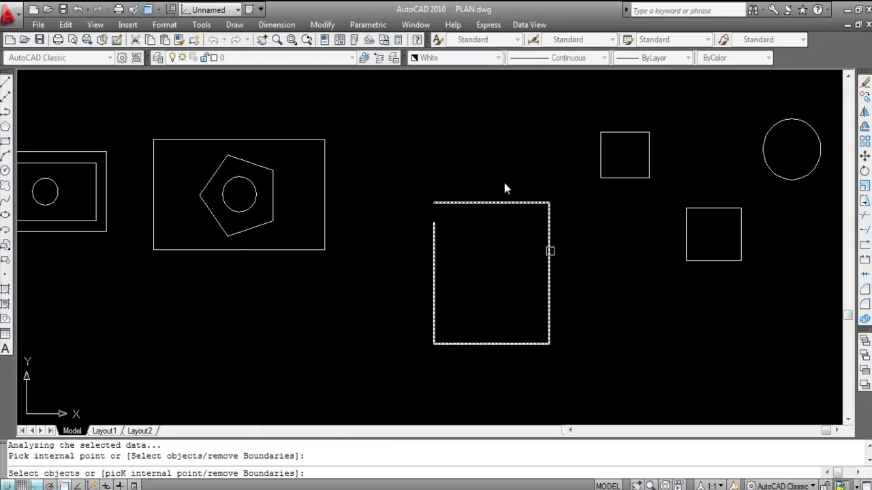
left_click(435, 293)
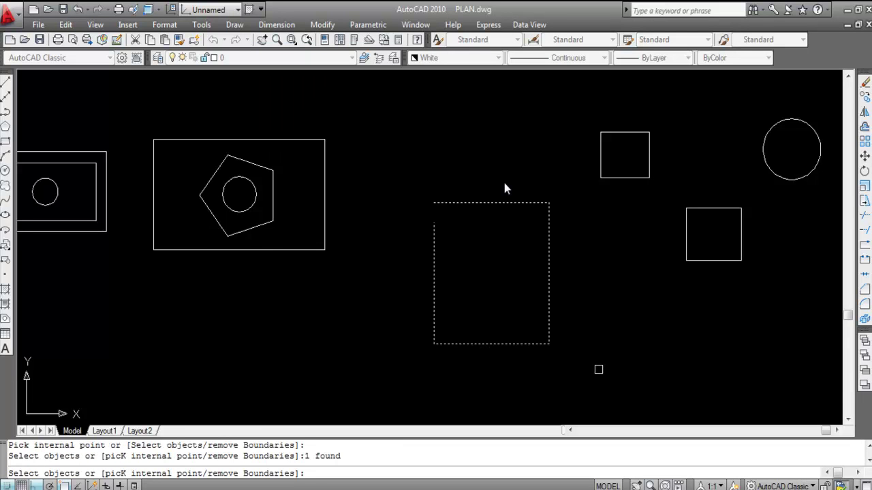
key("Return")
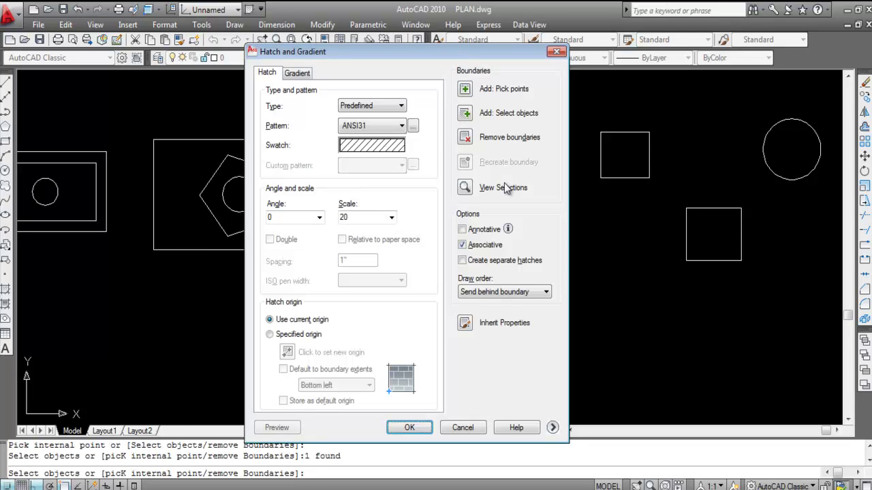
left_click(506, 188)
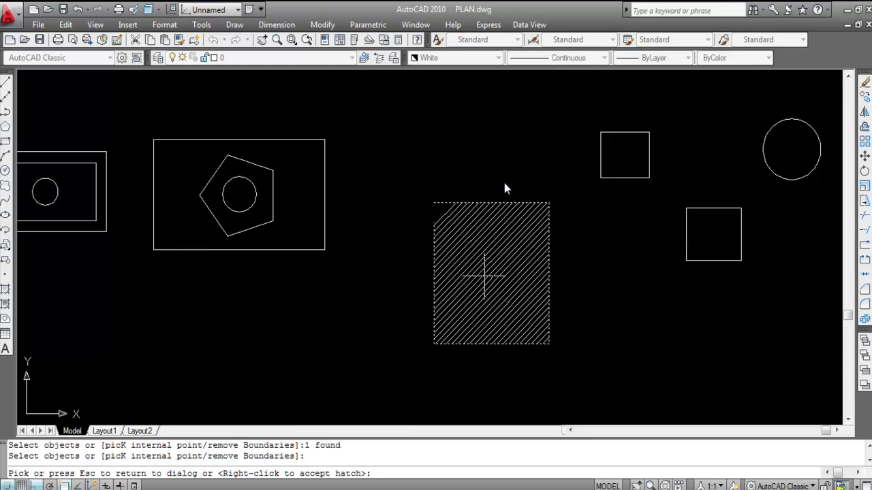
key("Escape")
left_click(409, 427)
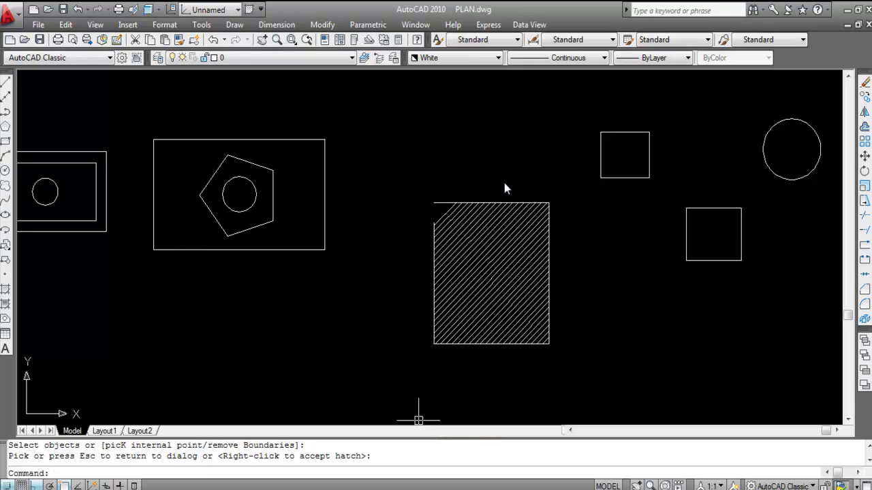
- Check the new hatch's settings unchanged, then window-select and erase the hatched polyline box
scroll(522, 252, "down", 2)
double_click(517, 288)
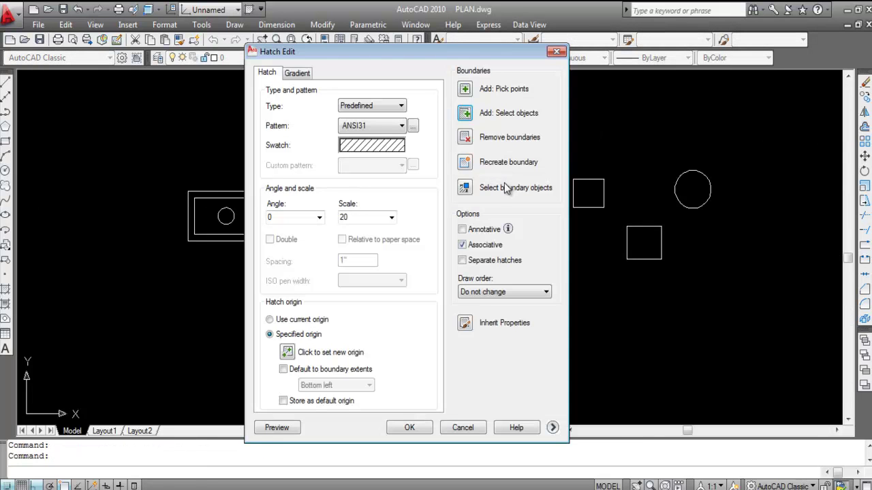
key("Escape")
scroll(521, 286, "up", 1)
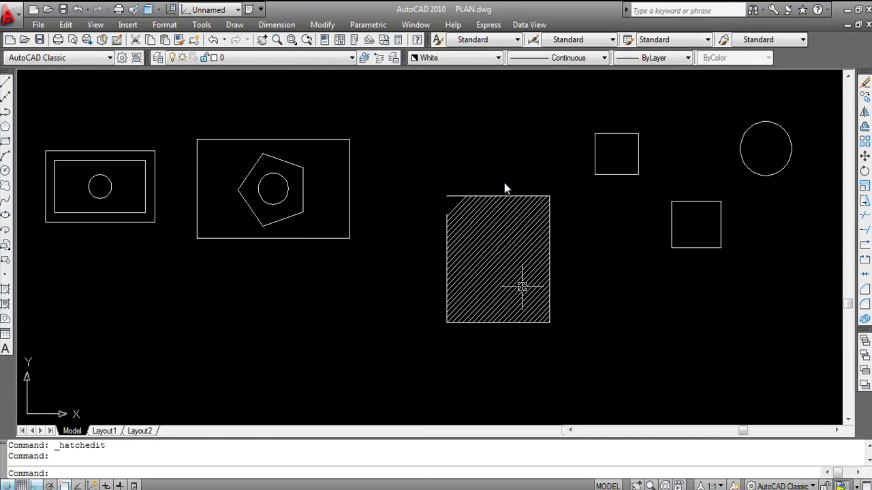
scroll(455, 204, "up", 2)
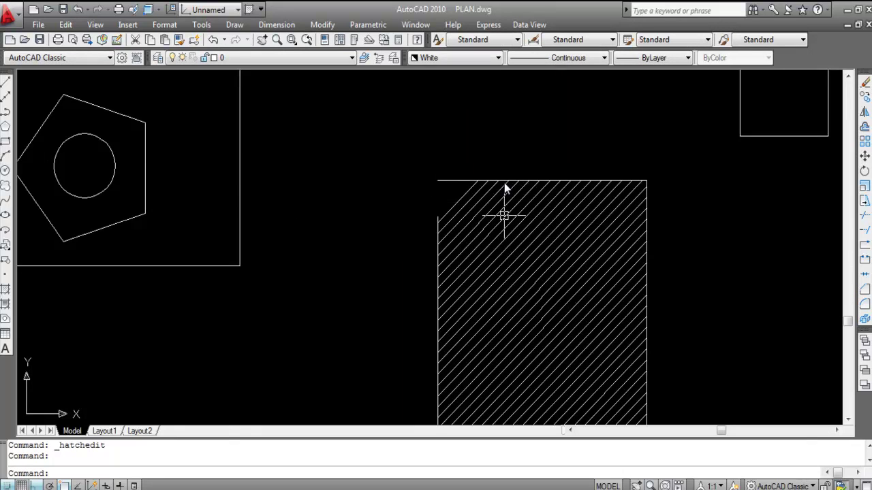
scroll(466, 195, "down", 1)
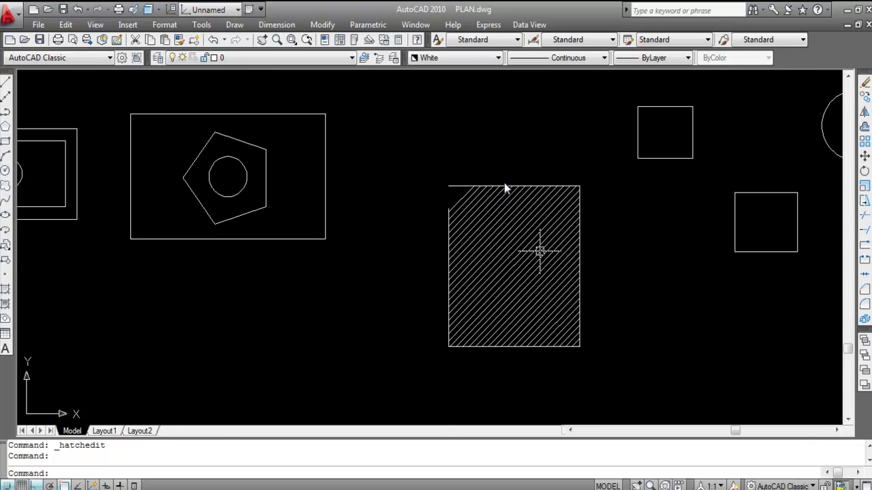
scroll(540, 251, "down", 1)
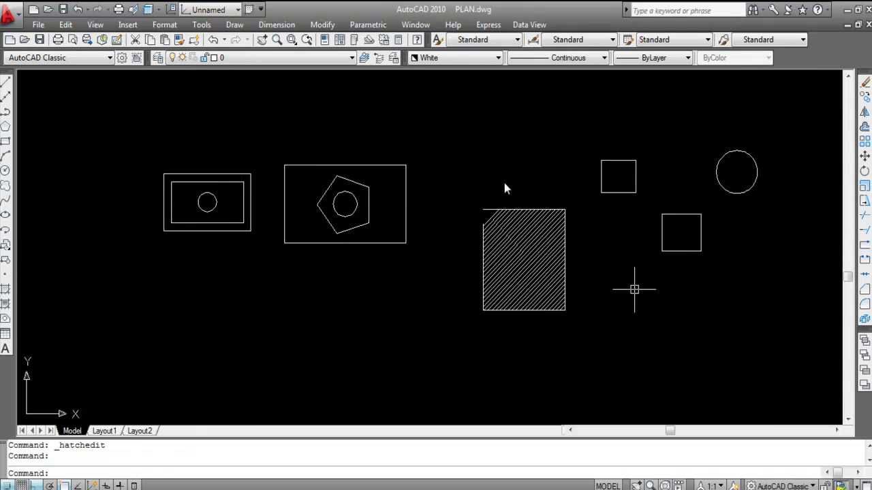
scroll(630, 297, "down", 1)
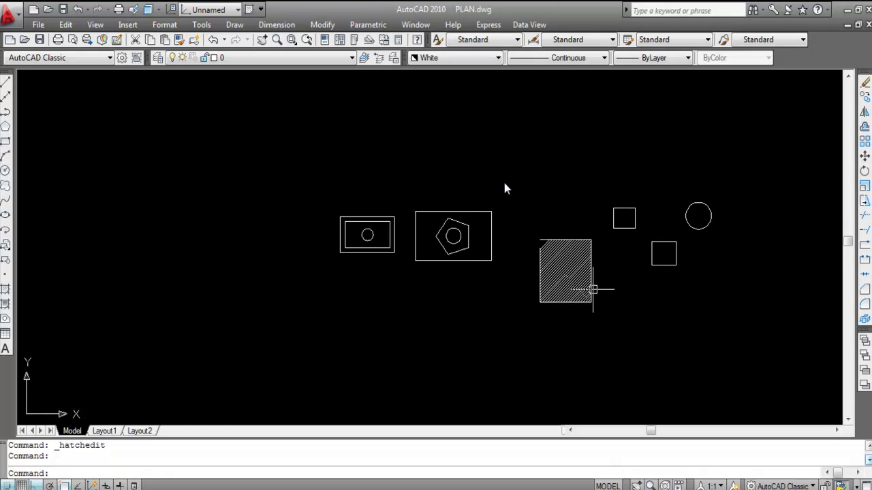
left_click(579, 268)
left_click(592, 341)
left_click(525, 254)
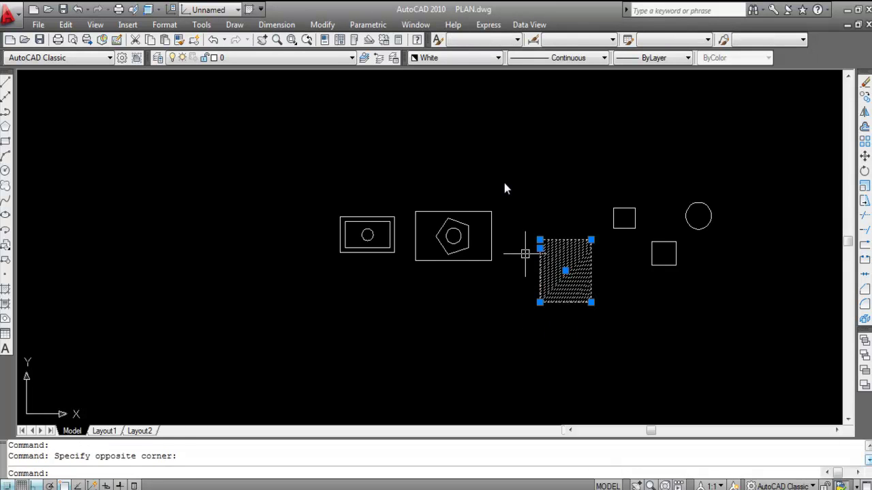
key("Delete")
scroll(696, 215, "up", 3)
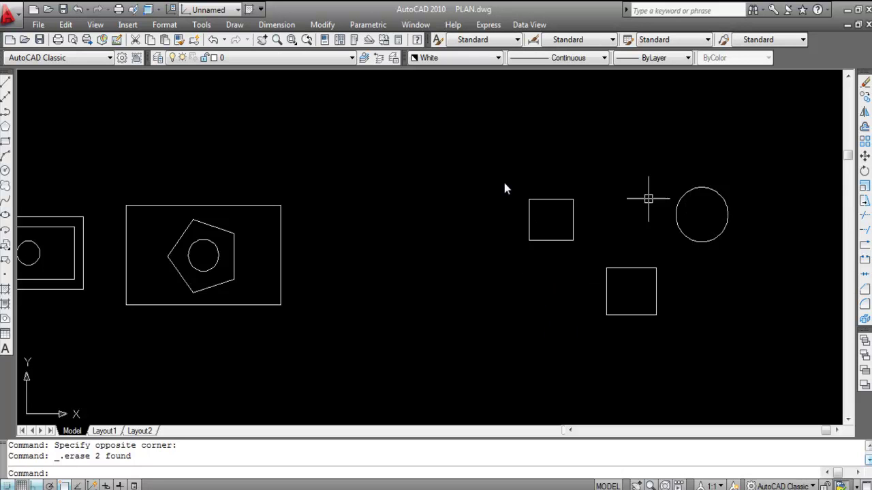
- Start a new hatch and choose the SOLID pattern from Other Predefined
type("H")
key("Return")
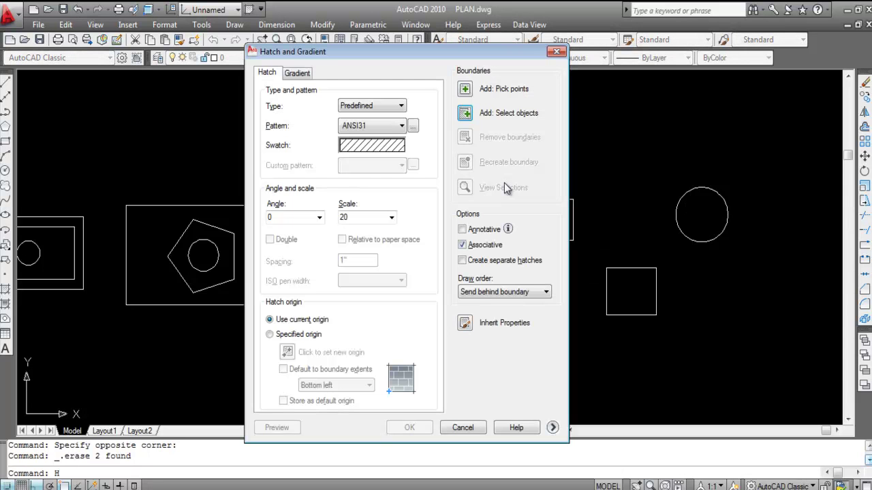
key("Tab")
key("space")
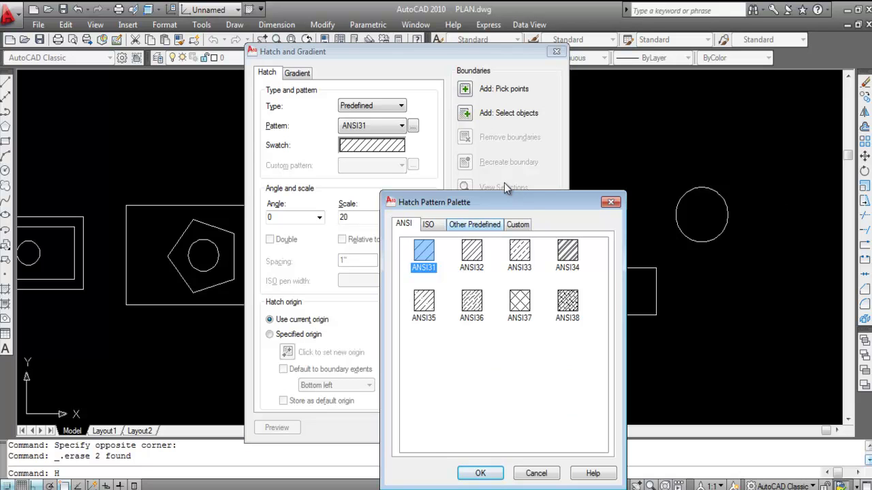
key("ctrl+Tab")
key("ctrl+Tab")
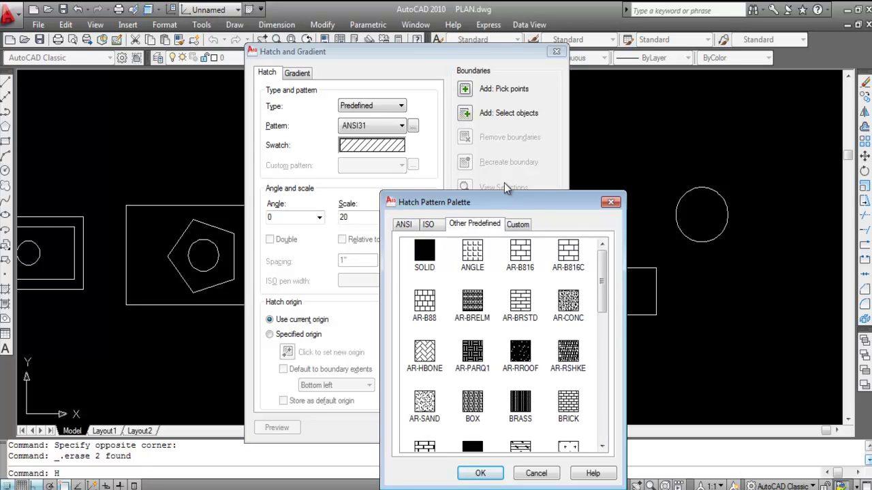
key("Tab")
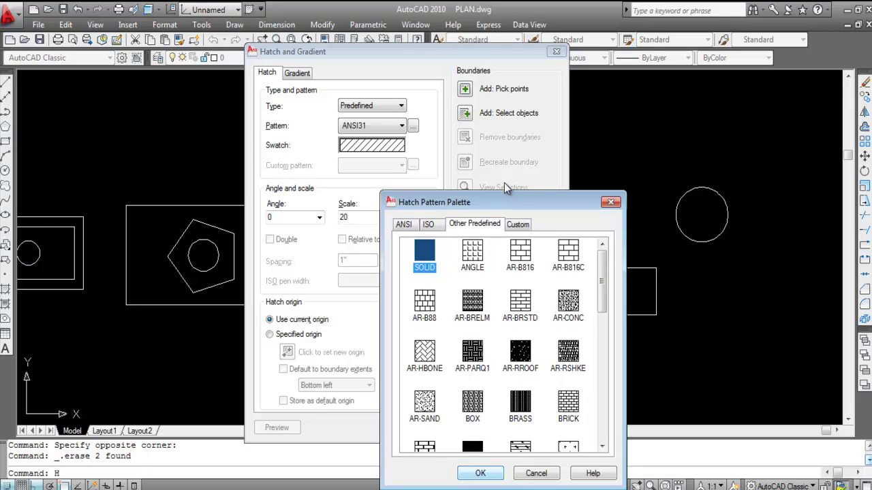
key("Return")
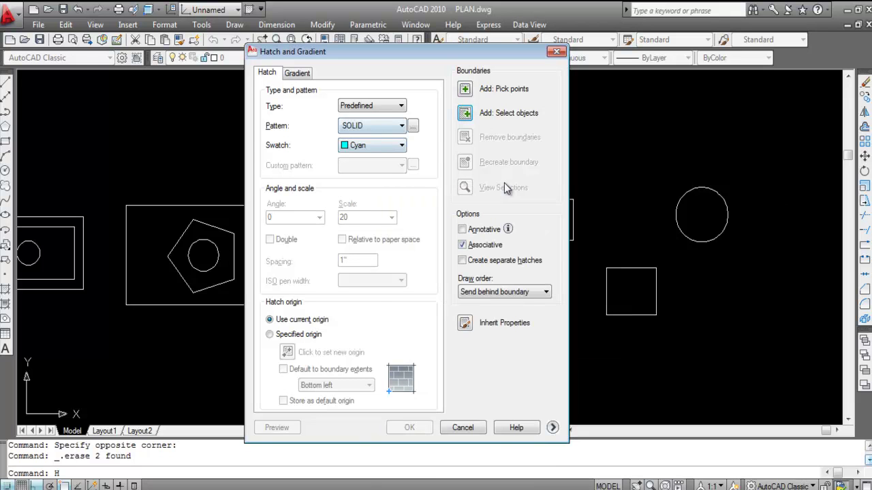
key("space")
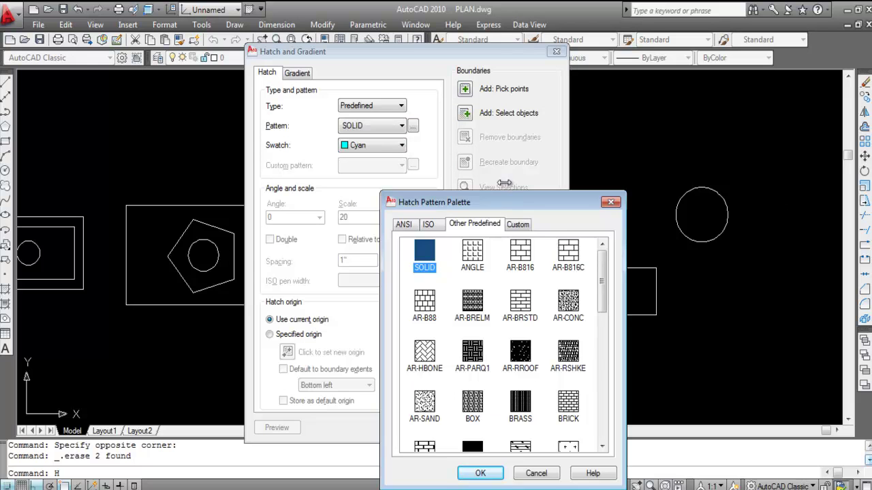
key("Return")
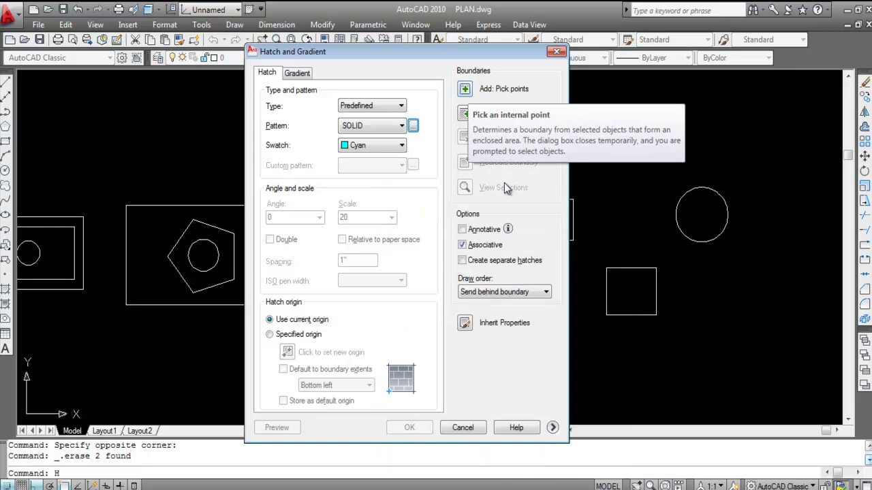
- Pick inside the upper small square and apply the solid cyan fill
key("alt+k")
left_click(551, 219)
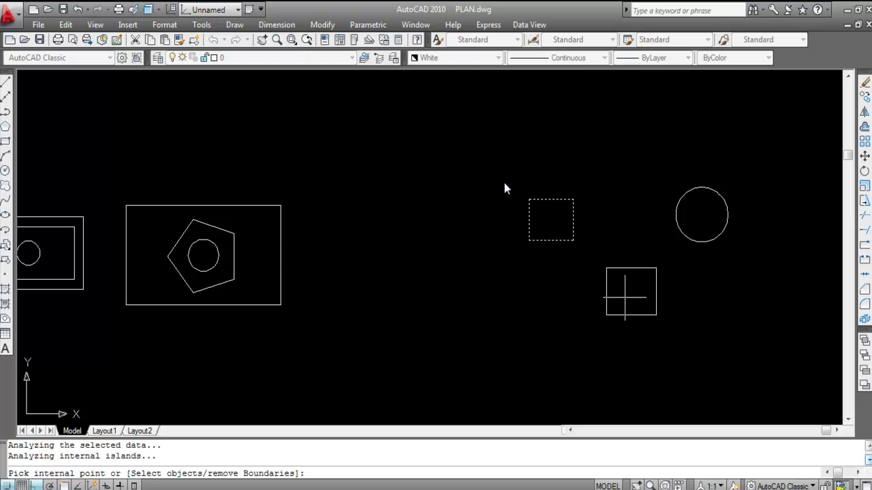
key("Return")
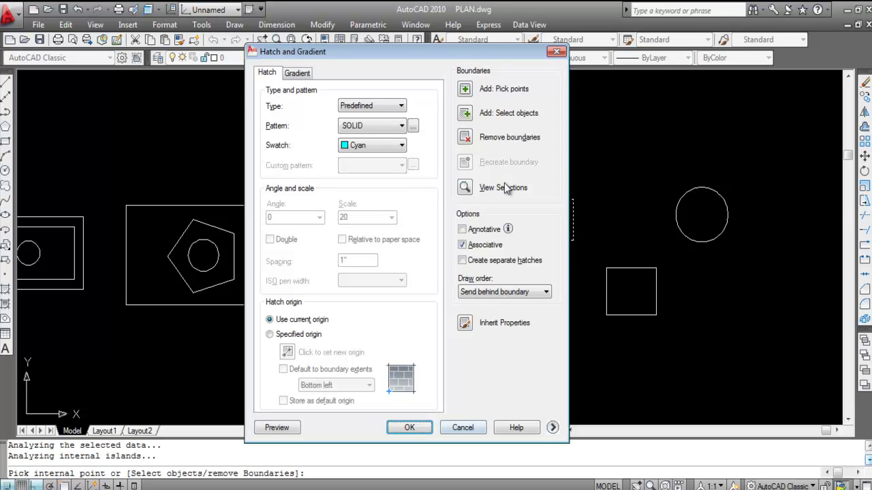
key("Return")
scroll(502, 179, "up", 3)
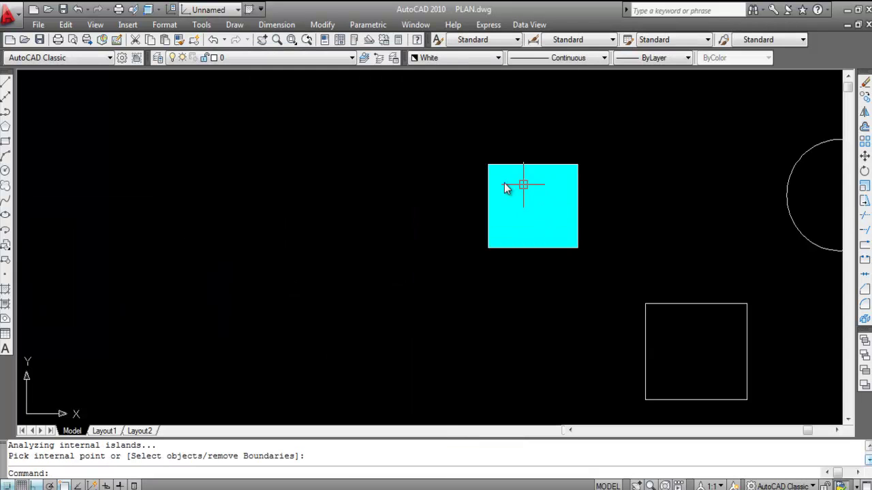
scroll(397, 195, "down", 2)
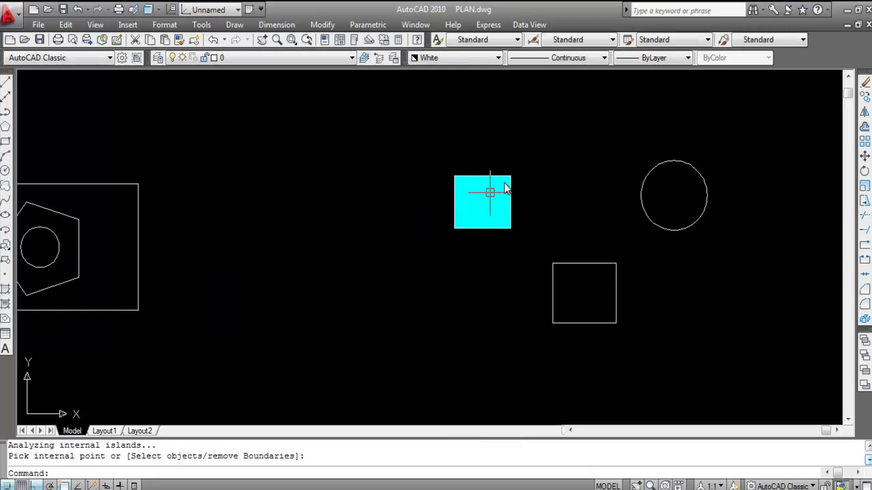
- Change the square's solid fill colour from cyan to green
double_click(505, 184)
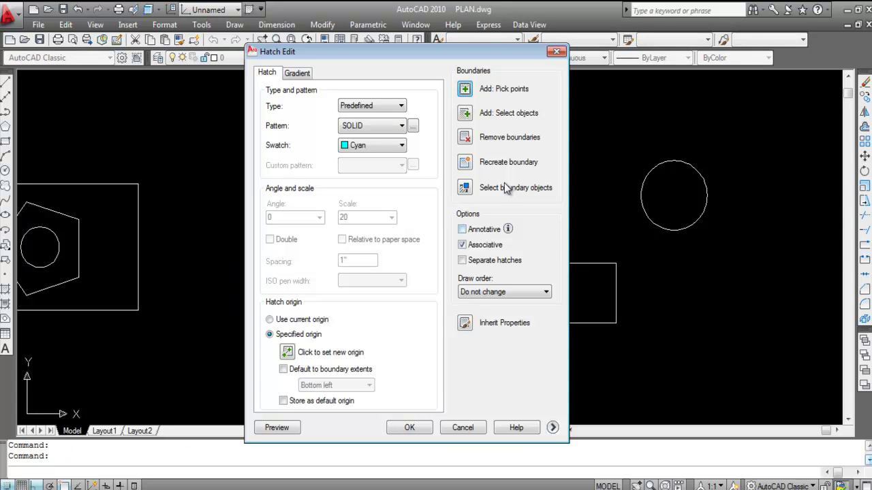
left_click(401, 145)
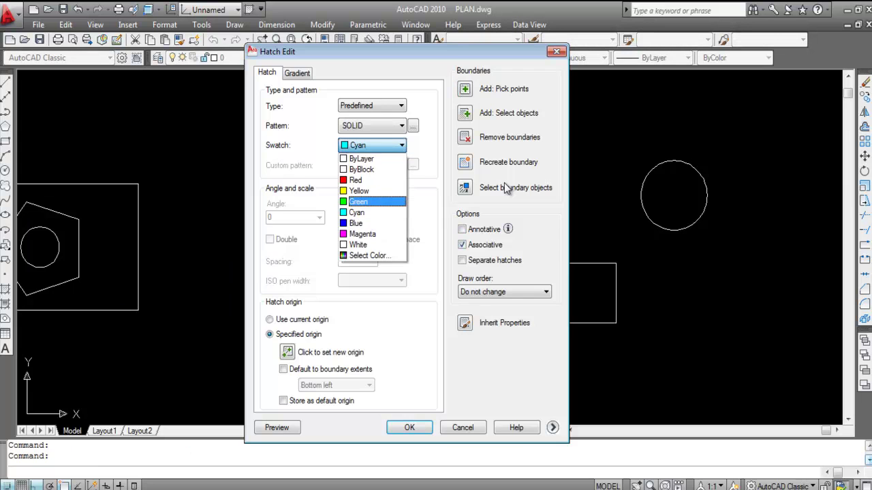
key("Return")
key("Return")
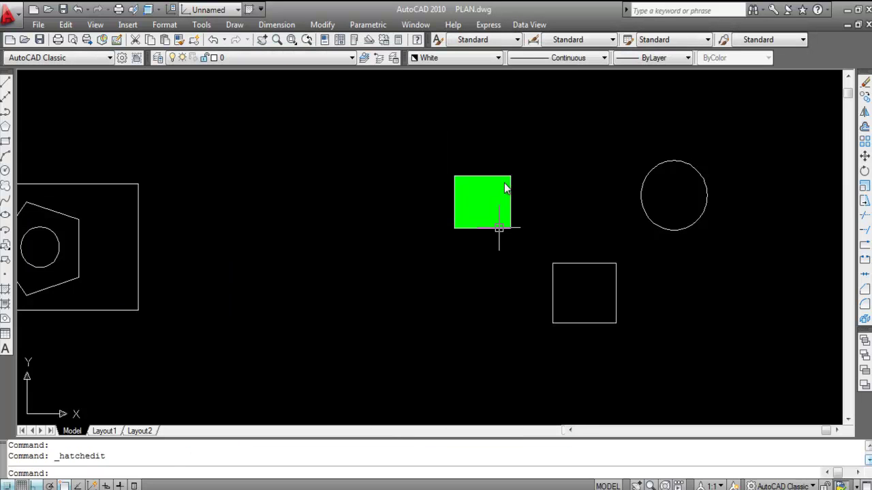
- Recolour the square's fill to true color blue 32,86,223
double_click(505, 183)
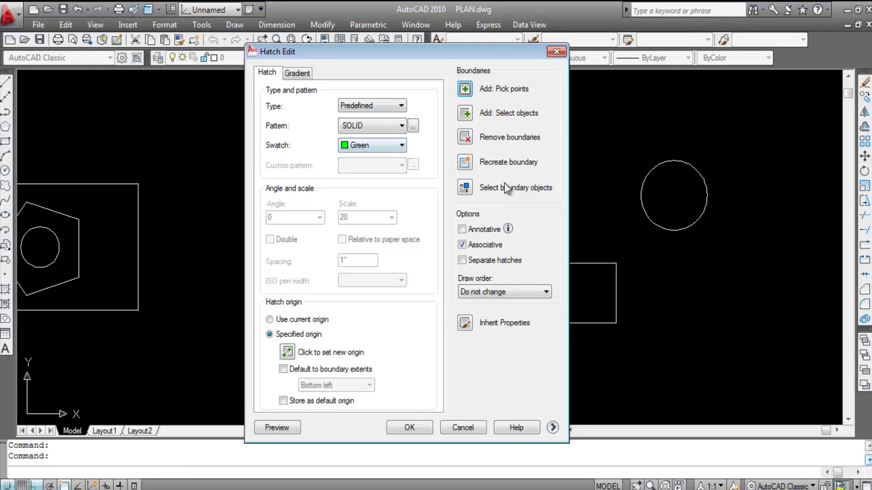
key("alt+Down")
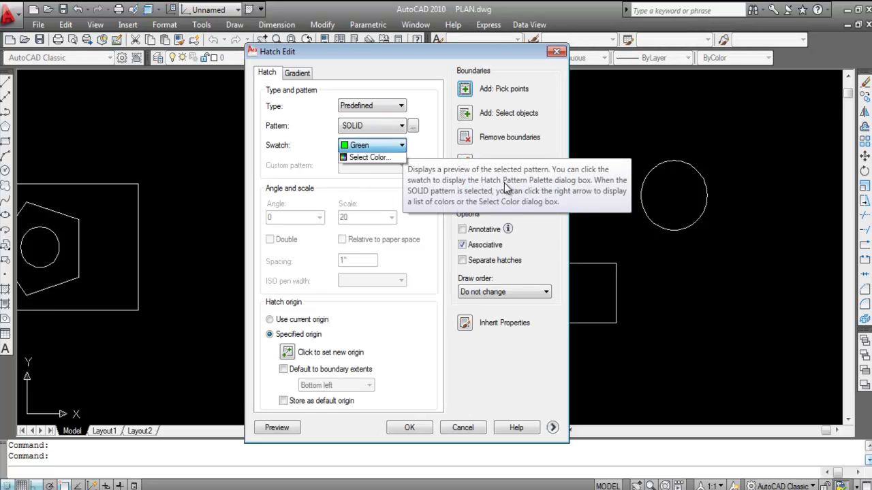
key("Down")
key("Down")
key("Down")
key("Down")
key("Down")
key("Return")
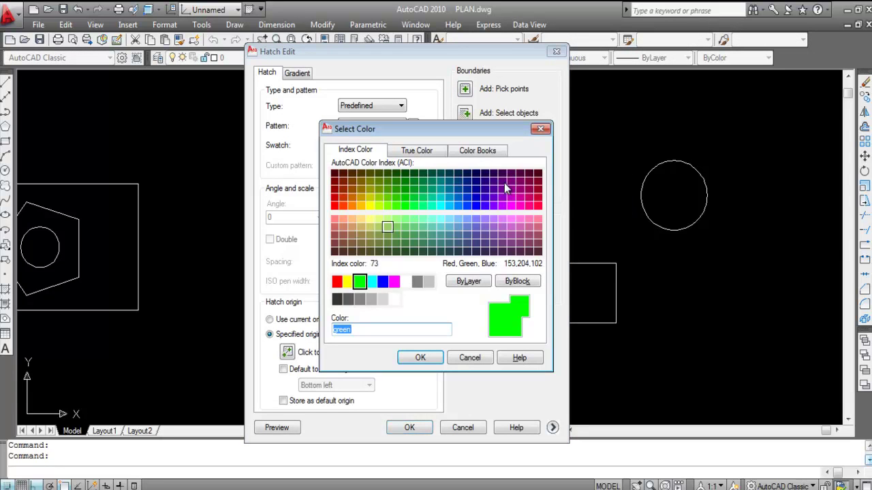
key("ctrl+shift+Tab")
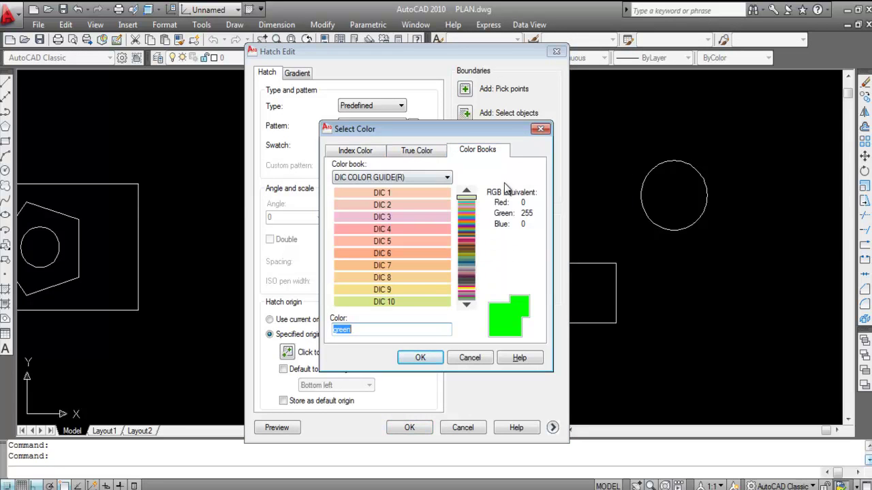
key("ctrl+shift+Tab")
type("32,86,223")
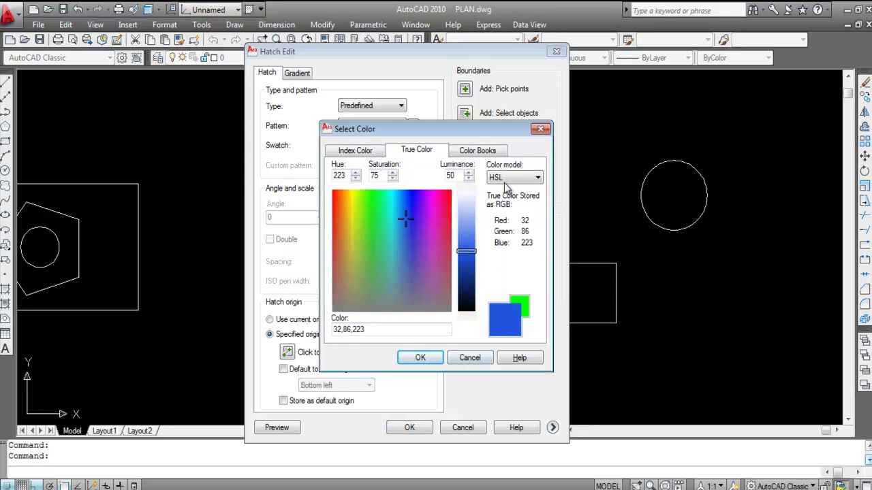
key("Return")
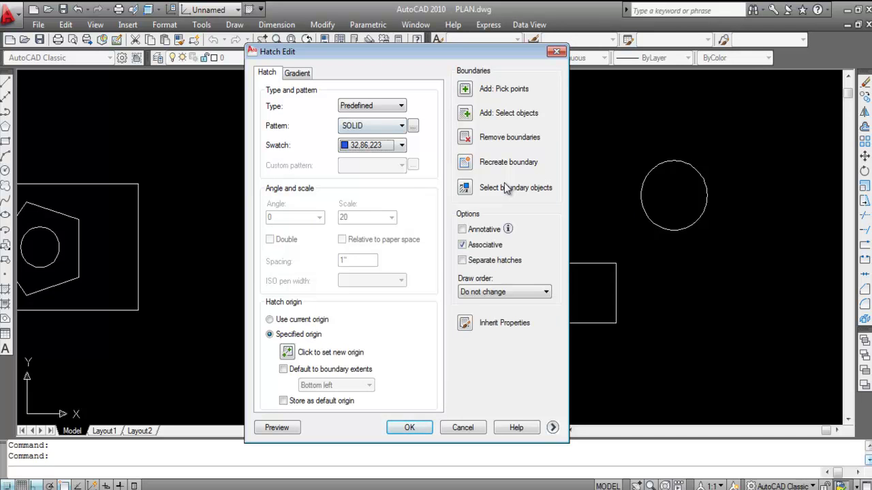
key("Return")
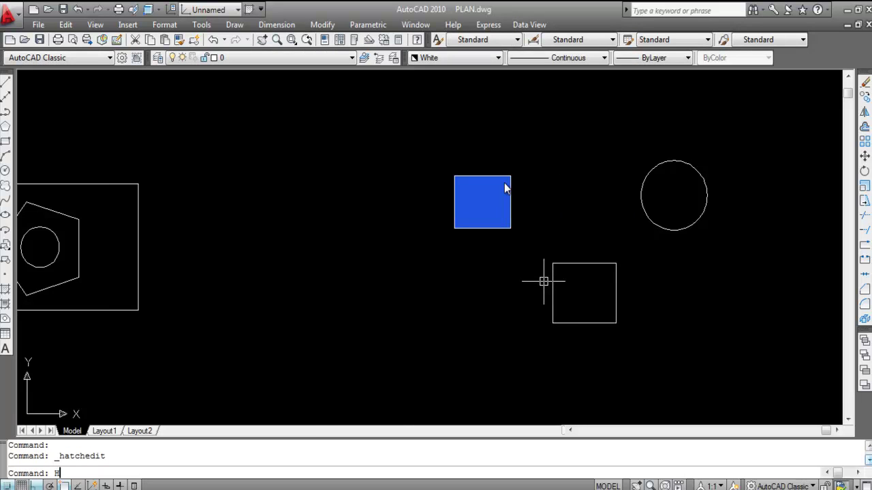
- Hatch the circle with the SOLID pattern in red, selecting the circle as the boundary
type("H")
key("Return")
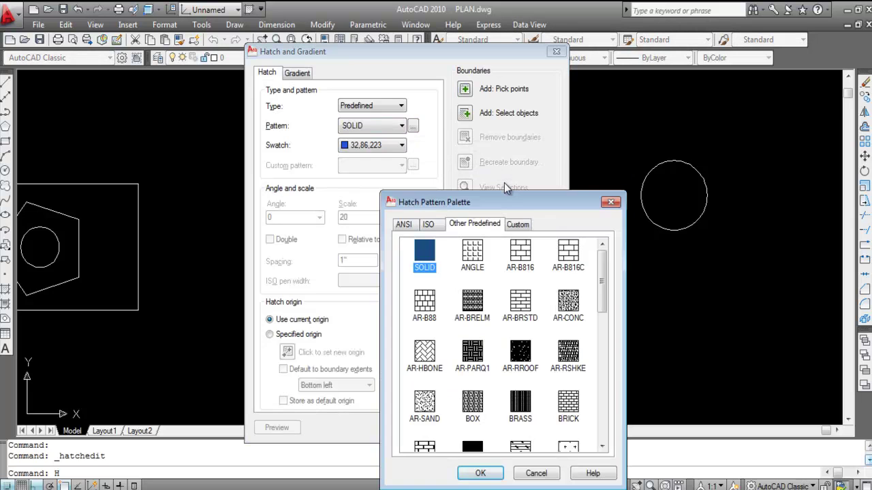
key("Return")
key("Tab")
key("alt+Down")
key("r")
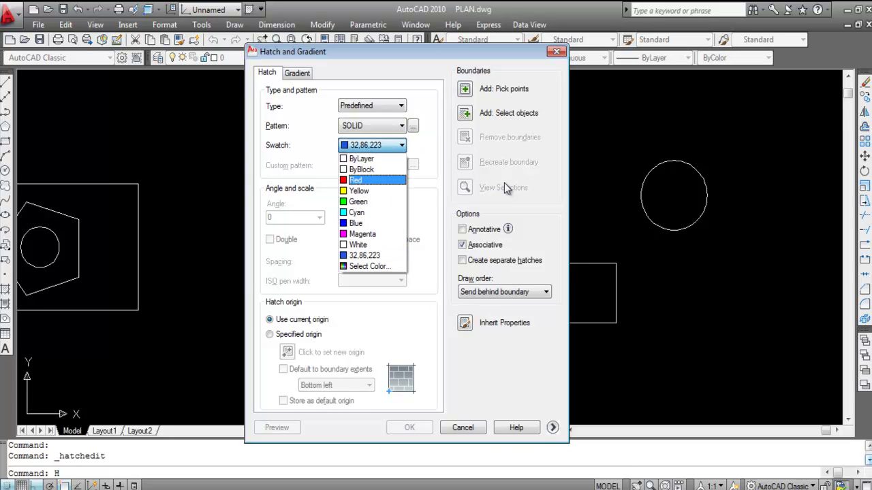
key("Return")
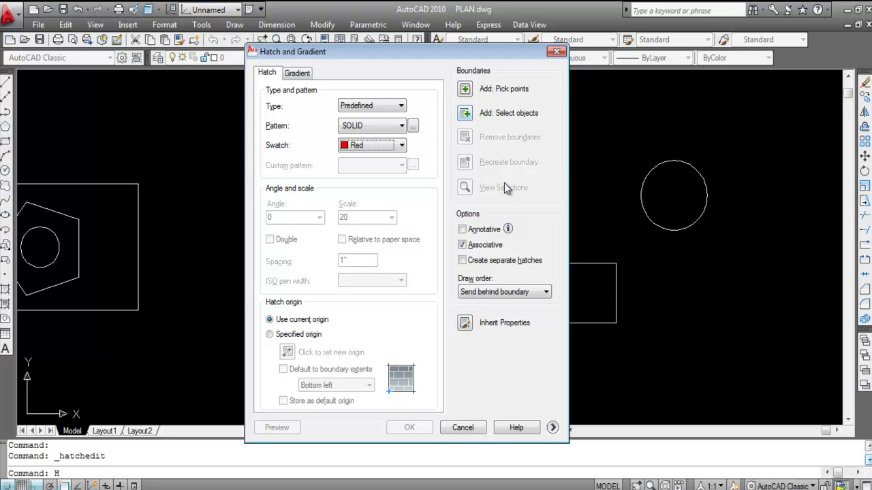
key("alt+b")
left_click(707, 200)
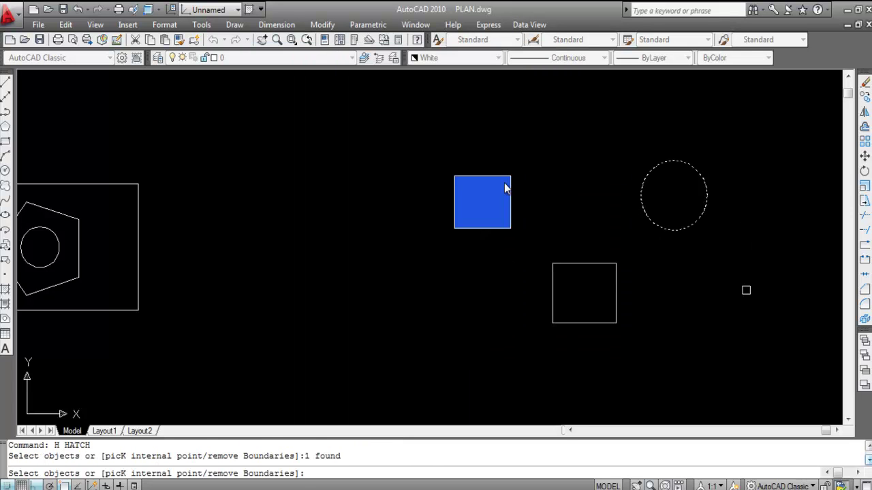
key("Return")
left_click(409, 428)
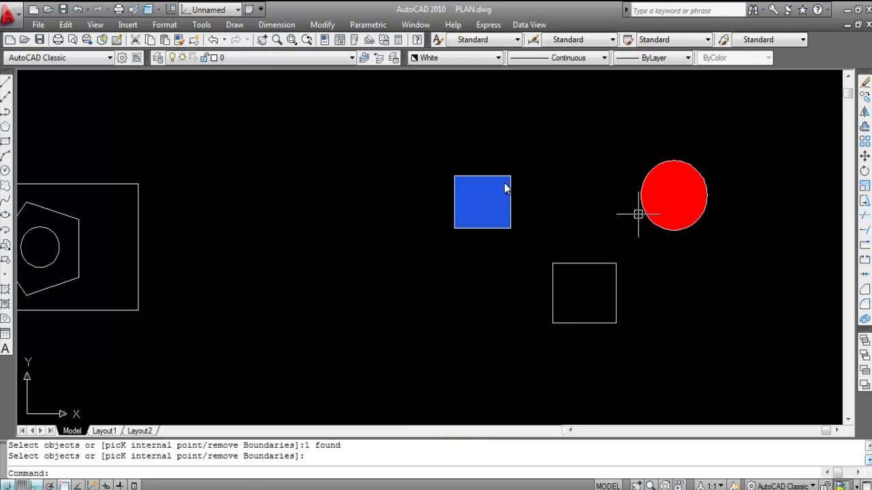
- Fill the lower square with a SOLID yellow hatch by picking a point inside it
type("H")
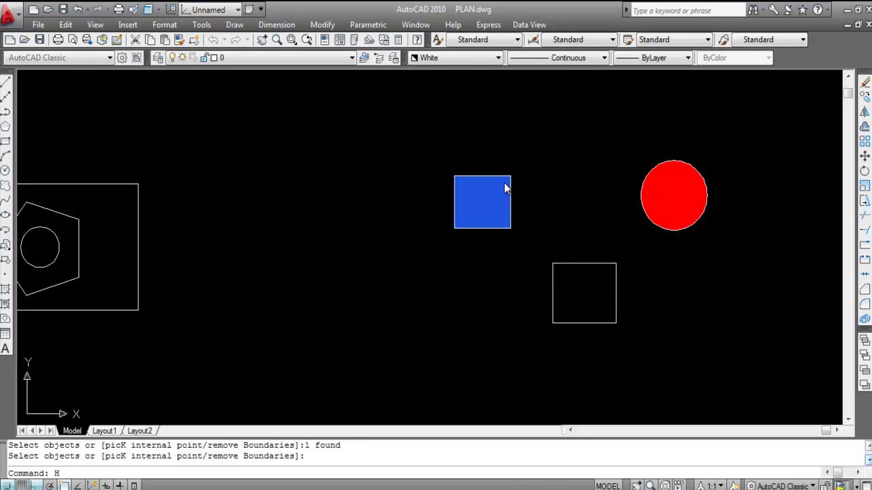
key("Return")
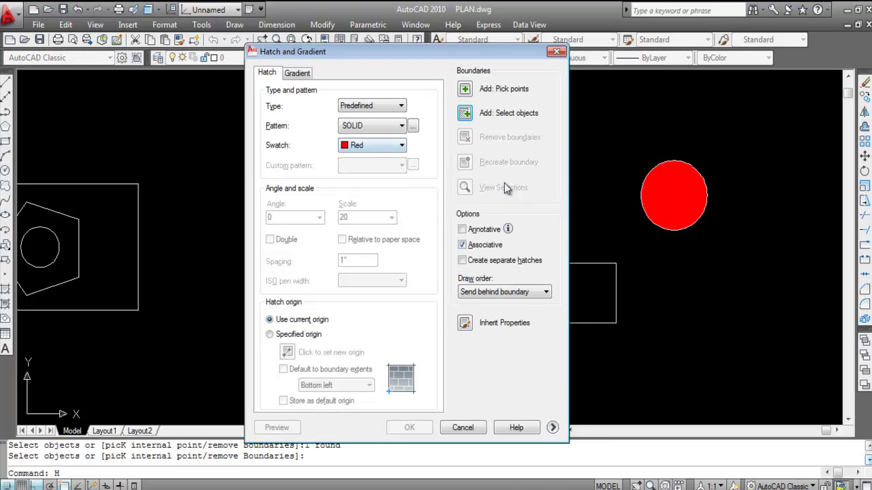
left_click(401, 145)
left_click(368, 190)
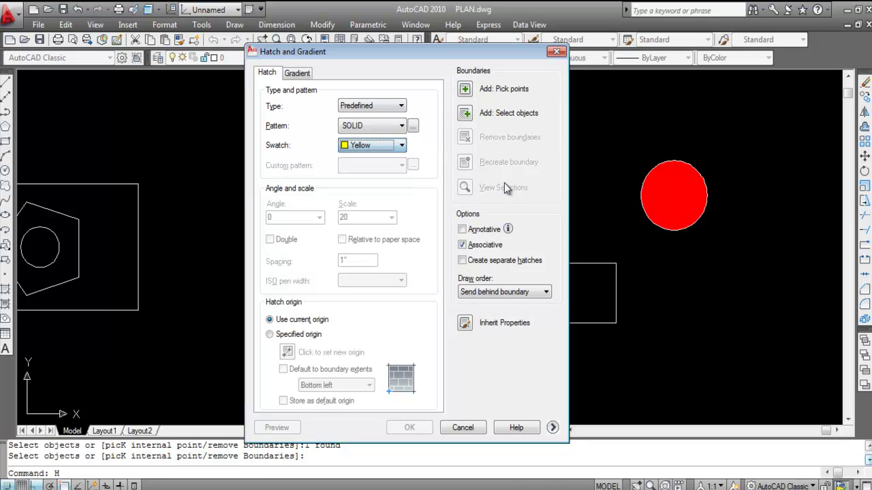
left_click(503, 89)
left_click(583, 288)
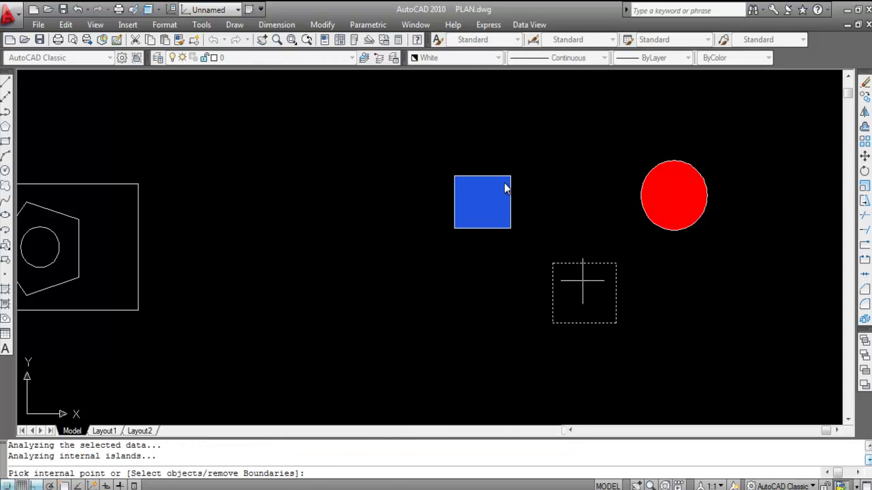
key("Return")
key("Return")
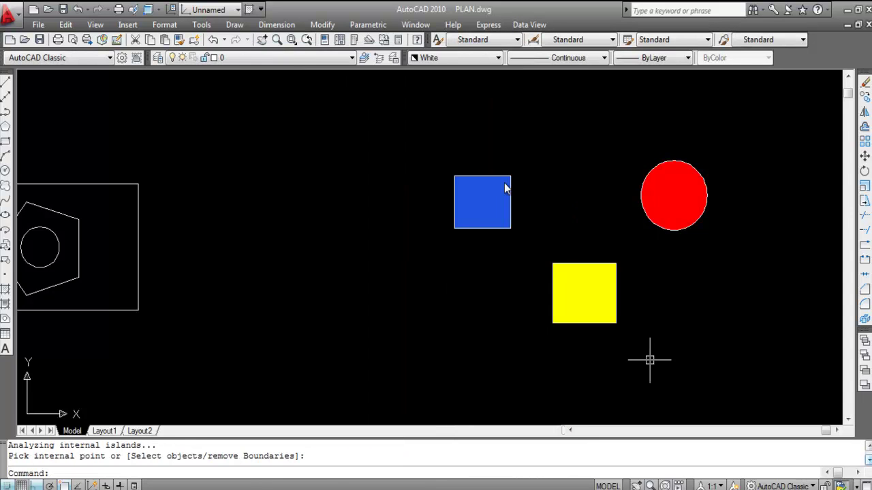
scroll(583, 304, "up", 3)
scroll(612, 299, "down", 2)
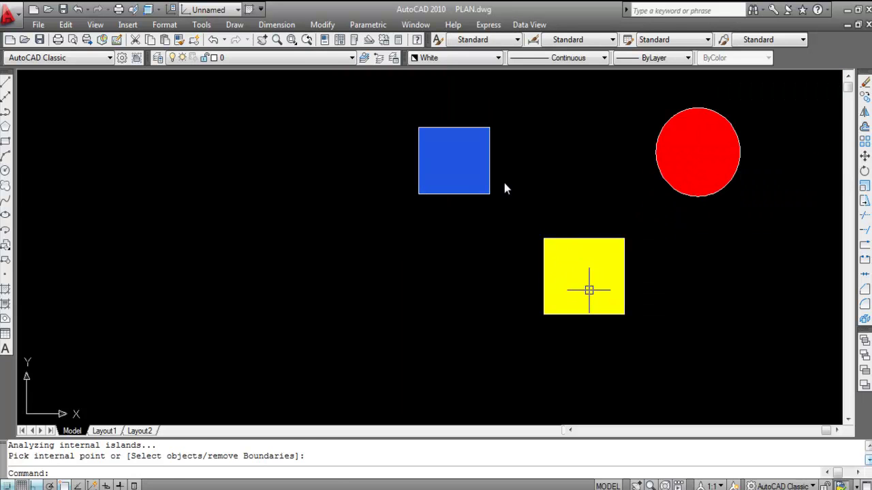
double_click(588, 290)
- Switch the lower square's yellow hatch pattern from SOLID to ANGLE
key("space")
key("Right")
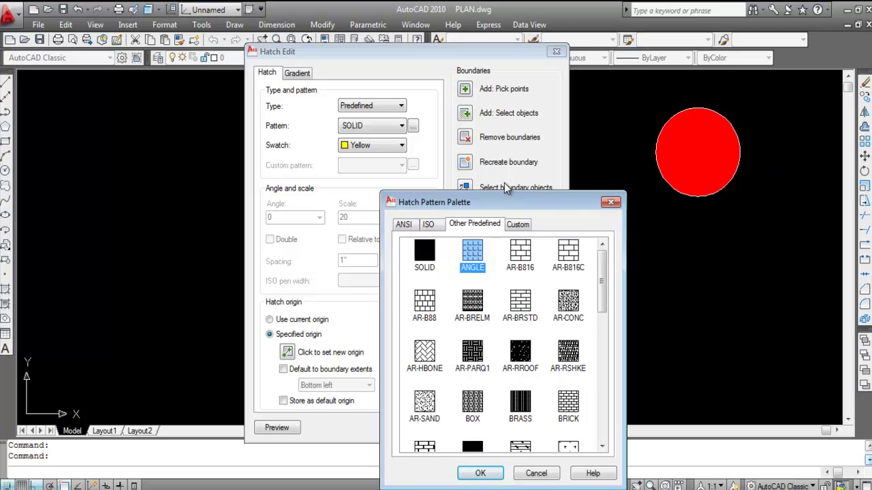
key("Return")
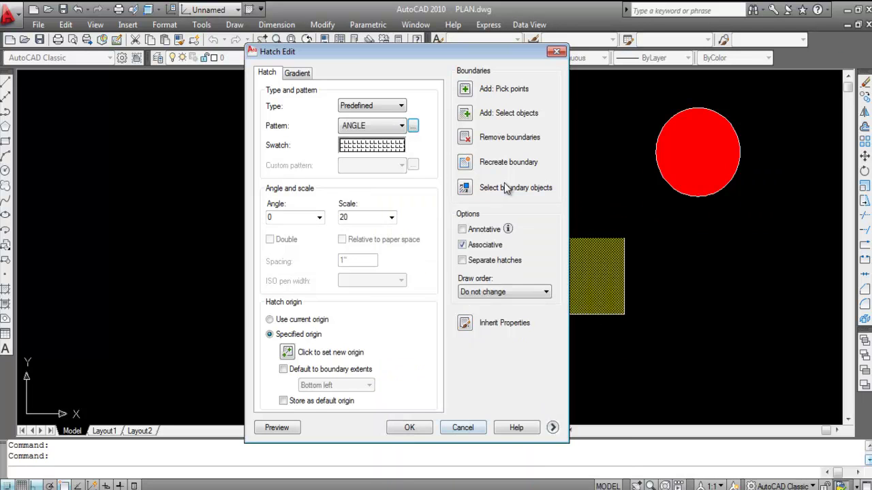
key("Return")
scroll(611, 307, "up", 2)
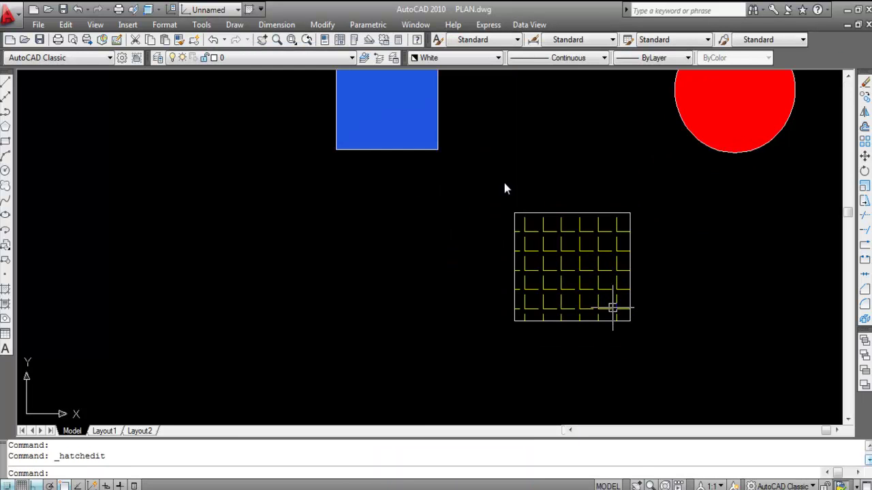
scroll(623, 324, "up", 2)
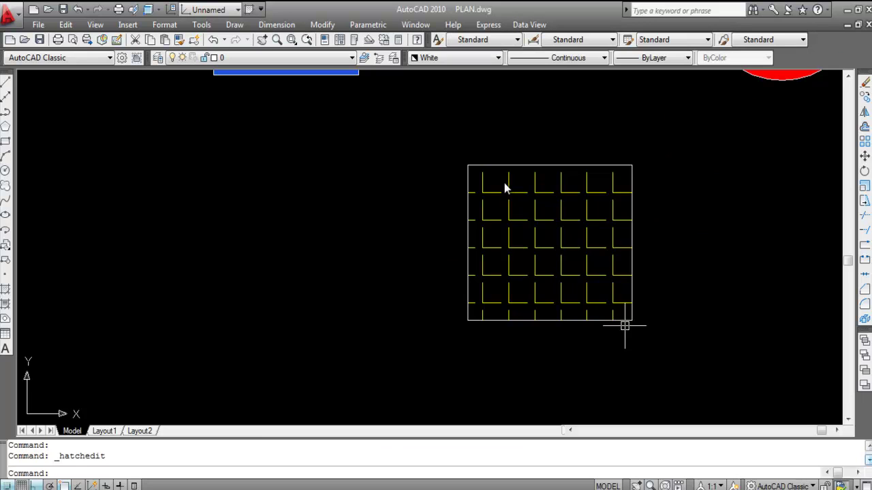
double_click(588, 269)
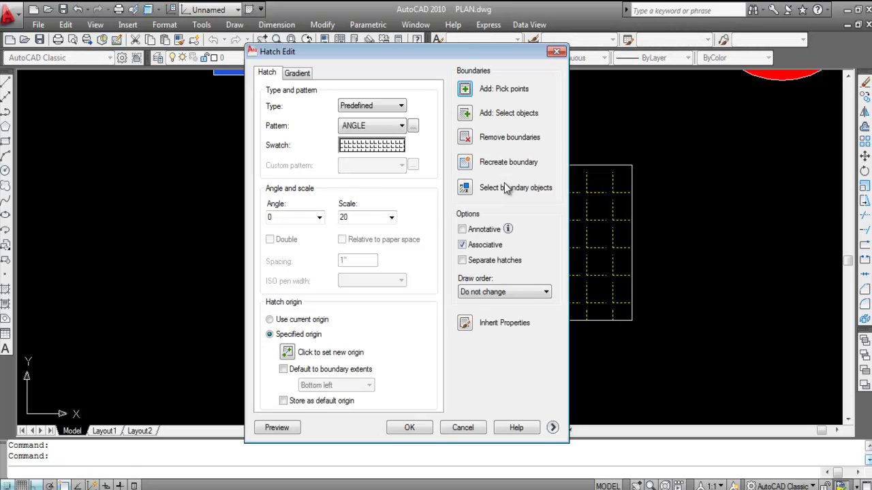
key("Escape")
key("Escape")
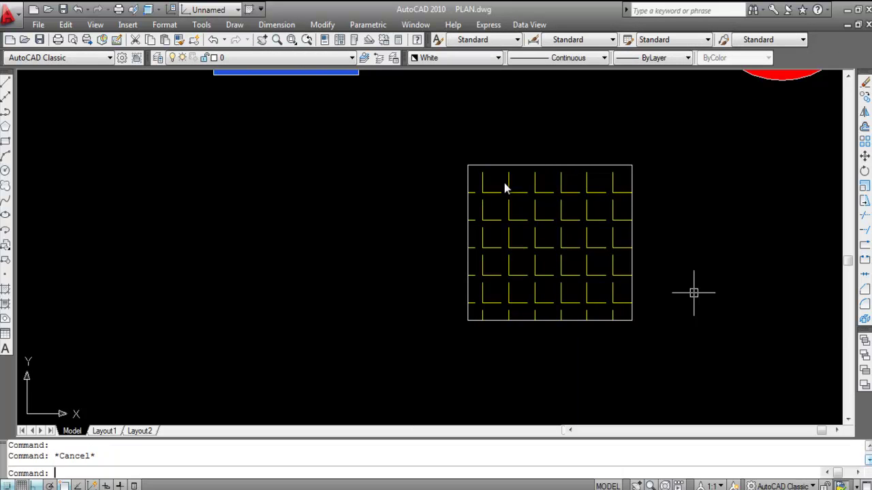
scroll(694, 293, "down", 4)
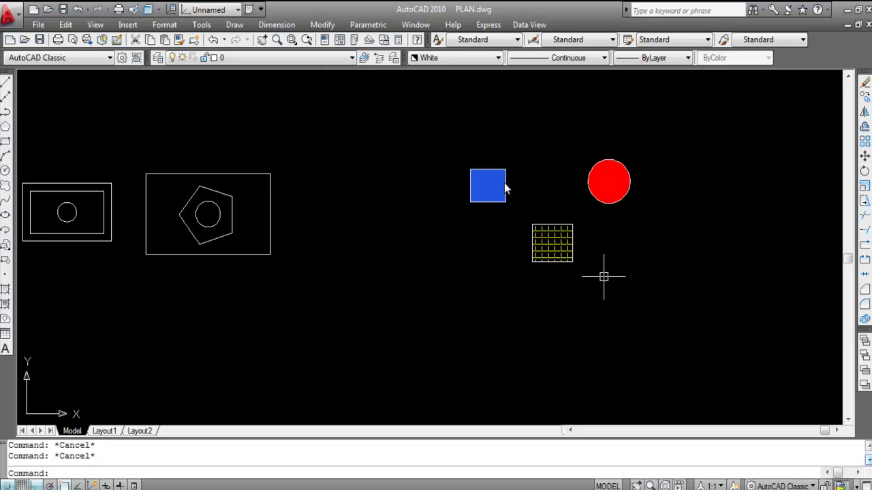
- Delete the yellow, blue and red hatch fills from the three shapes
left_click(553, 244)
left_click(492, 185)
left_click(623, 179)
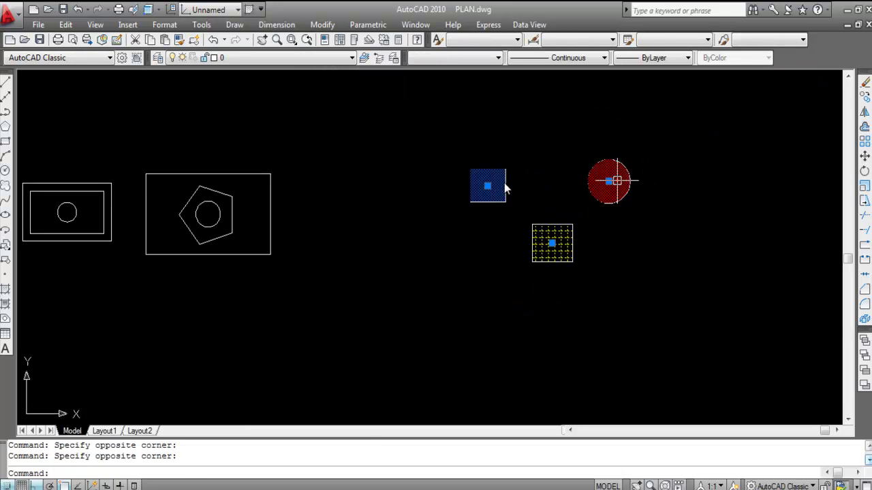
key("Delete")
scroll(616, 236, "up", 2)
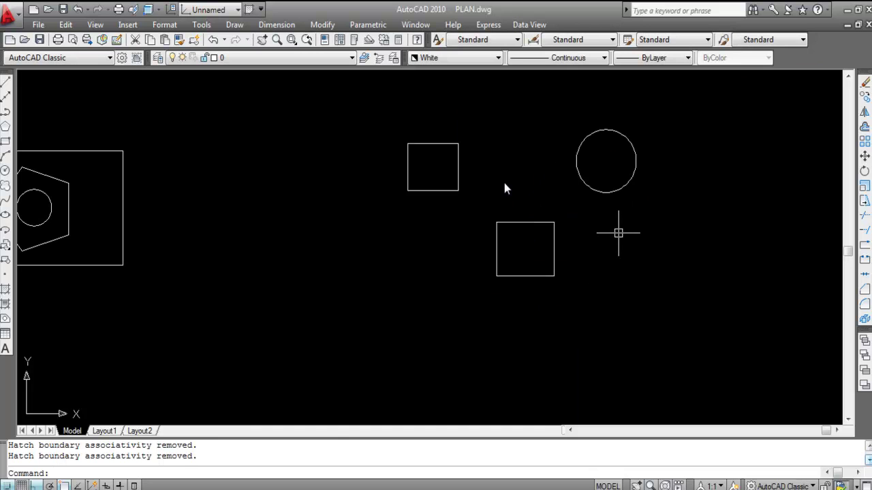
- Start a new hatch using the ANGLE pattern at scale 20
type("H")
key("Return")
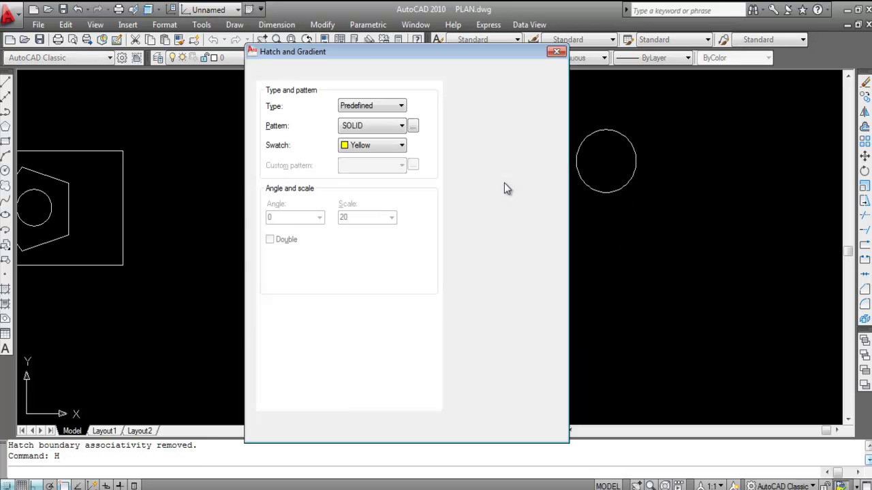
key("Tab")
key("space")
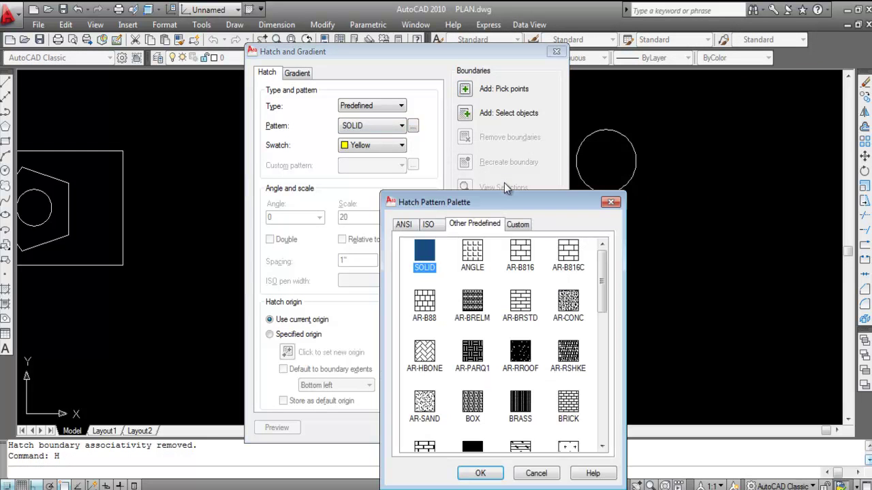
key("Right")
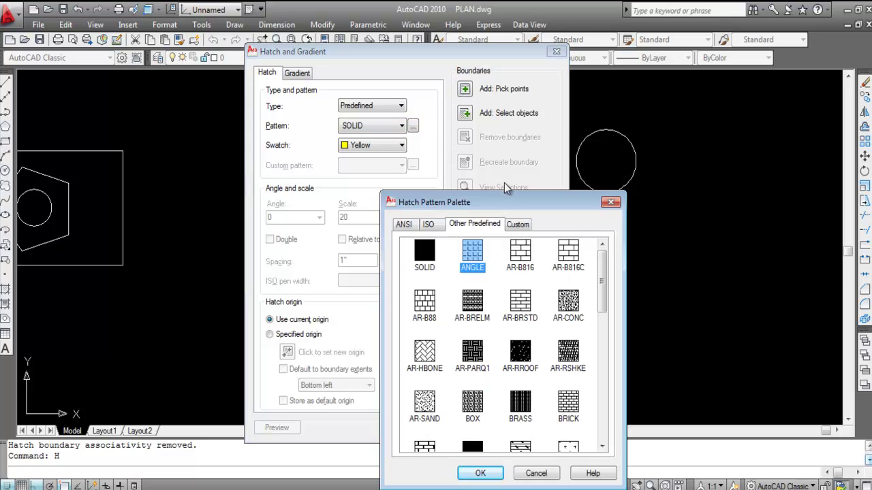
key("Return")
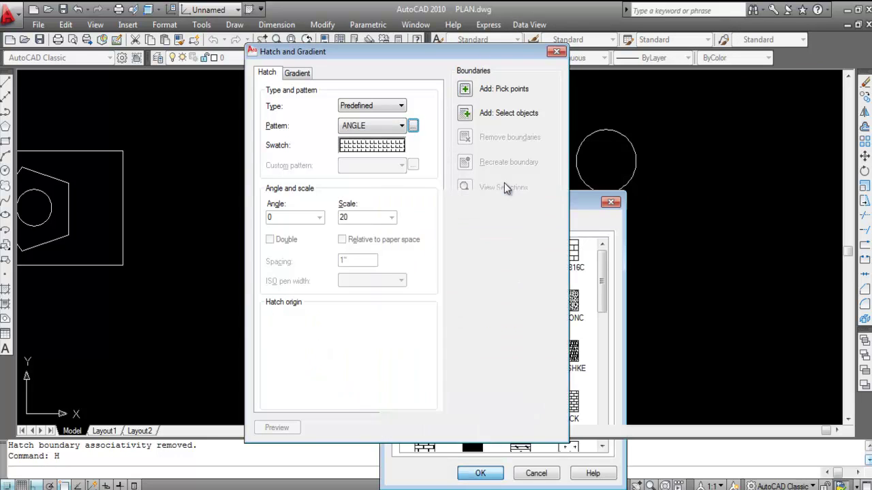
- Pick inside both squares and the circle, preview, and apply the ANGLE hatch
left_click(503, 88)
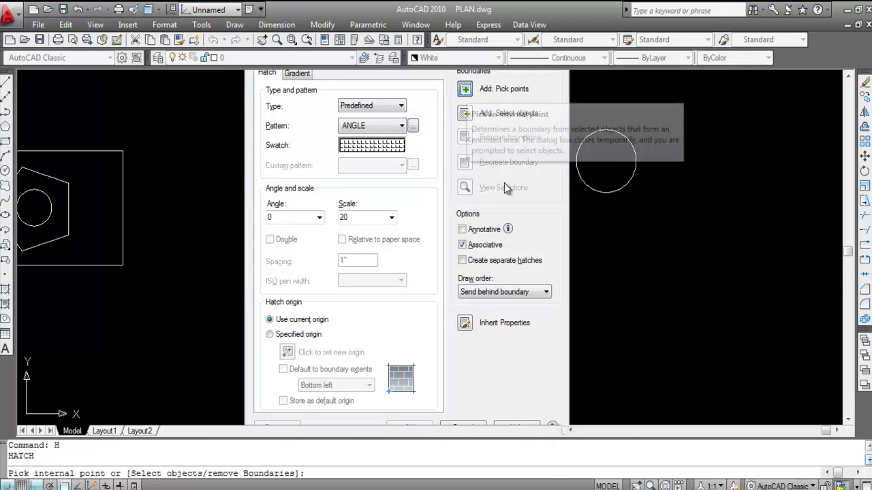
left_click(434, 161)
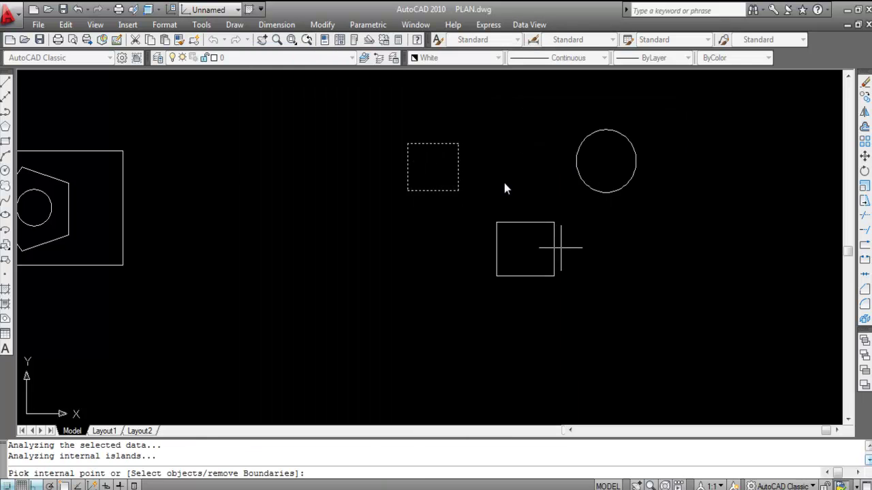
left_click(528, 241)
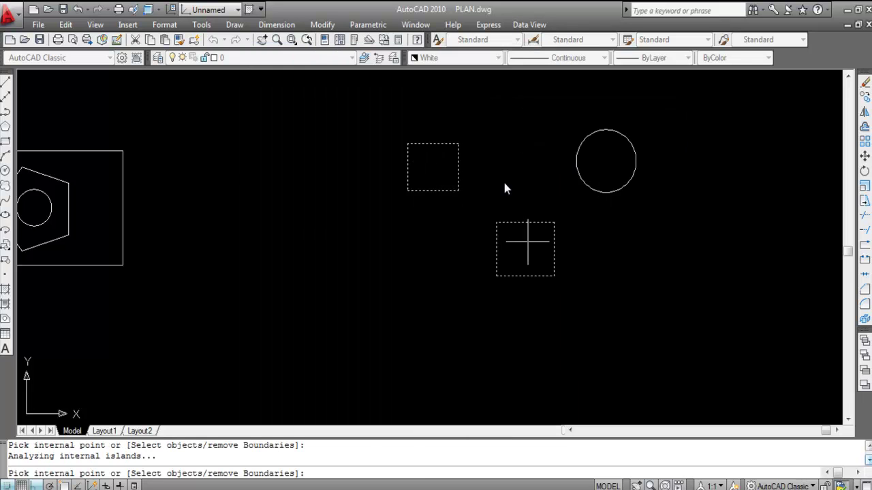
left_click(606, 160)
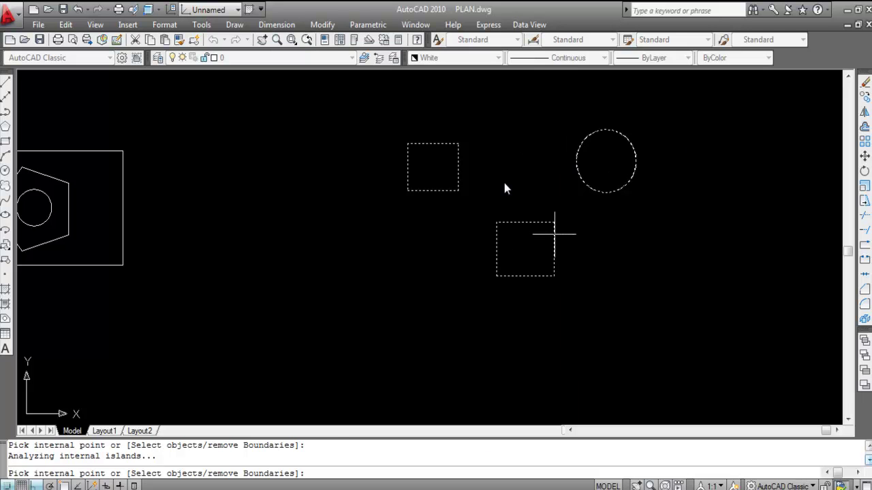
key("Return")
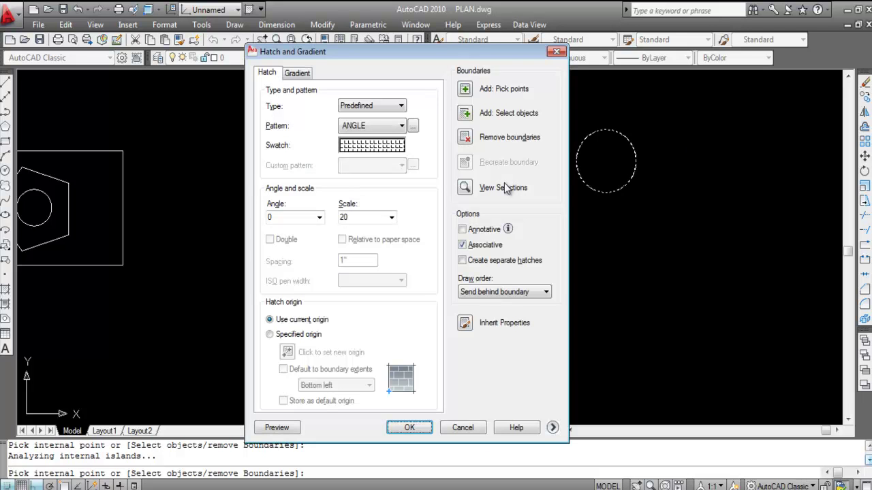
left_click(276, 427)
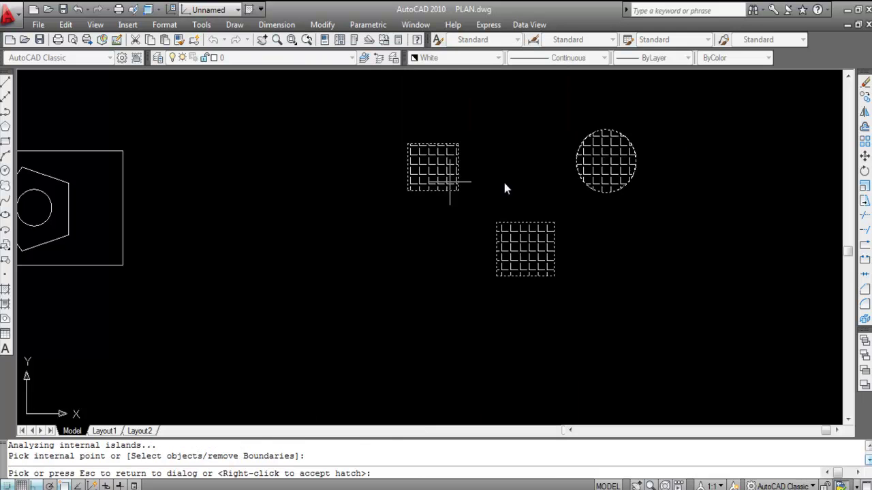
key("Escape")
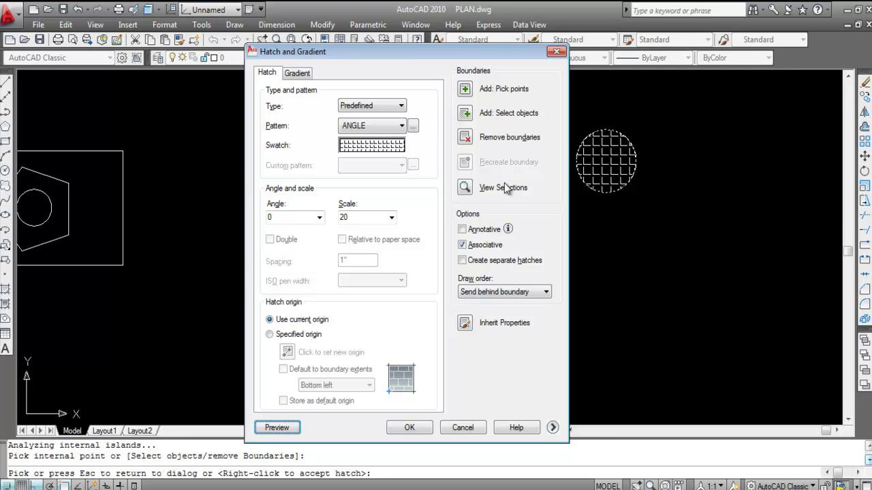
key("Return")
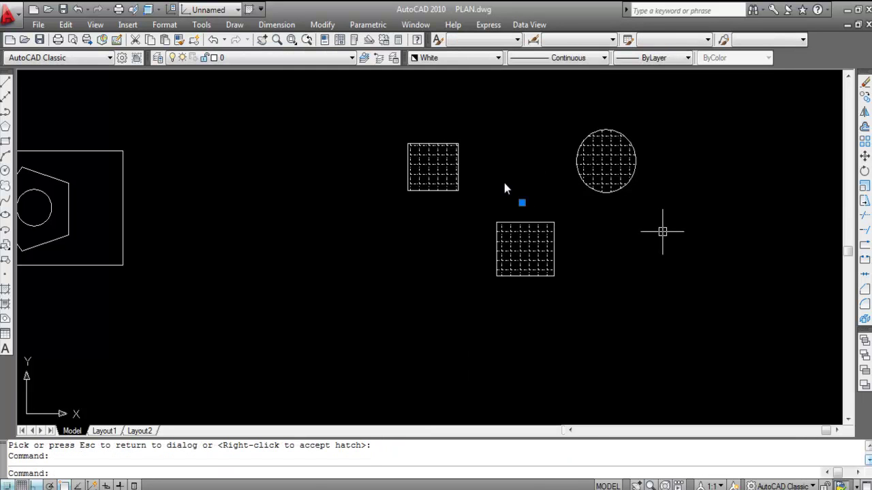
scroll(454, 179, "up", 2)
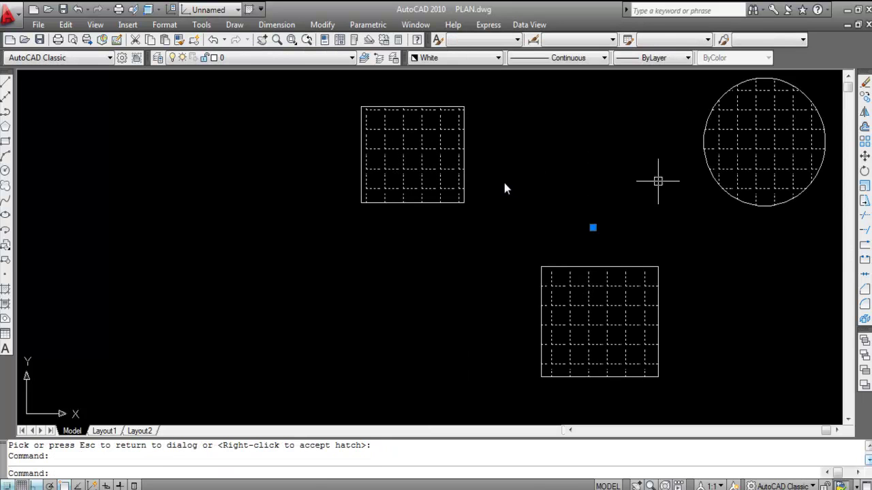
scroll(544, 232, "down", 3)
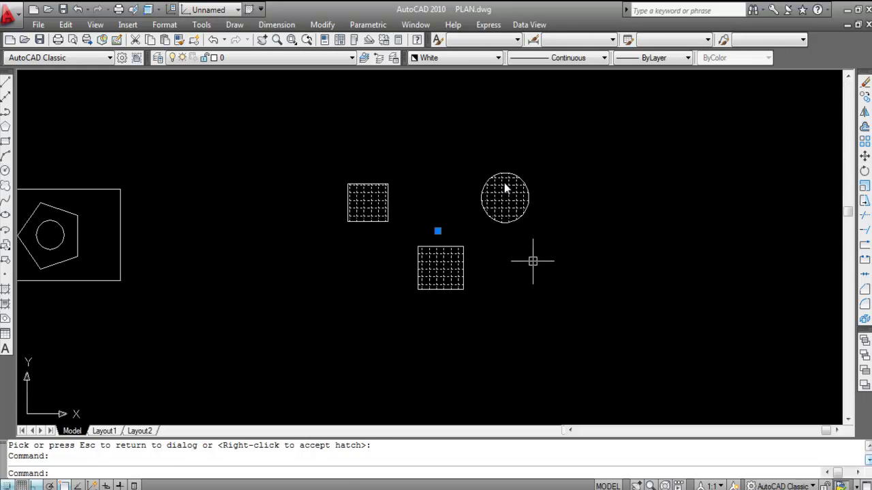
key("Escape")
key("Delete")
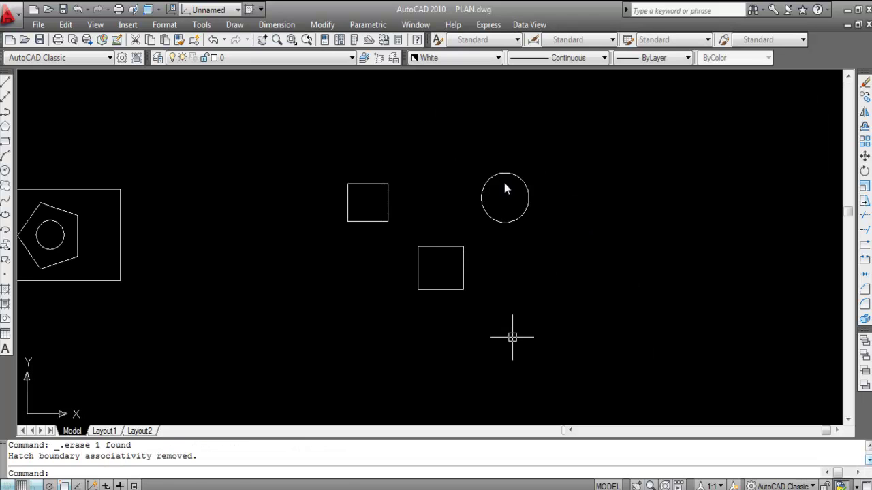
type("u")
key("Return")
left_click(443, 268)
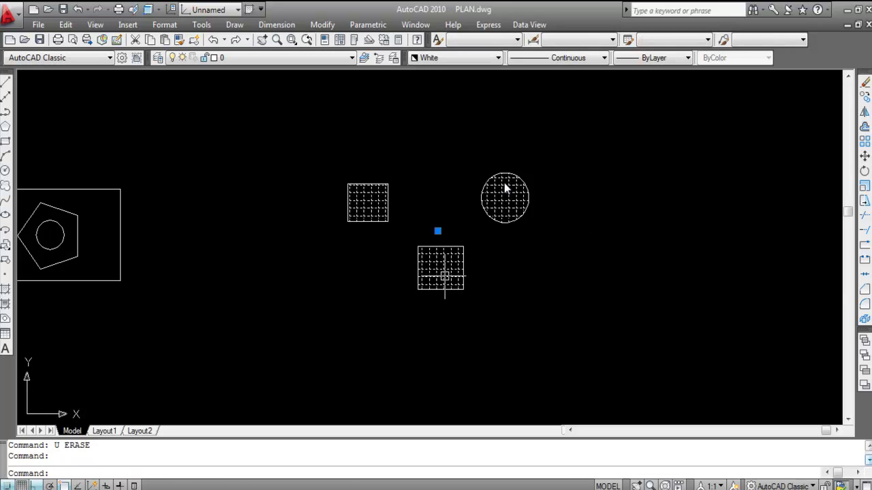
key("Delete")
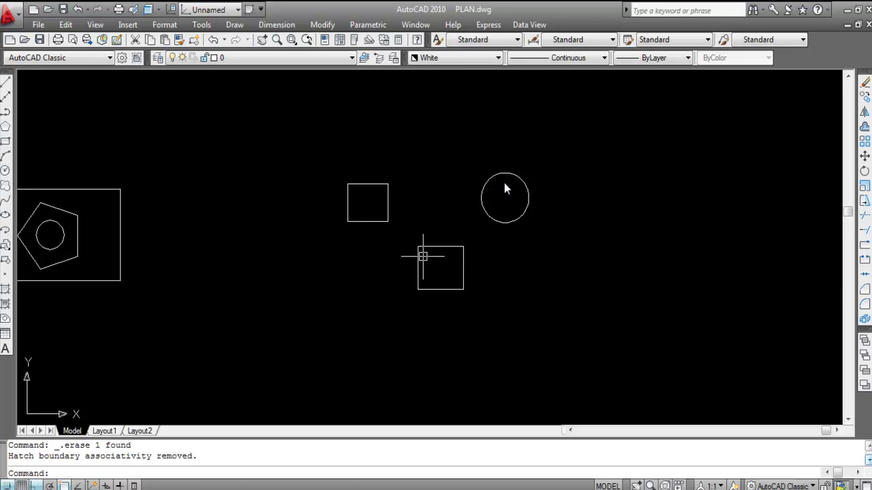
type("u")
key("Return")
scroll(647, 263, "down", 2)
scroll(513, 258, "up", 1)
left_click(519, 271)
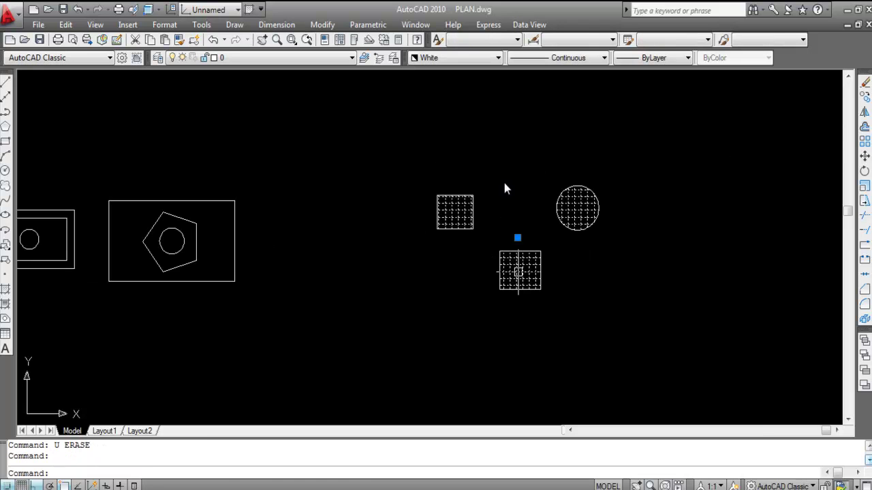
key("Escape")
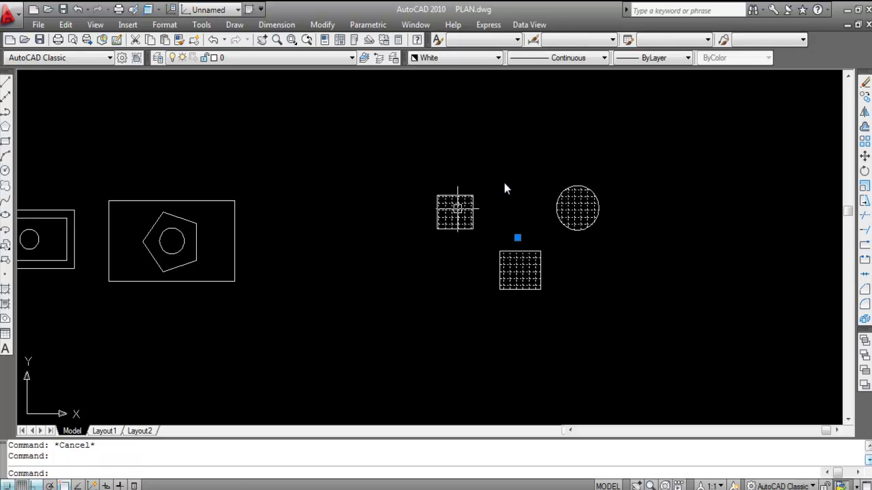
key("Escape")
- Turn on Separate hatches for the shared ANGLE hatch so each shape gets its own
double_click(458, 204)
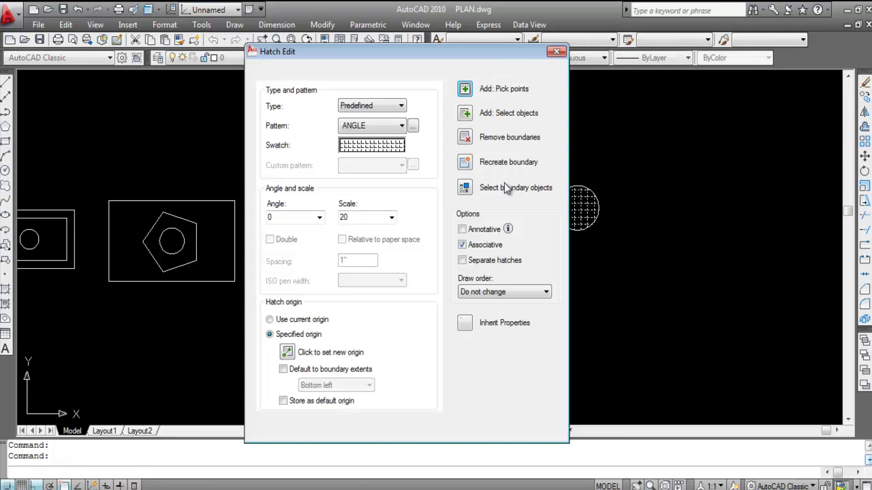
left_click(505, 189)
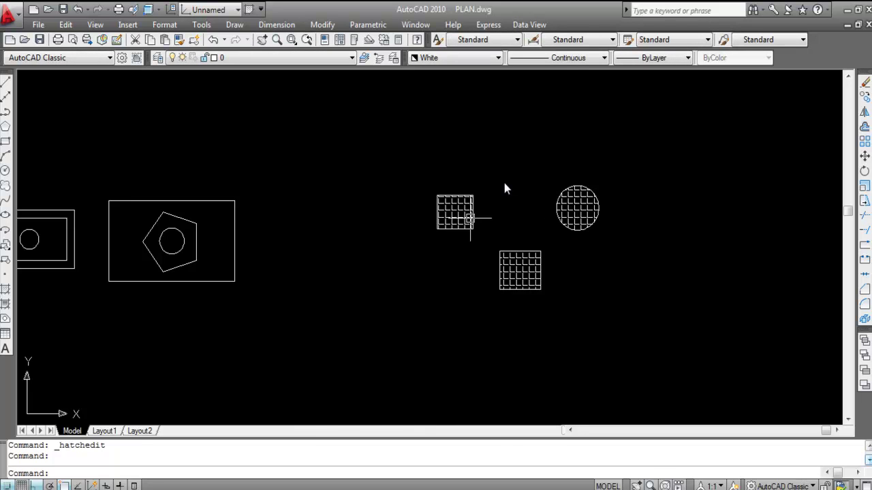
key("Return")
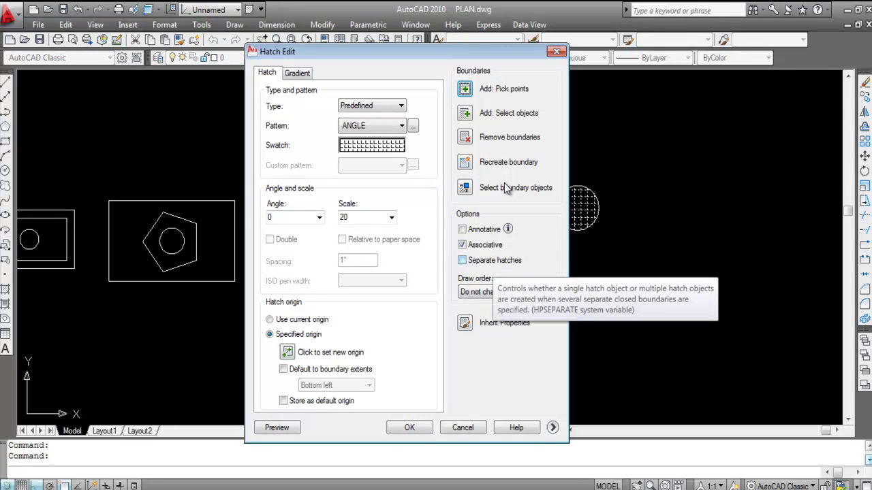
left_click(462, 260)
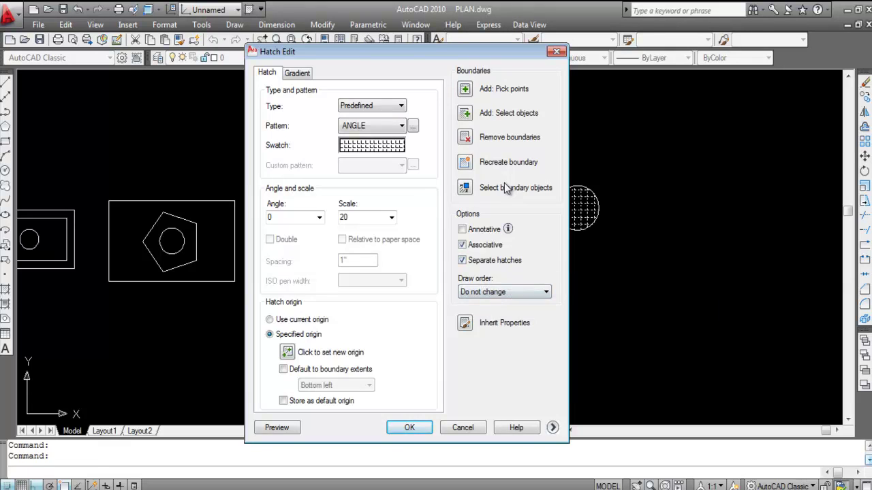
key("Return")
scroll(452, 224, "up", 3)
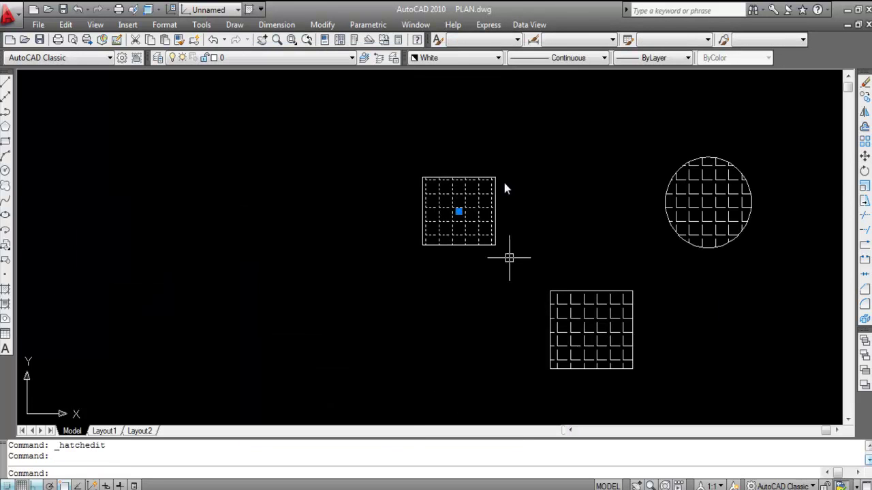
left_click(609, 333)
left_click(721, 204)
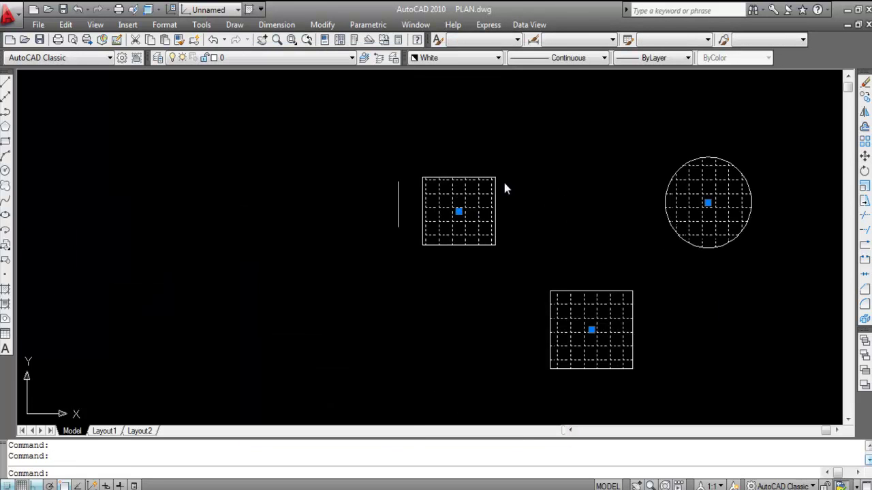
scroll(399, 205, "down", 2)
key("Escape")
left_click(438, 211)
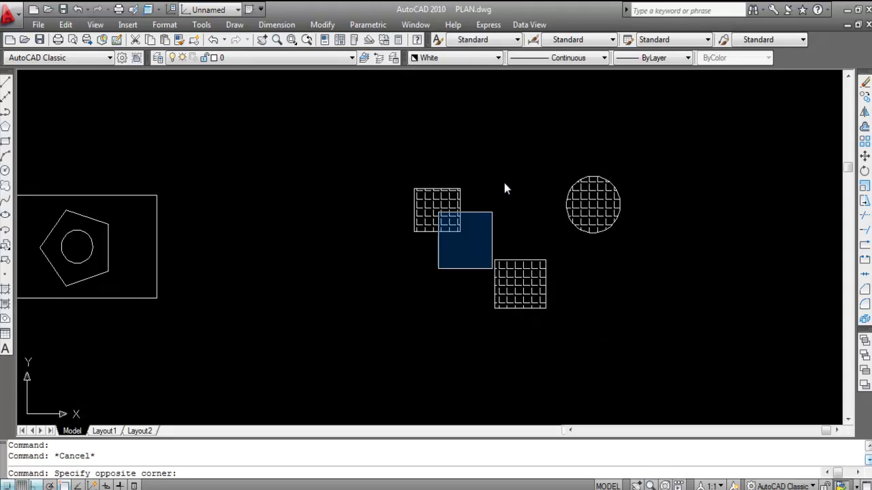
left_click(426, 210)
left_click(535, 299)
left_click(589, 204)
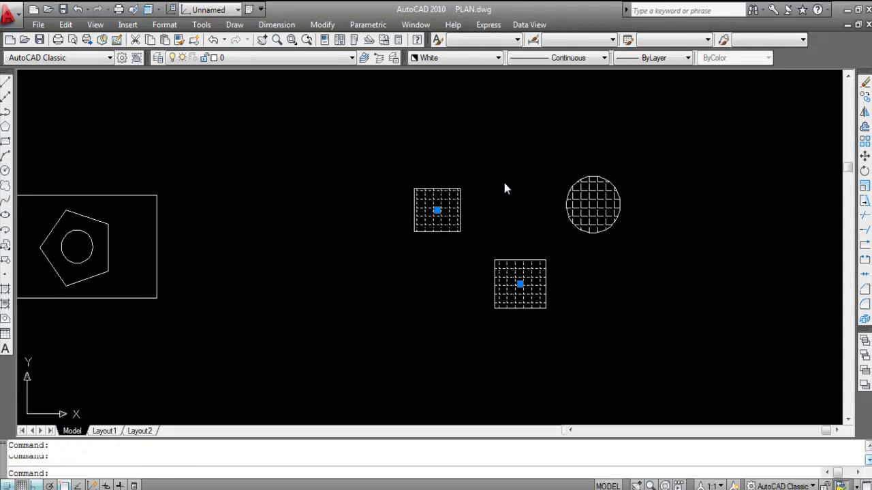
key("Escape")
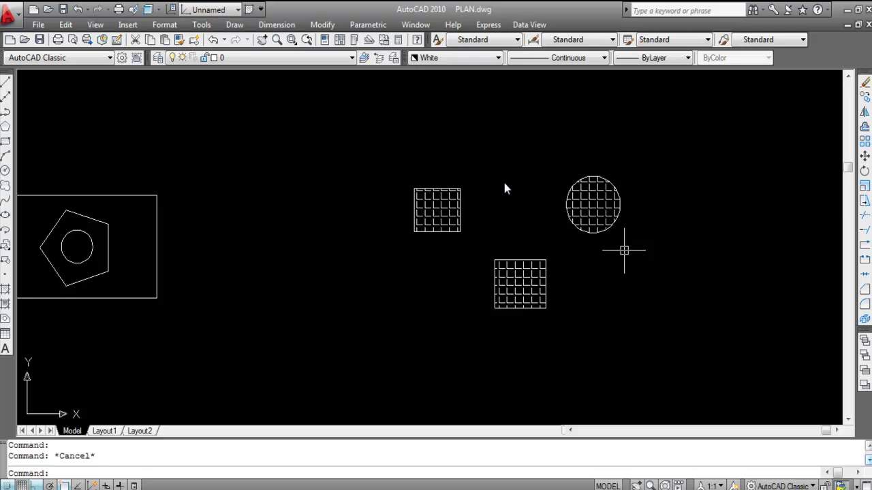
scroll(622, 248, "down", 2)
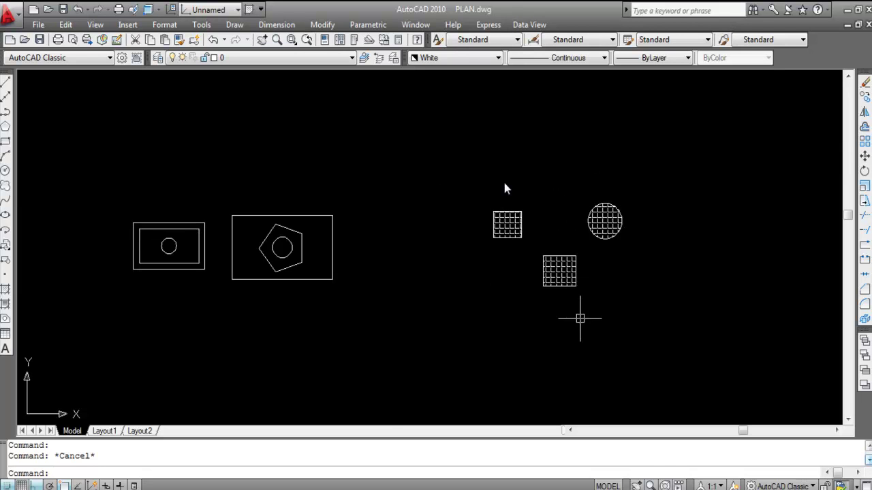
scroll(552, 225, "up", 2)
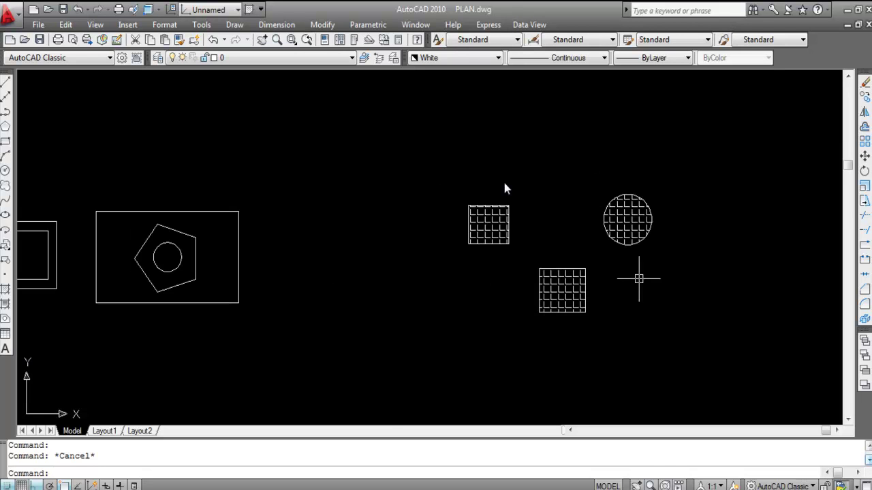
left_click(570, 286)
left_click(627, 218)
left_click(476, 226)
- Delete the ANGLE hatches and hatch both squares and the circle with ANSI31
key("Delete")
type("H")
key("Return")
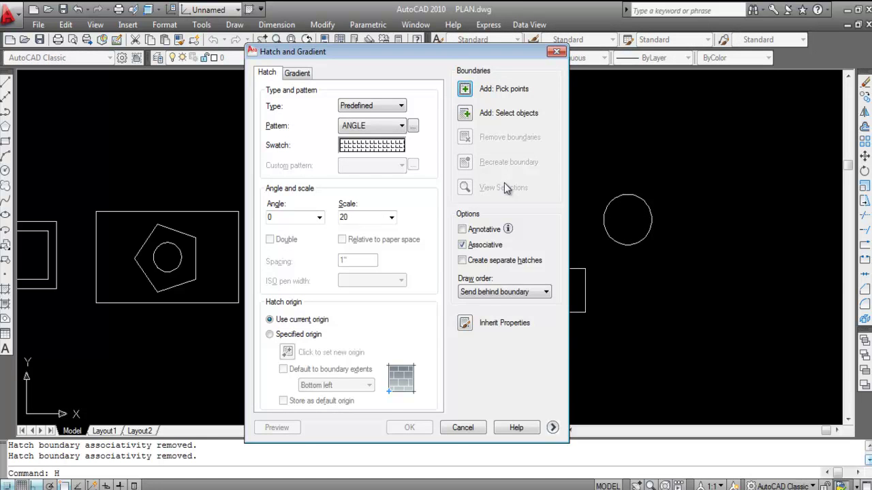
key("ctrl+shift+Tab")
key("ctrl+shift+Tab")
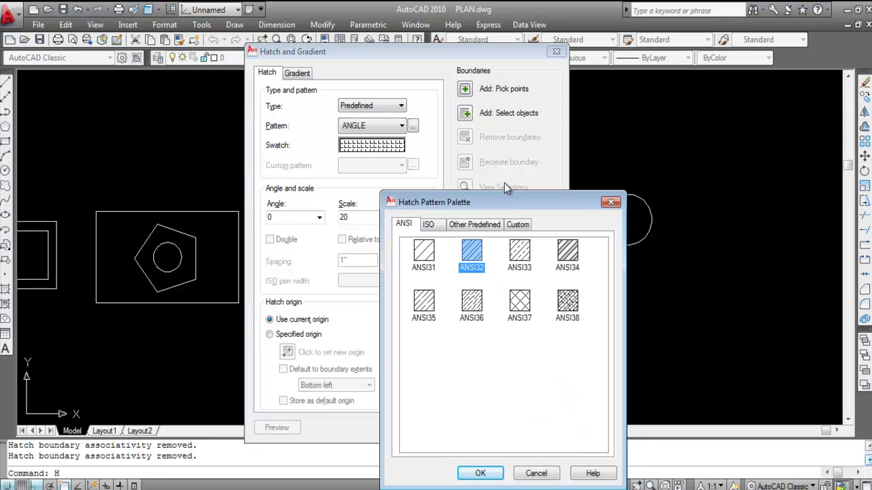
key("Return")
key("alt+k")
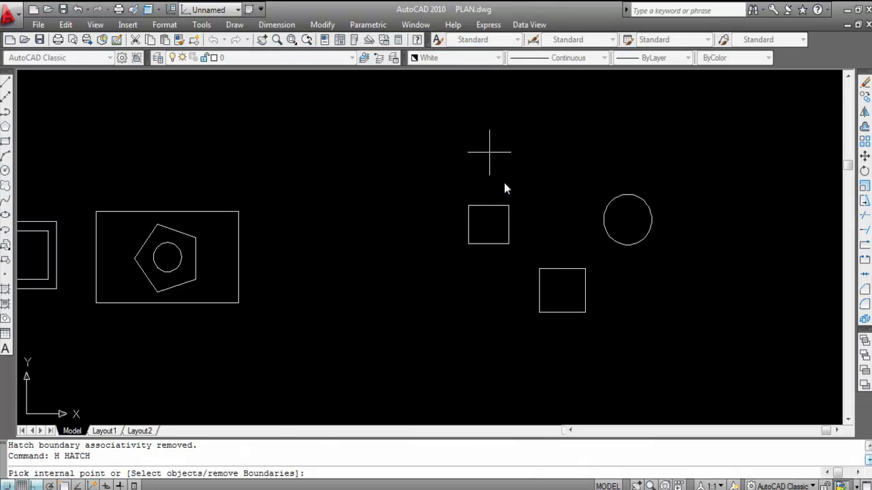
left_click(489, 228)
left_click(560, 286)
left_click(627, 219)
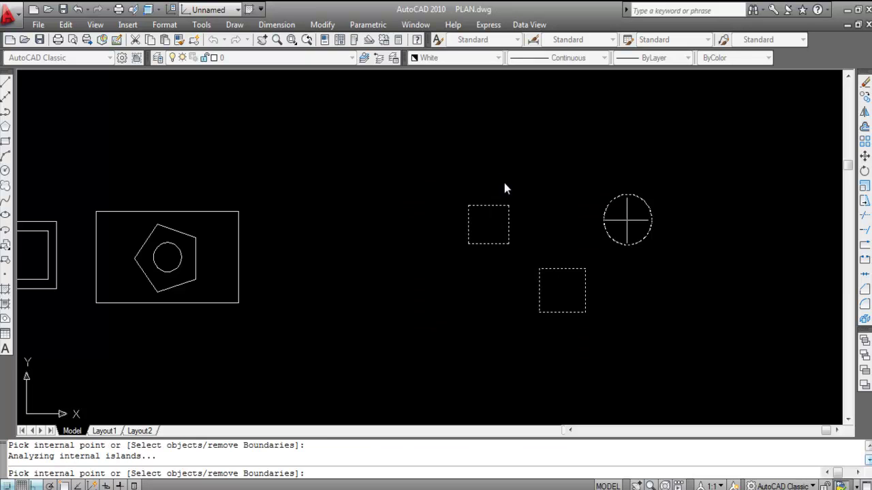
key("Return")
key("Return")
- Inspect the new ANSI31 hatches, checking the lower square's settings without changing anything
scroll(537, 311, "up", 2)
double_click(504, 189)
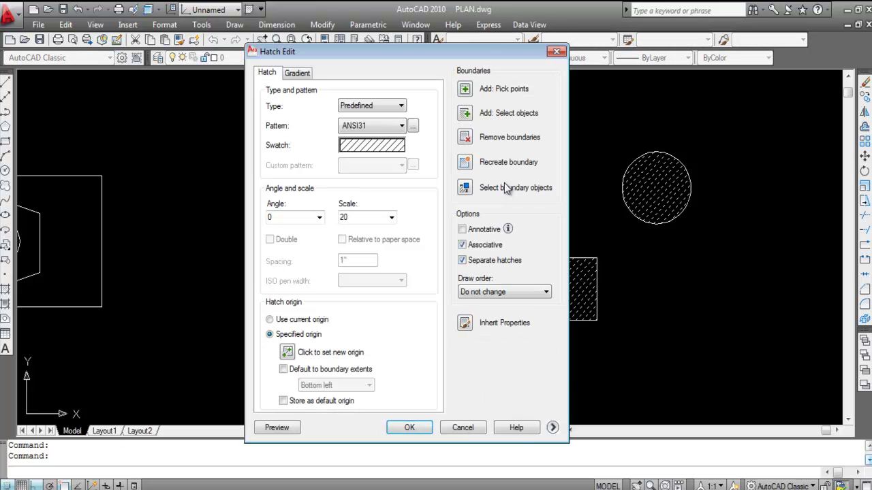
key("Return")
left_click(456, 197)
left_click(636, 194)
key("Escape")
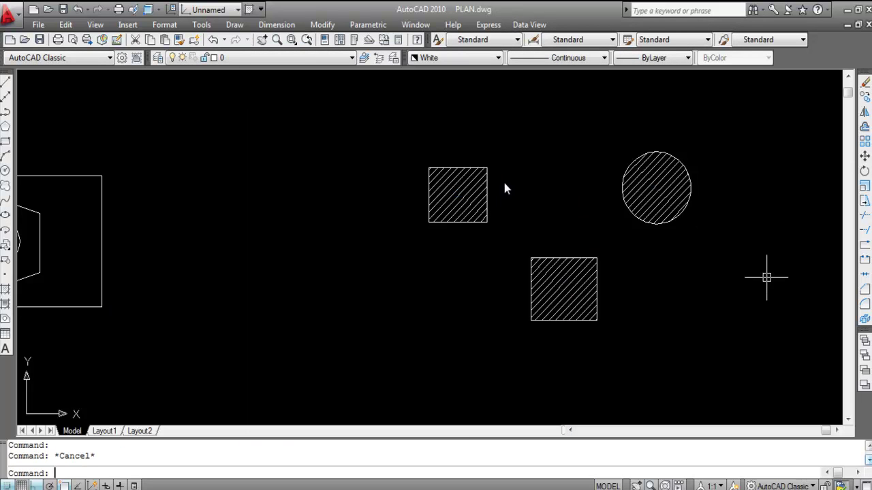
scroll(766, 277, "down", 4)
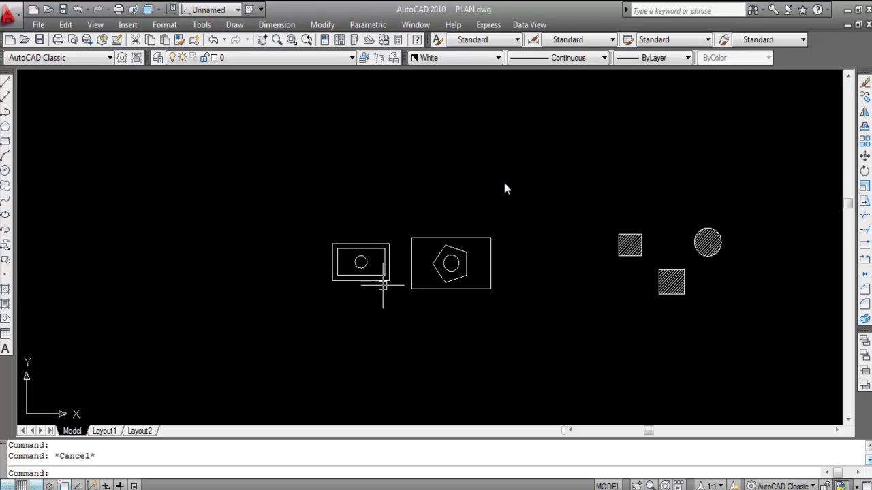
- Preview an ANSI31 hatch in the rectangle around the pentagon and expand the island options
scroll(381, 288, "up", 3)
type("H")
key("Return")
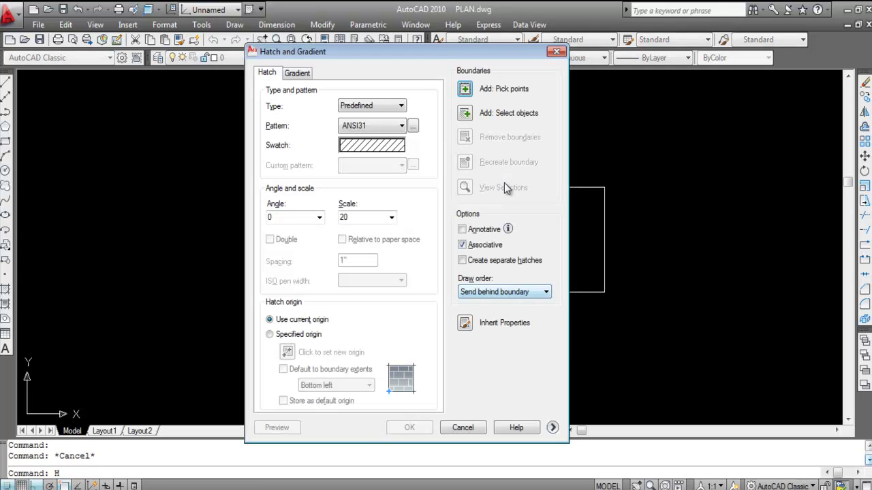
key("alt+k")
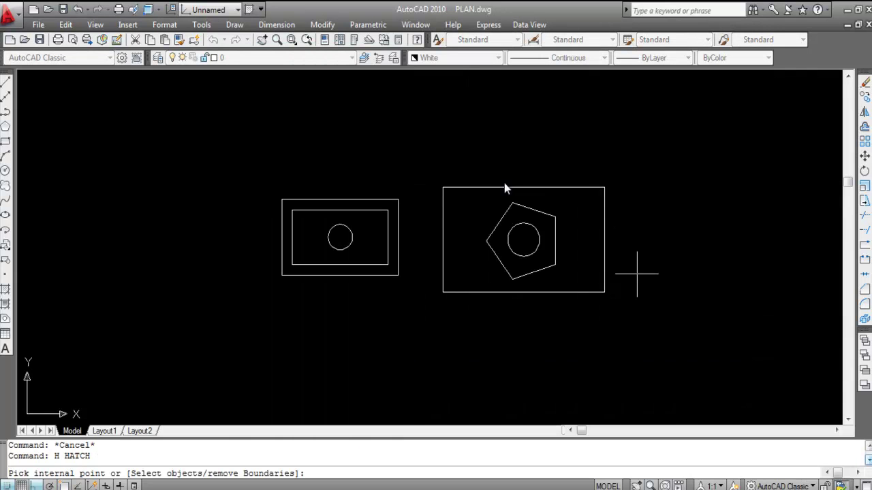
left_click(579, 202)
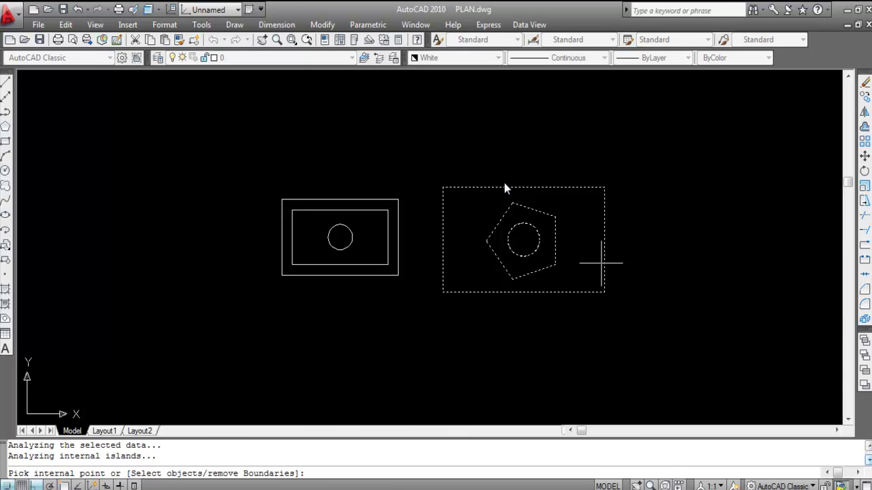
key("Return")
key("alt+w")
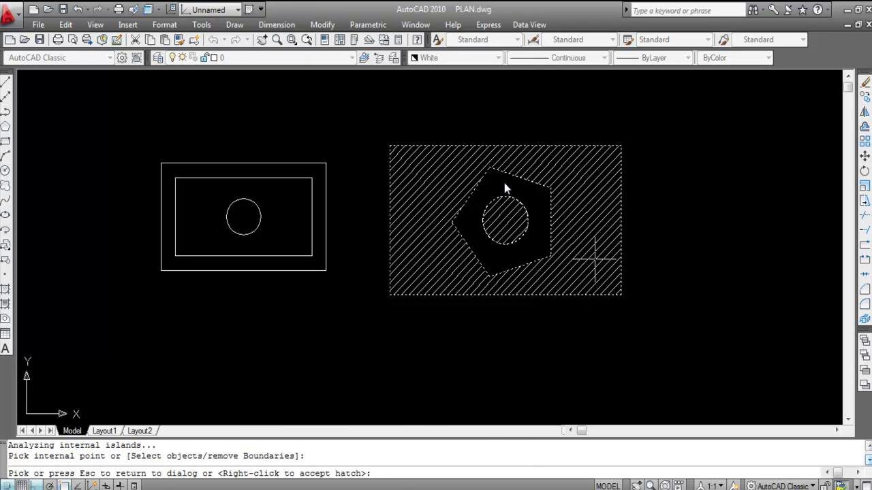
scroll(527, 205, "up", 3)
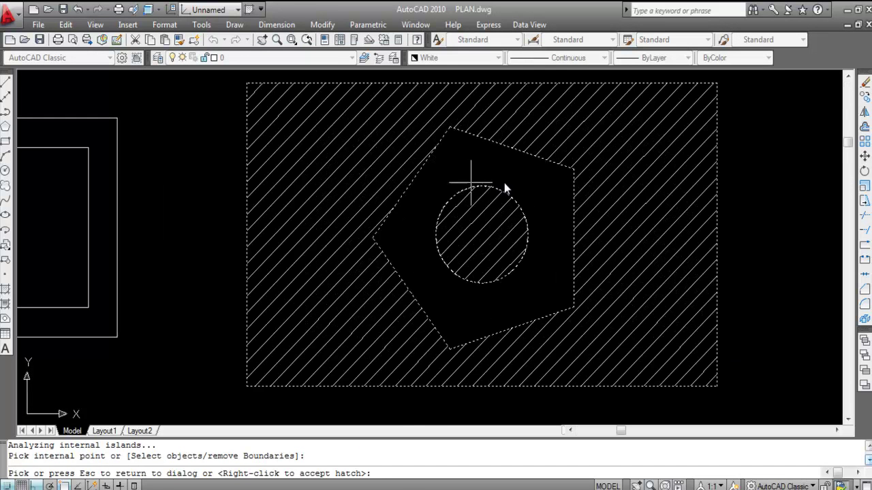
scroll(473, 243, "down", 3)
key("Escape")
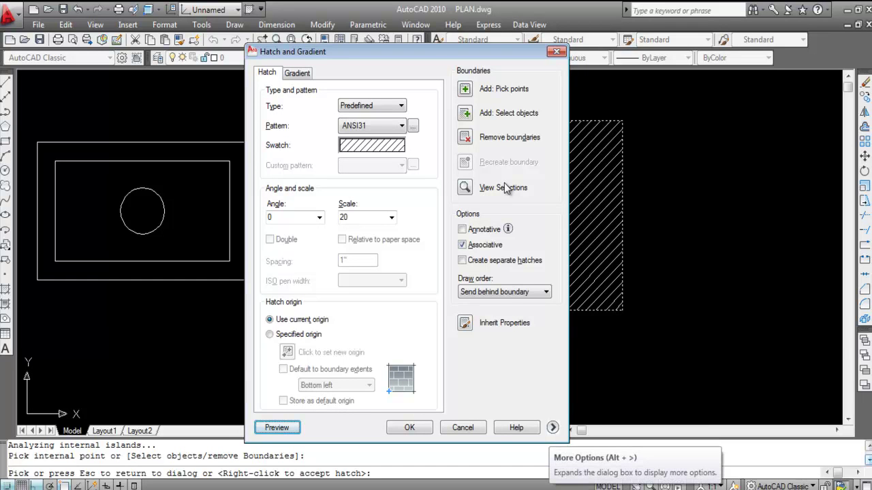
key("alt+shift+period")
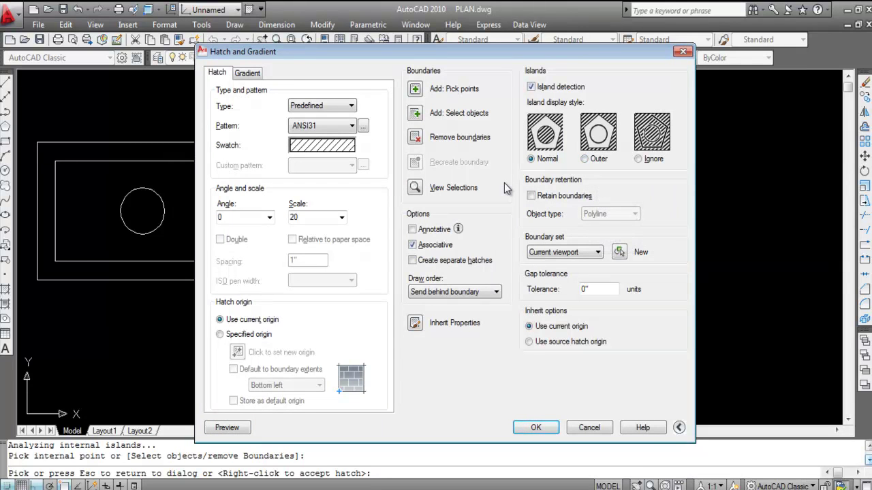
- Preview the rectangle's hatch with the Outer island detection style
key("alt+o")
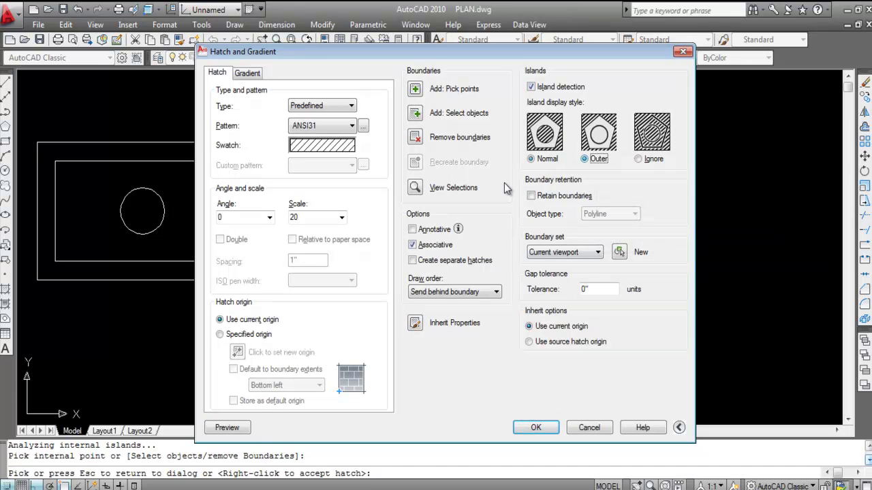
key("alt+w")
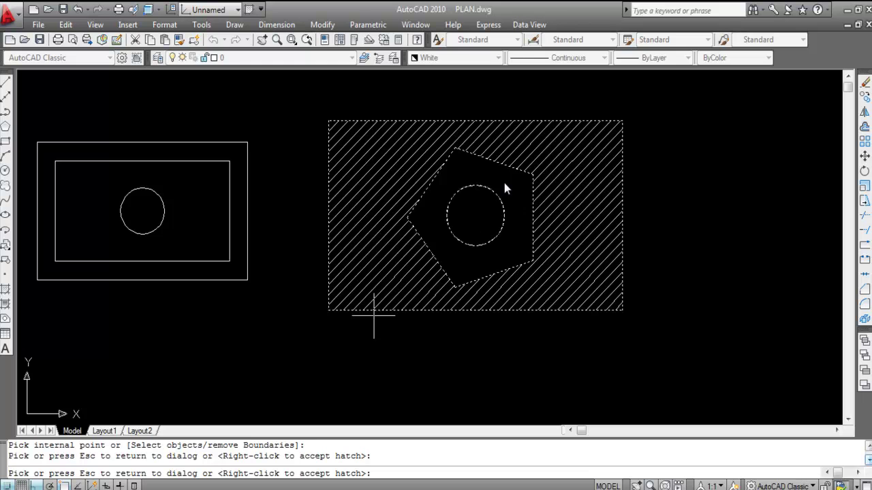
key("Escape")
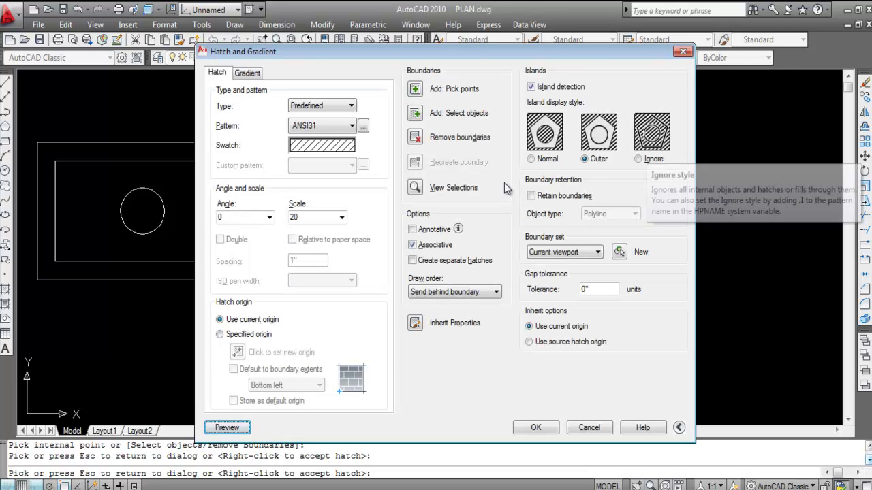
- Preview with the Ignore island style and accept it, hatching through the pentagon and circle
key("alt+w")
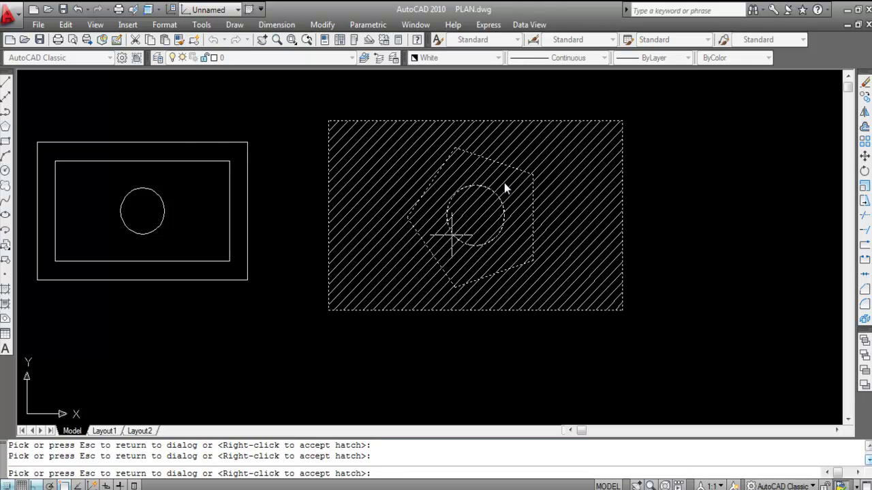
key("Escape")
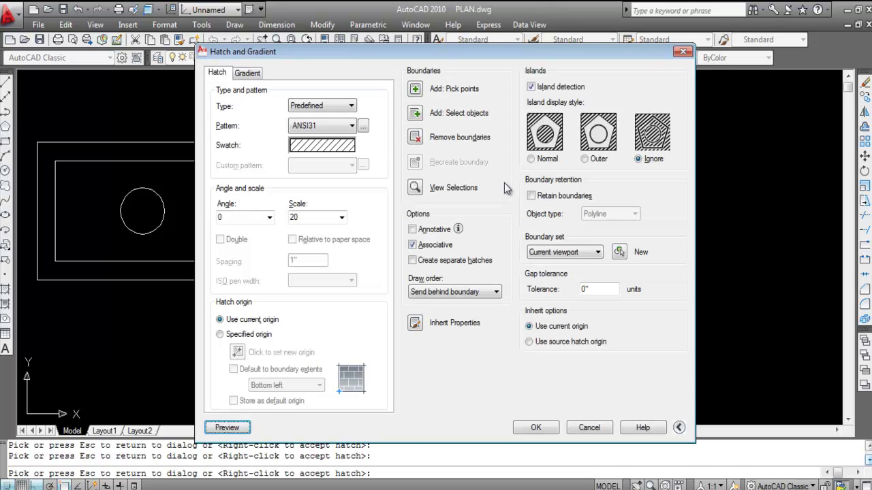
key("Return")
scroll(613, 245, "down", 2)
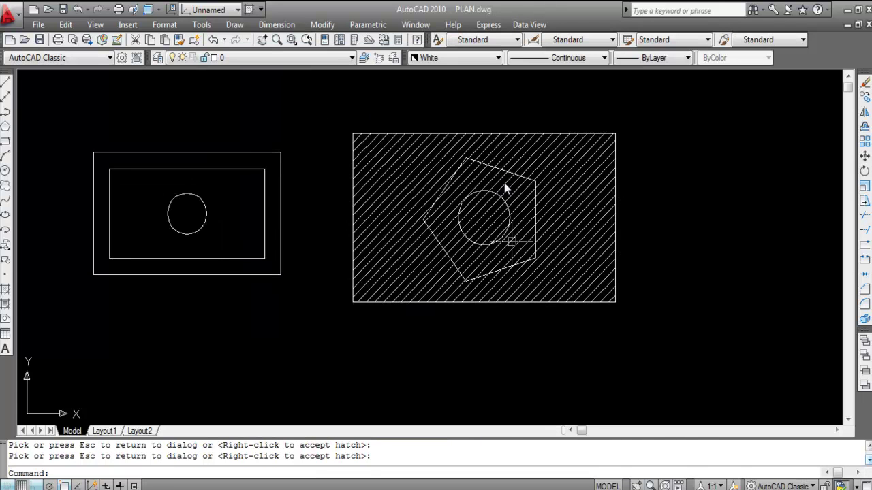
scroll(638, 249, "up", 3)
scroll(633, 254, "down", 4)
scroll(632, 254, "down", 2)
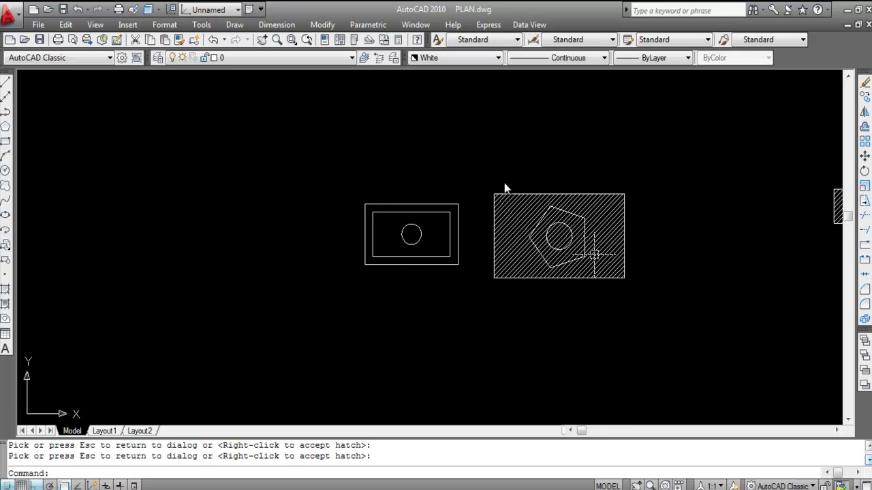
- Hatch the left nested rectangle with ANSI31 in Ignore style by picking inside it
key("Escape")
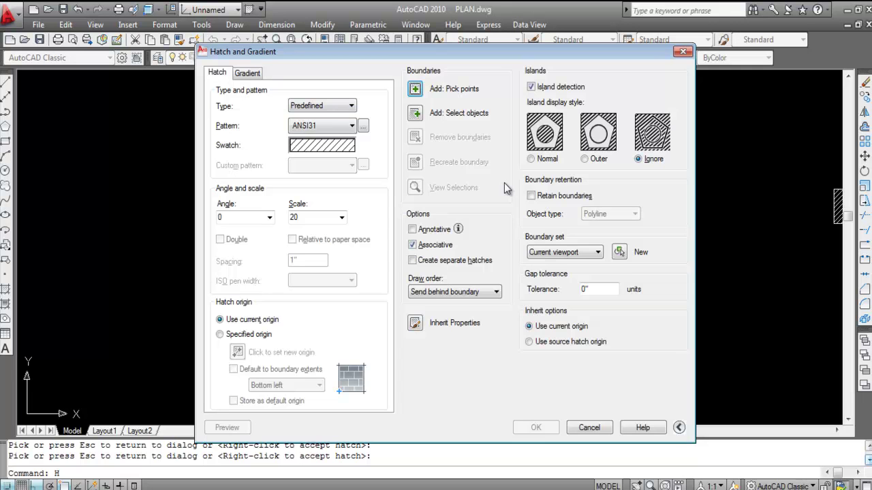
left_click(416, 89)
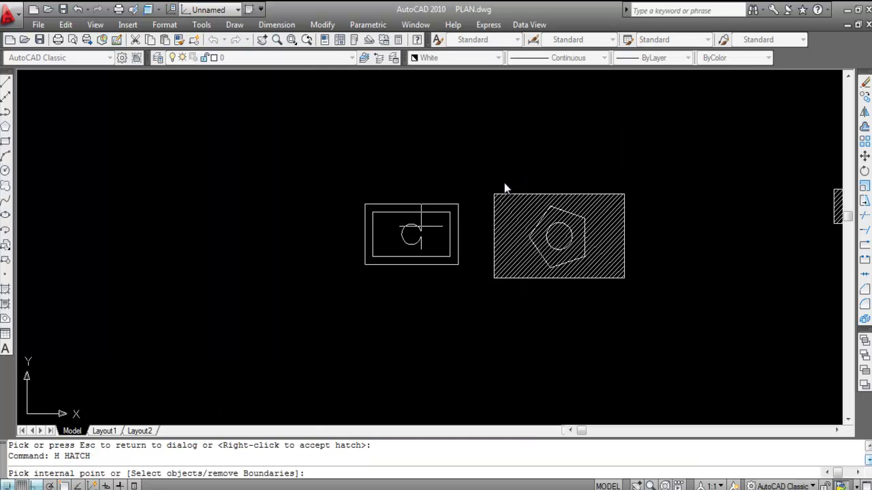
left_click(423, 211)
scroll(423, 211, "up", 1)
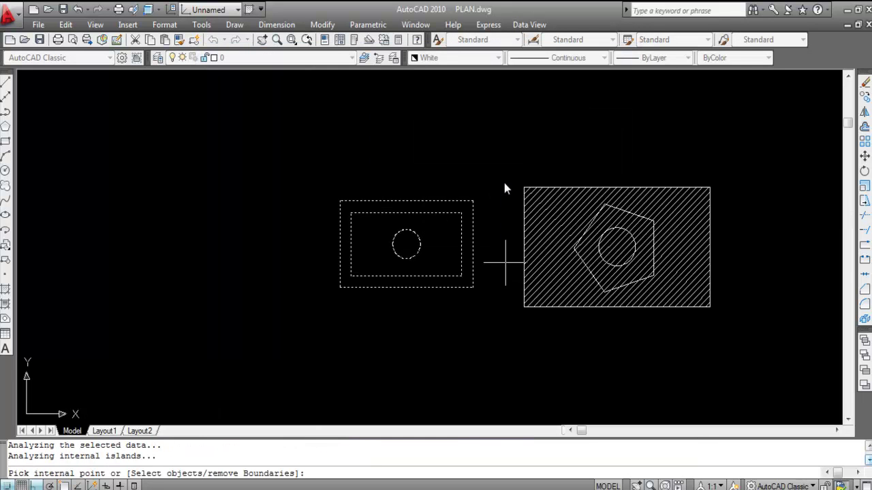
key("Return")
key("Return")
scroll(406, 273, "up", 3)
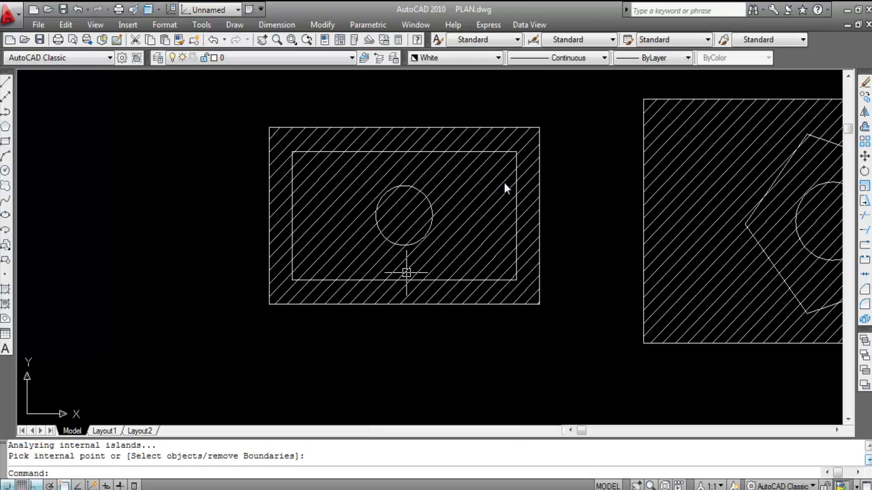
scroll(401, 205, "down", 2)
double_click(453, 214)
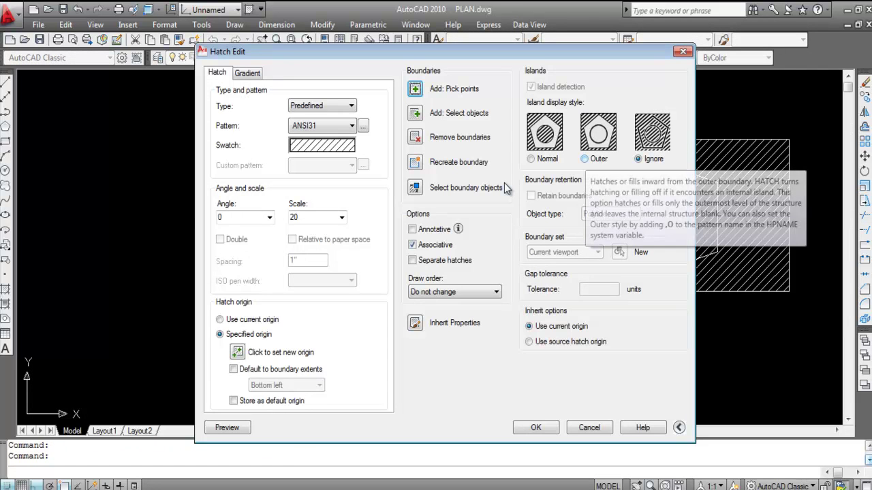
- Switch the left hatch to the Outer island style, then to Normal
left_click(584, 159)
left_click(536, 427)
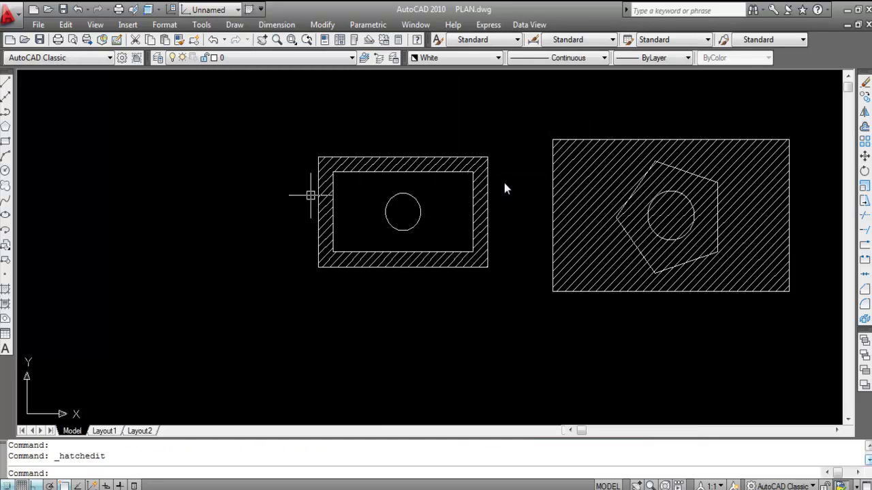
double_click(336, 162)
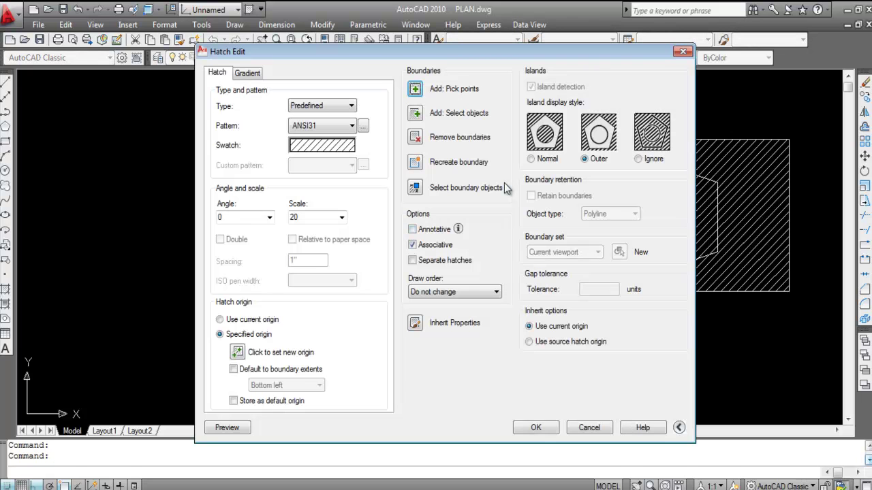
key("alt+n")
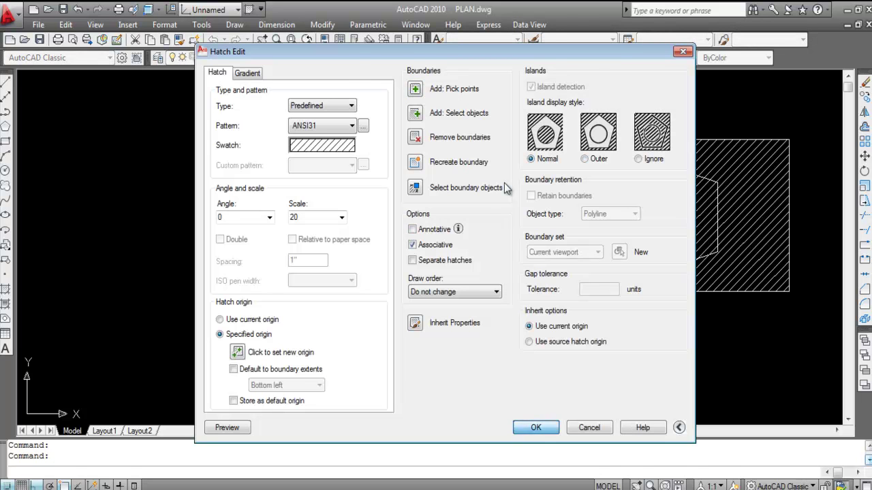
key("Return")
scroll(397, 169, "up", 2)
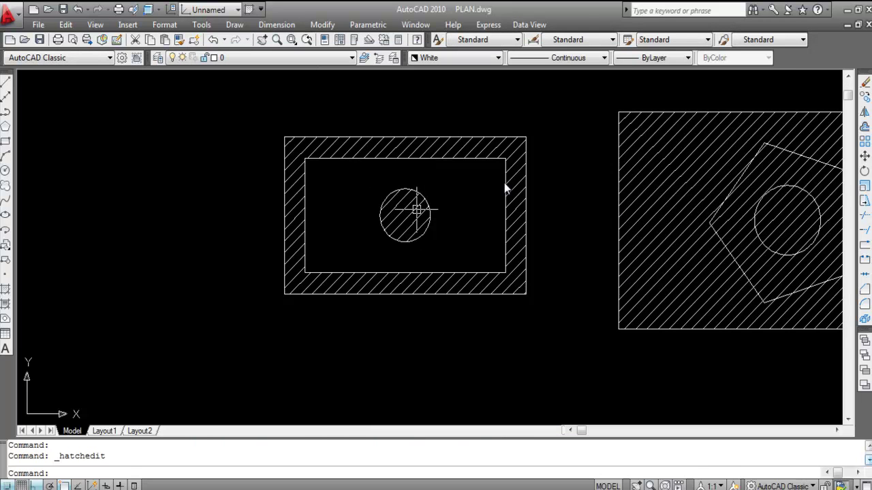
scroll(388, 204, "down", 2)
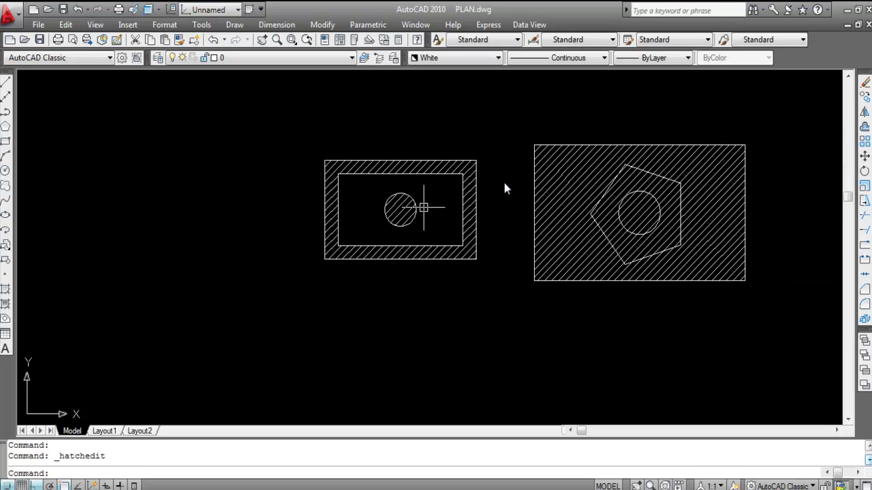
- Apply the Normal island style to the right pentagon hatch, then reopen and cancel the left hatch
double_click(720, 195)
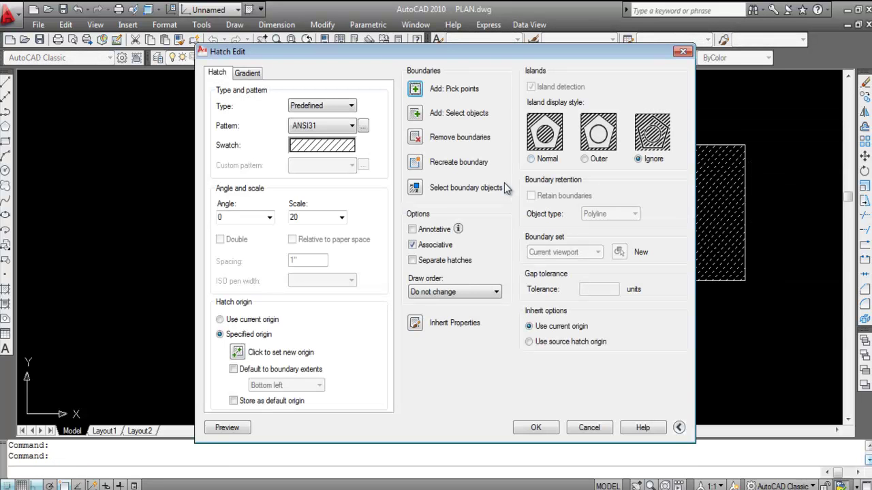
key("Return")
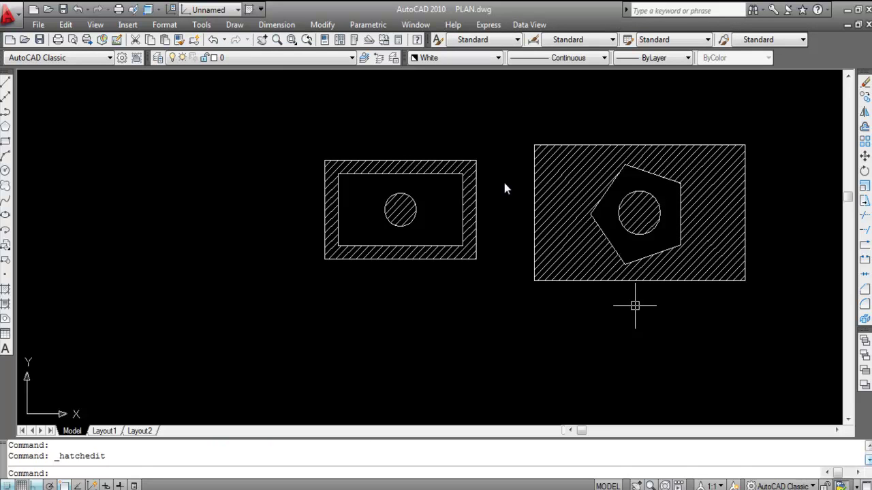
double_click(465, 250)
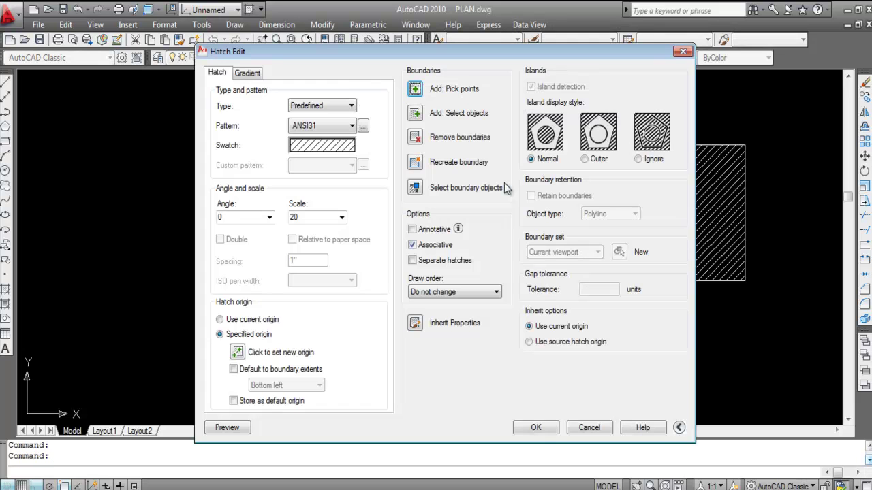
key("Escape")
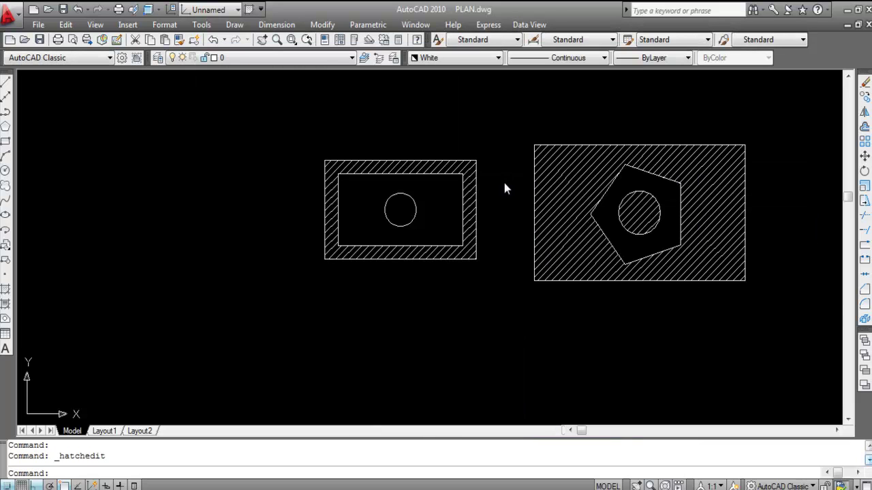
scroll(463, 198, "up", 1)
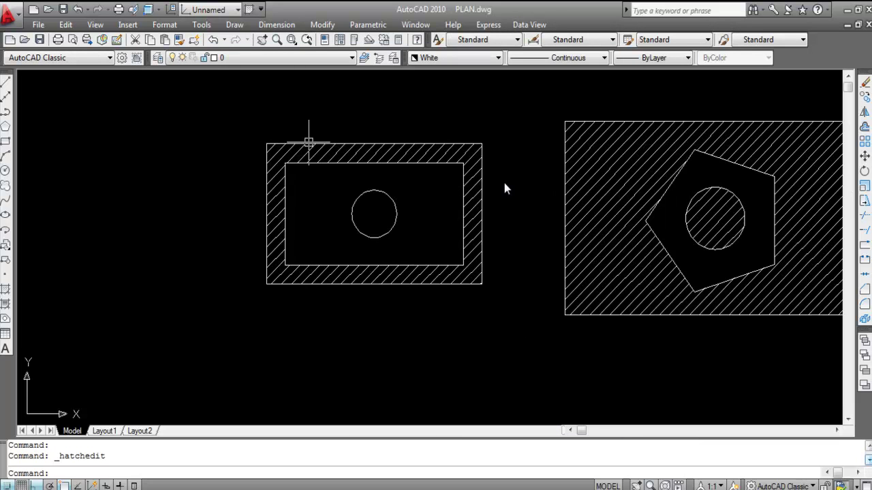
- Reapply the left hatch with the Ignore island style and check the result
double_click(469, 149)
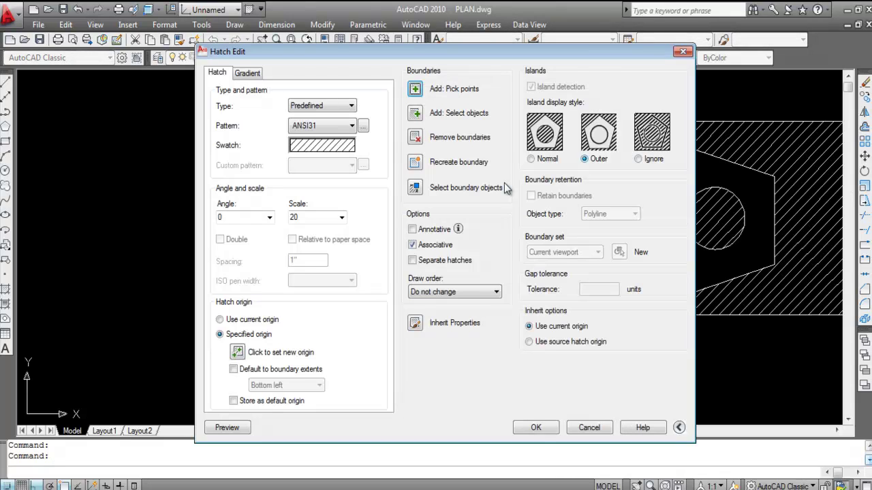
key("Return")
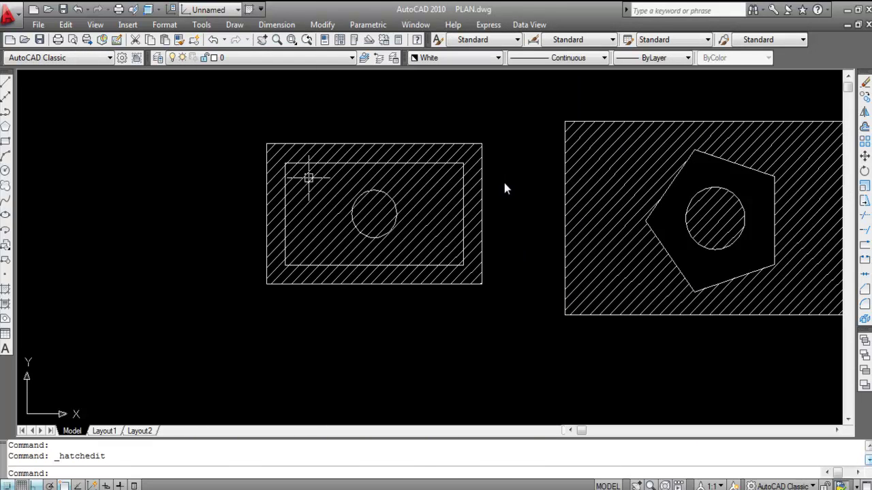
scroll(400, 199, "down", 6)
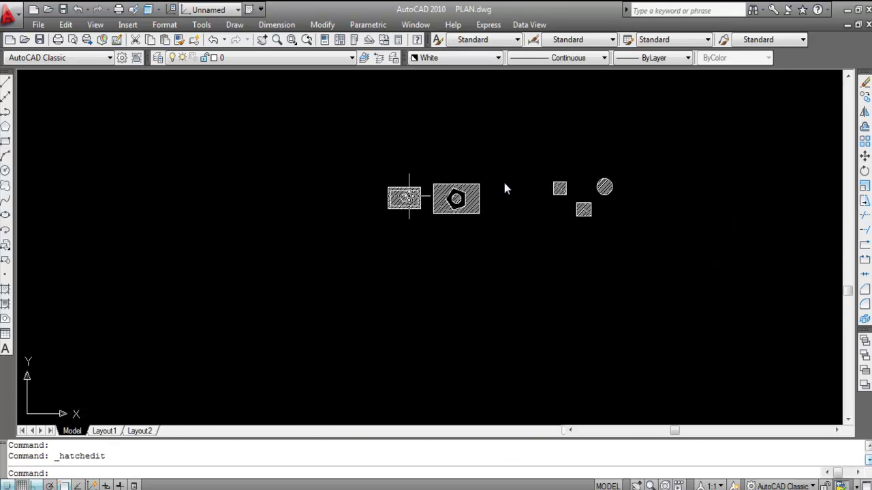
scroll(739, 224, "up", 1)
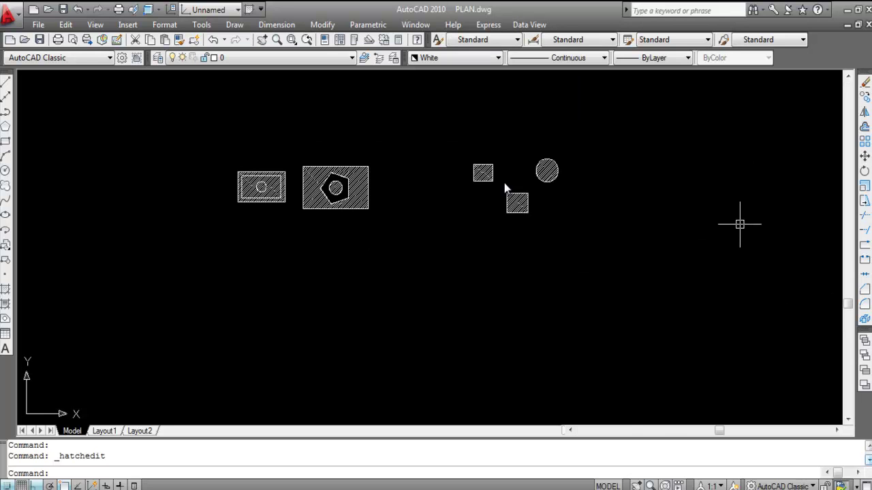